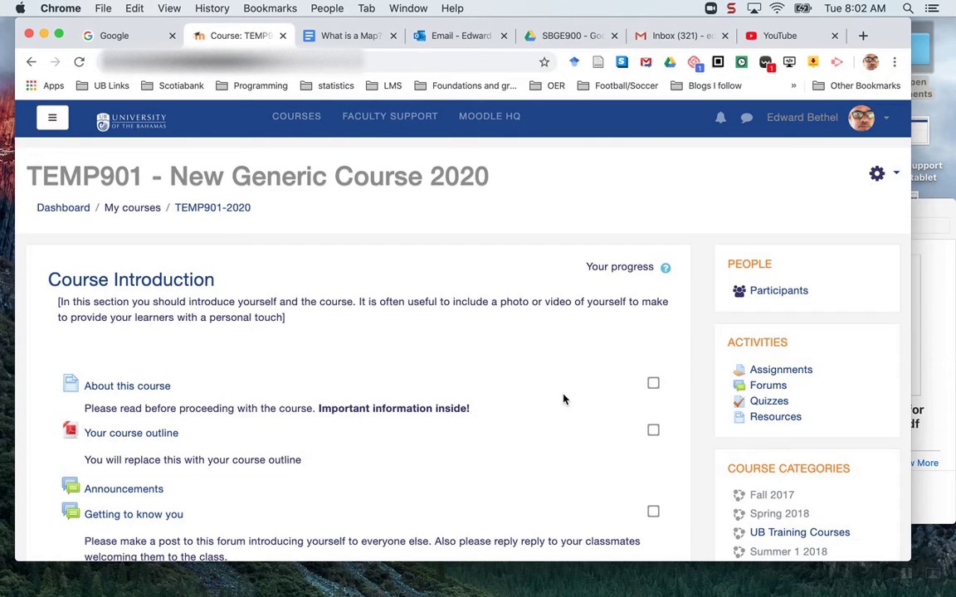
Turn editing on for the TEMP901 course from the gear menu
scroll(563, 400, "down", 10)
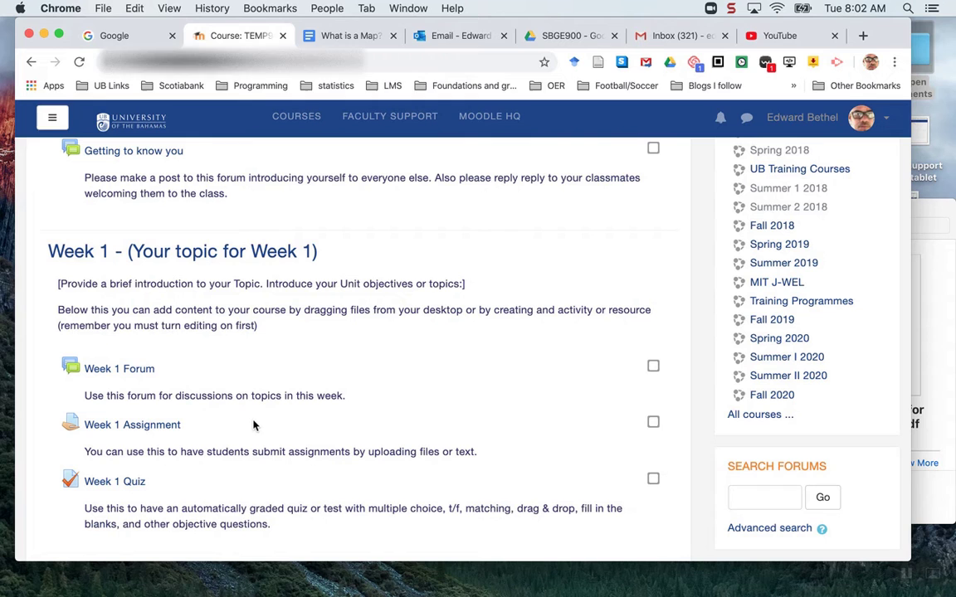
scroll(254, 426, "up", 5)
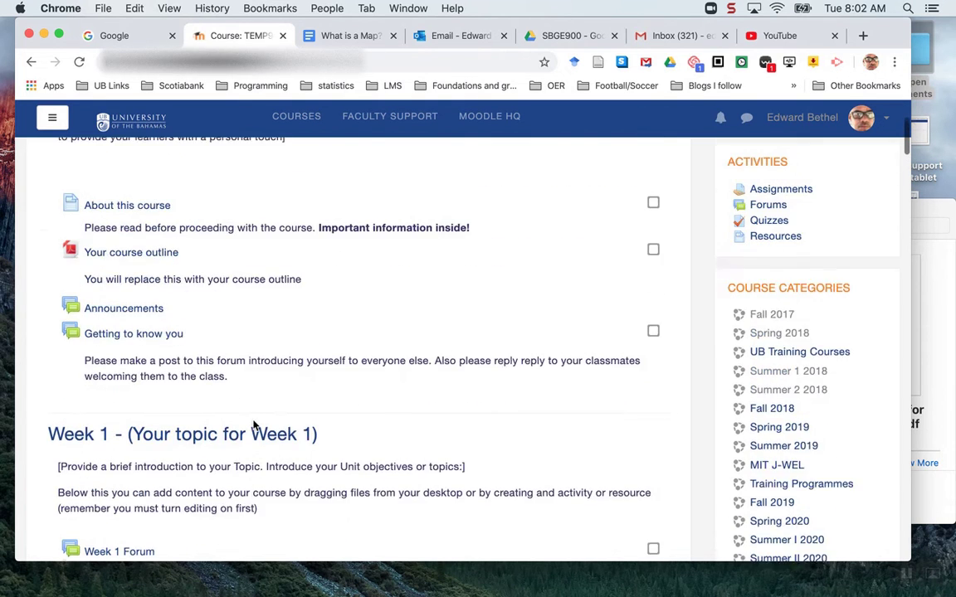
scroll(254, 425, "down", 2)
scroll(254, 425, "down", 5)
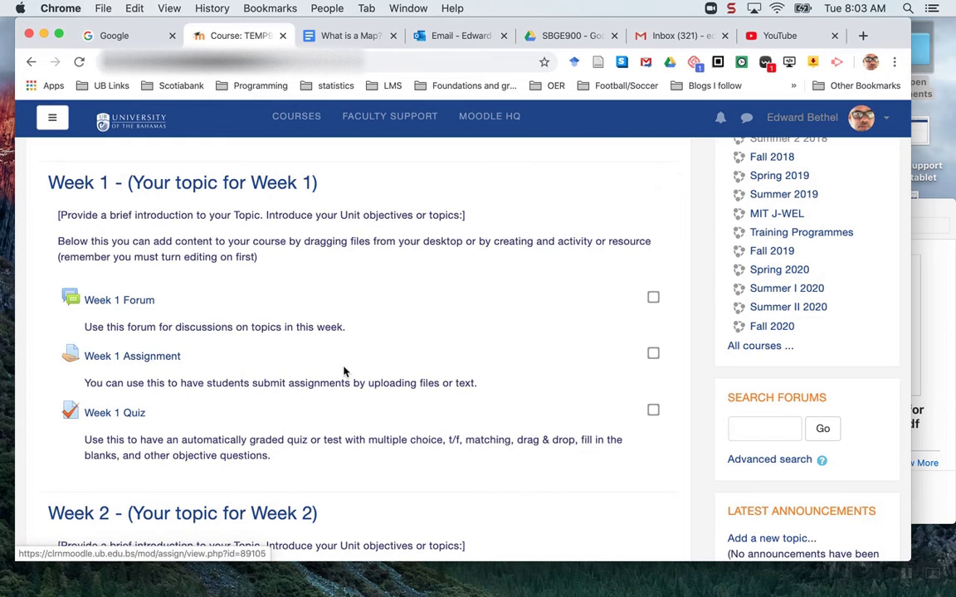
scroll(345, 371, "down", 7)
scroll(344, 371, "down", 9)
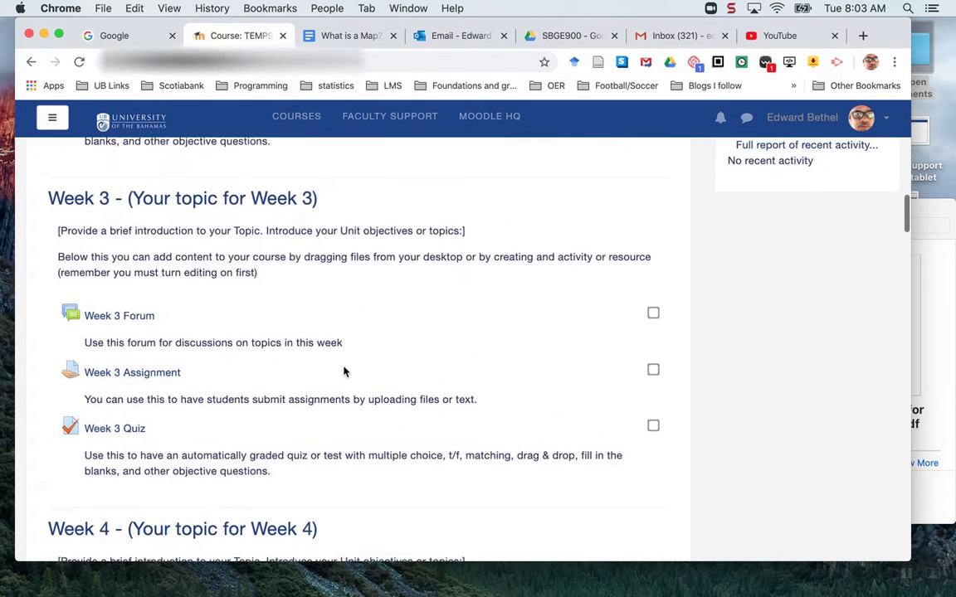
scroll(344, 371, "up", 6)
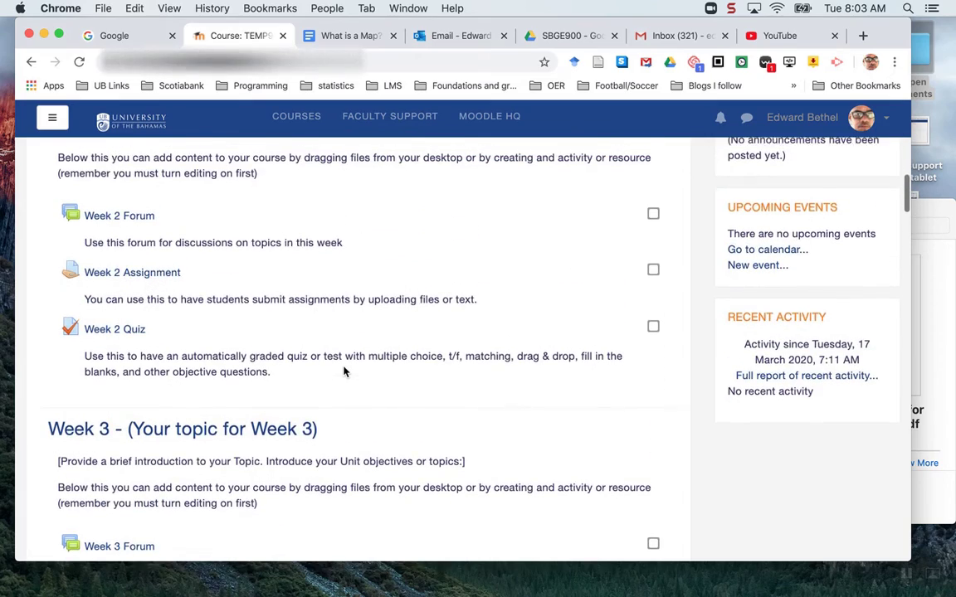
scroll(344, 370, "down", 20)
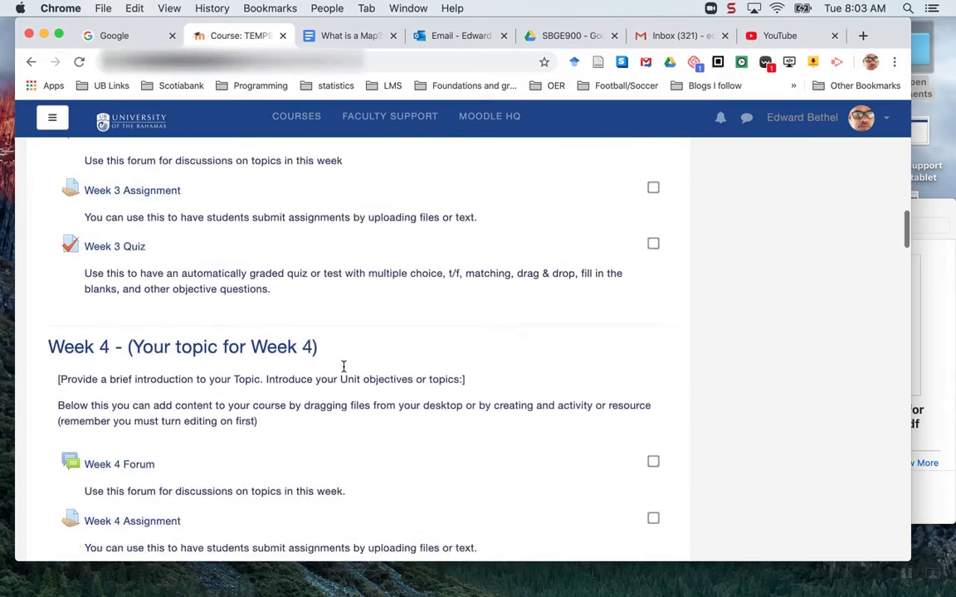
scroll(344, 372, "down", 11)
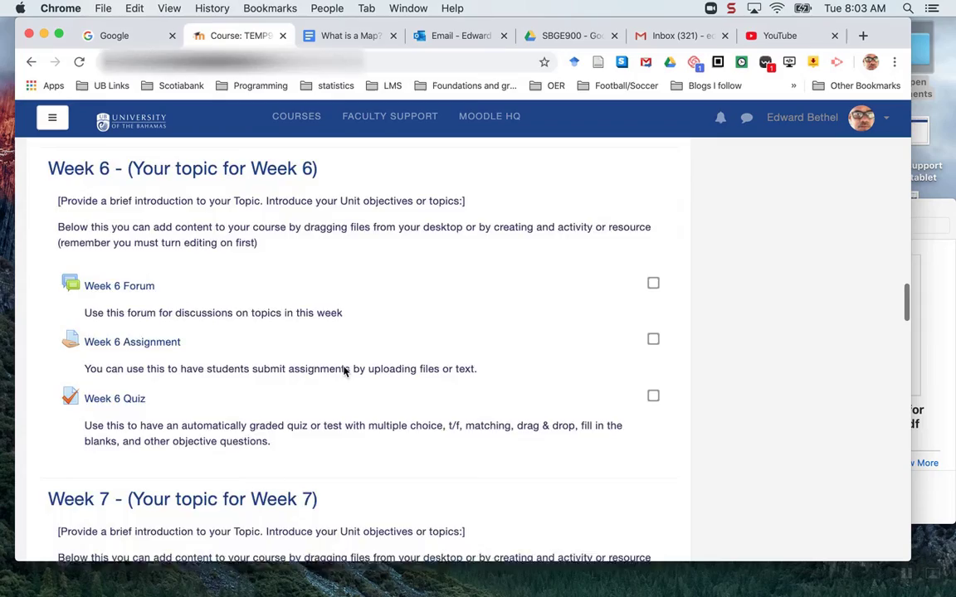
scroll(344, 371, "up", 20)
scroll(344, 371, "up", 20)
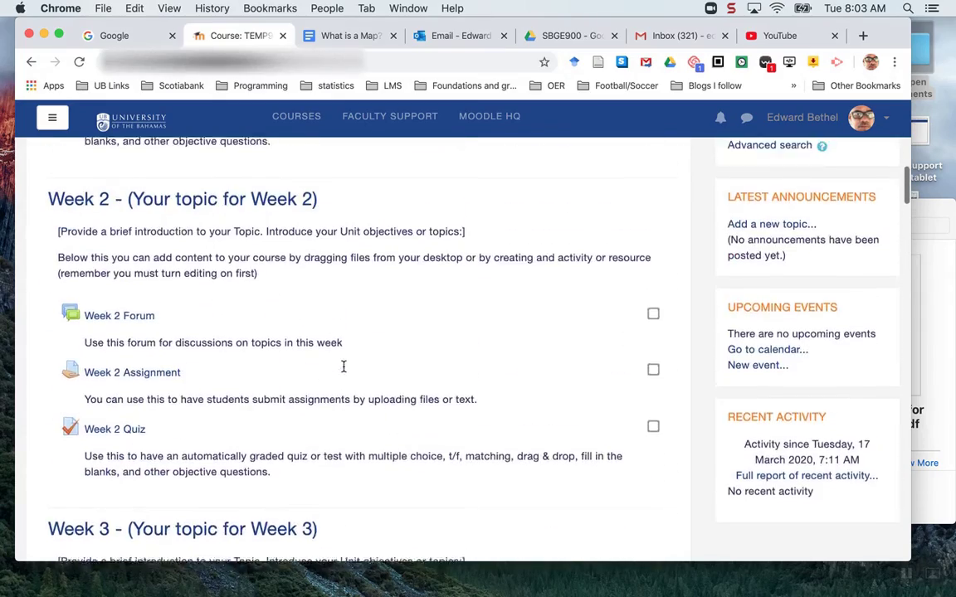
scroll(345, 371, "up", 5)
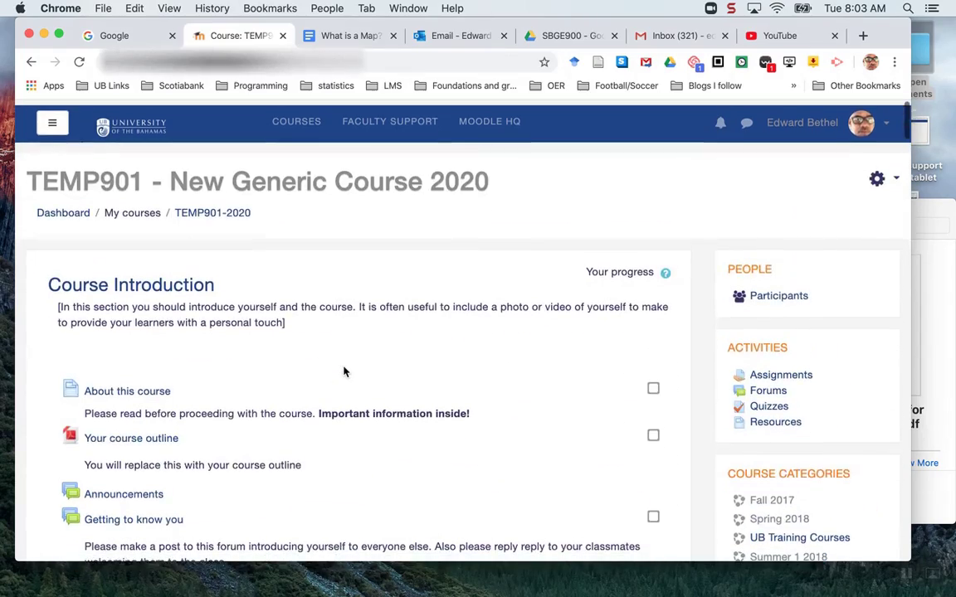
left_click(874, 176)
left_click(790, 237)
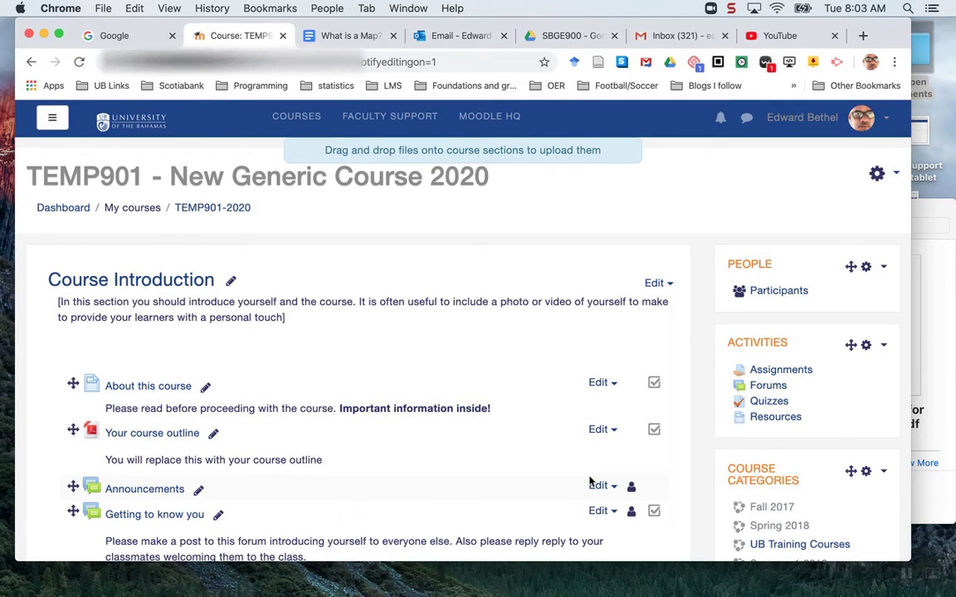
Scroll to Week 1, then switch to the 'What is a Map?' Google Doc
scroll(591, 480, "down", 3)
scroll(591, 480, "down", 7)
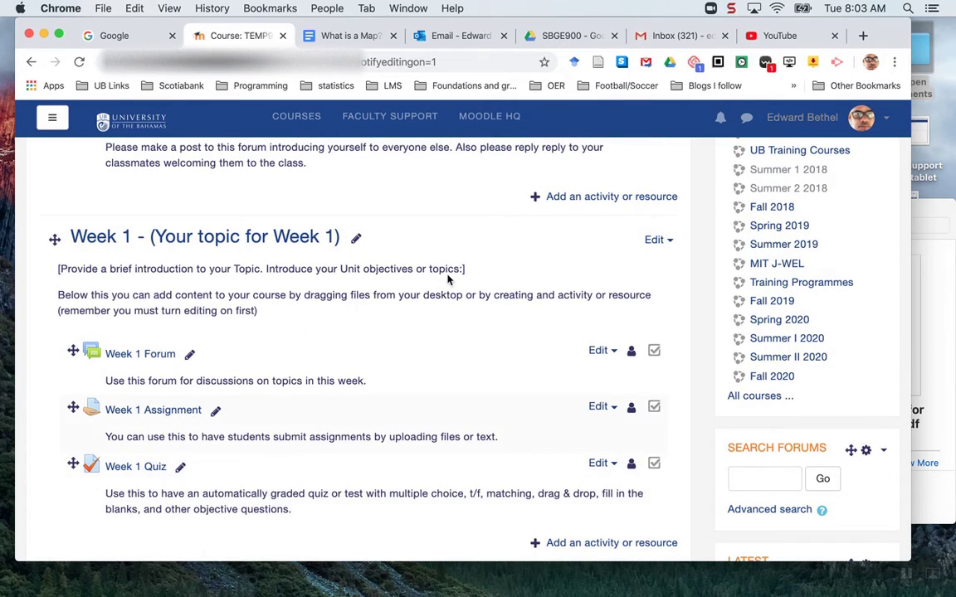
left_click(343, 36)
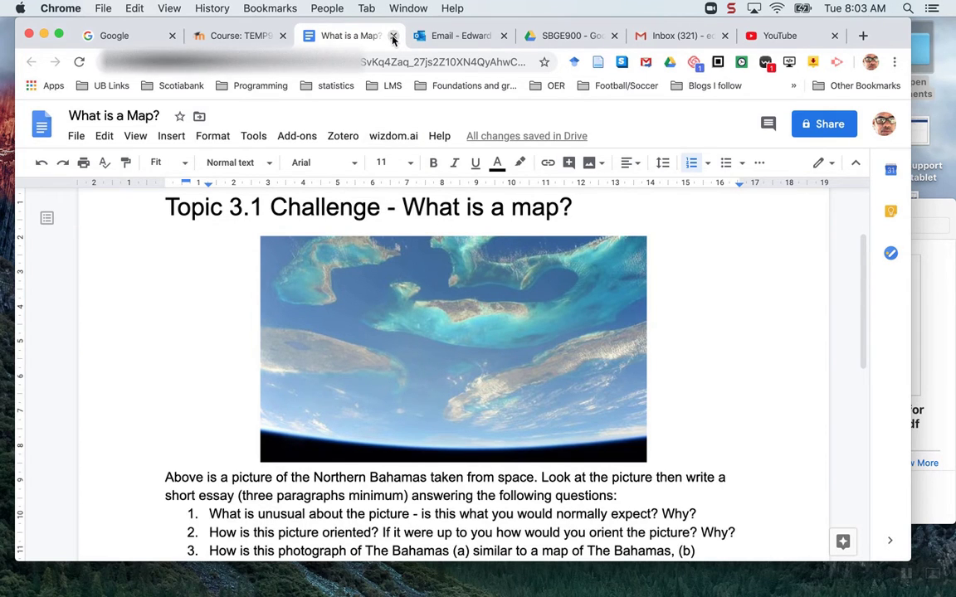
Go back to the TEMP901 Moodle course and scroll to Week 3's Forum, Assignment and Quiz
left_click(245, 34)
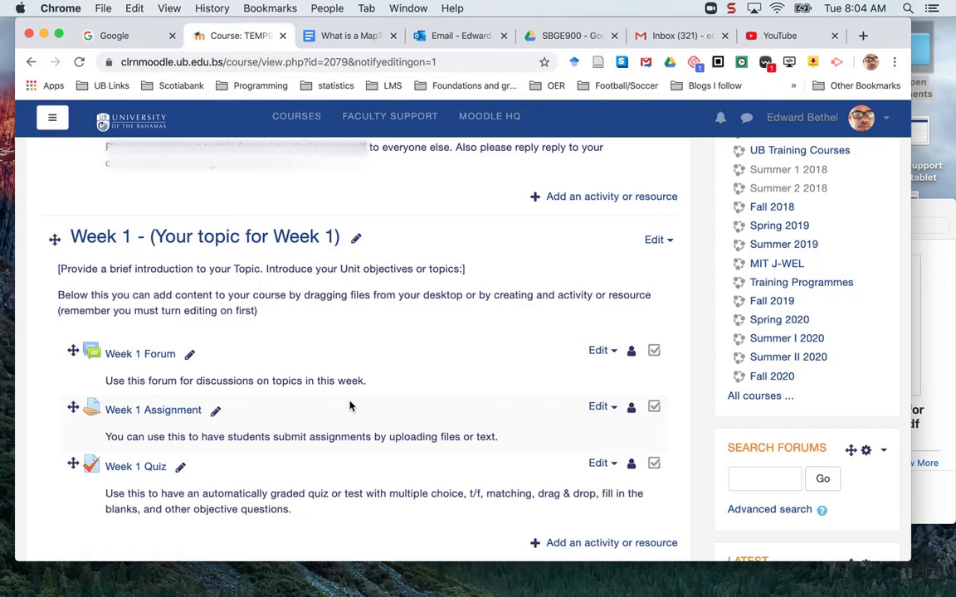
scroll(349, 406, "down", 10)
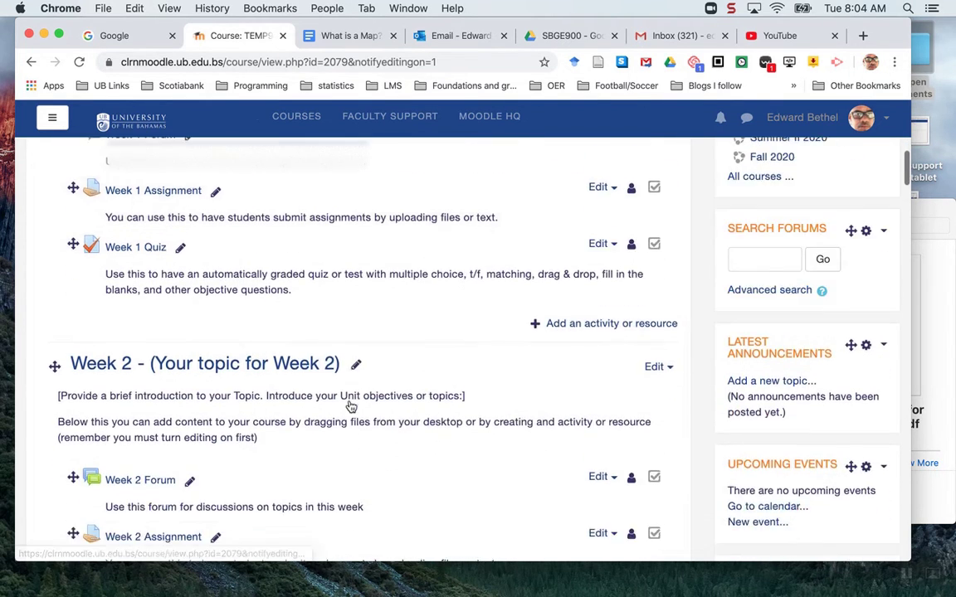
left_click(355, 38)
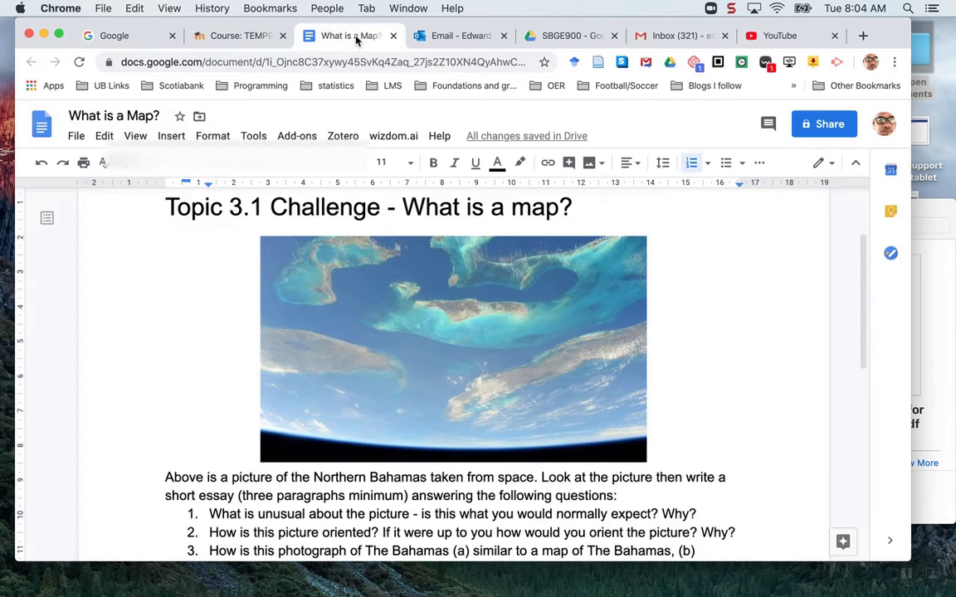
left_click(232, 36)
scroll(428, 416, "down", 8)
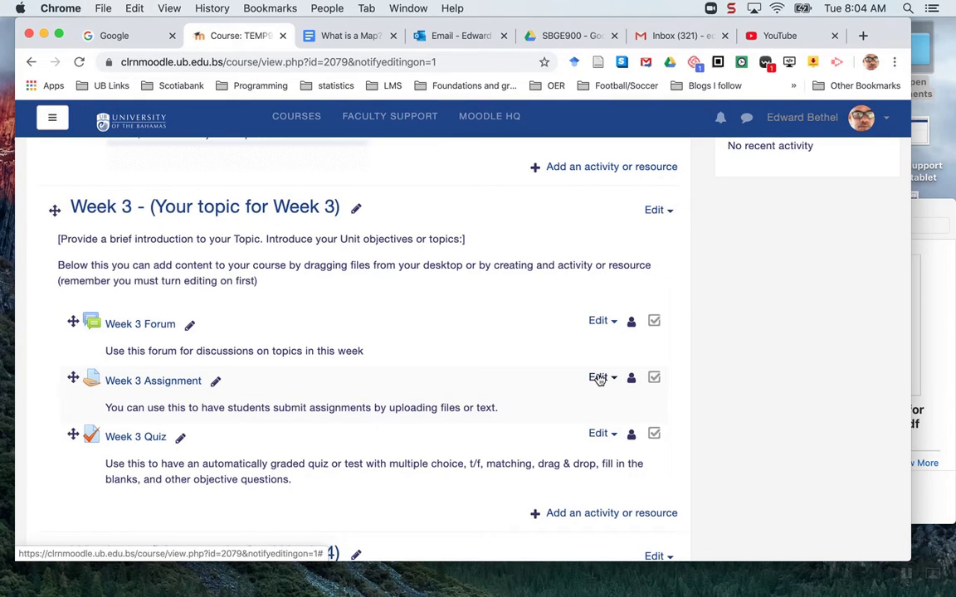
Edit Week 3 Assignment's settings and rename it 'Week 3 Assignment - What is a Map'
left_click(599, 379)
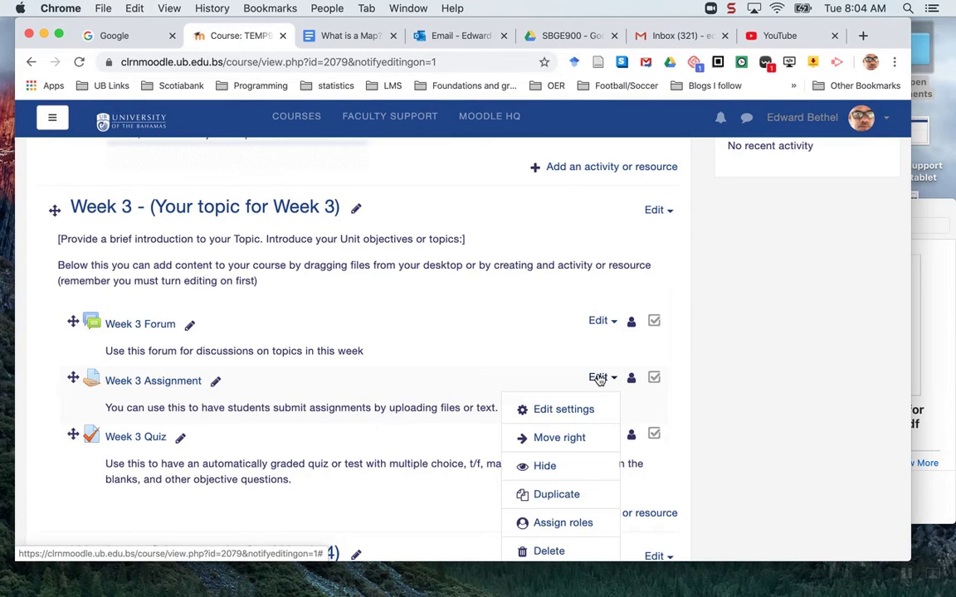
left_click(572, 414)
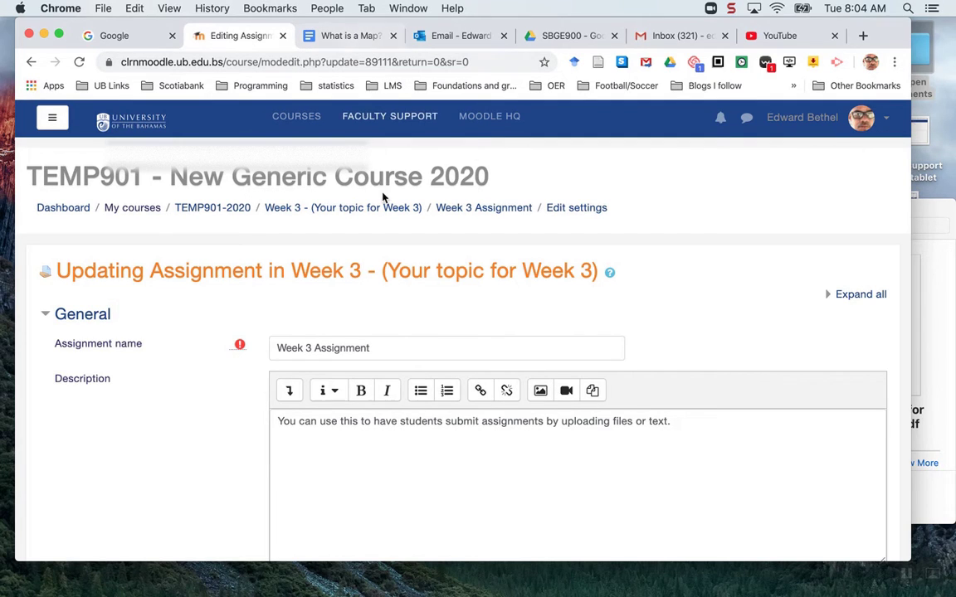
left_click(393, 348)
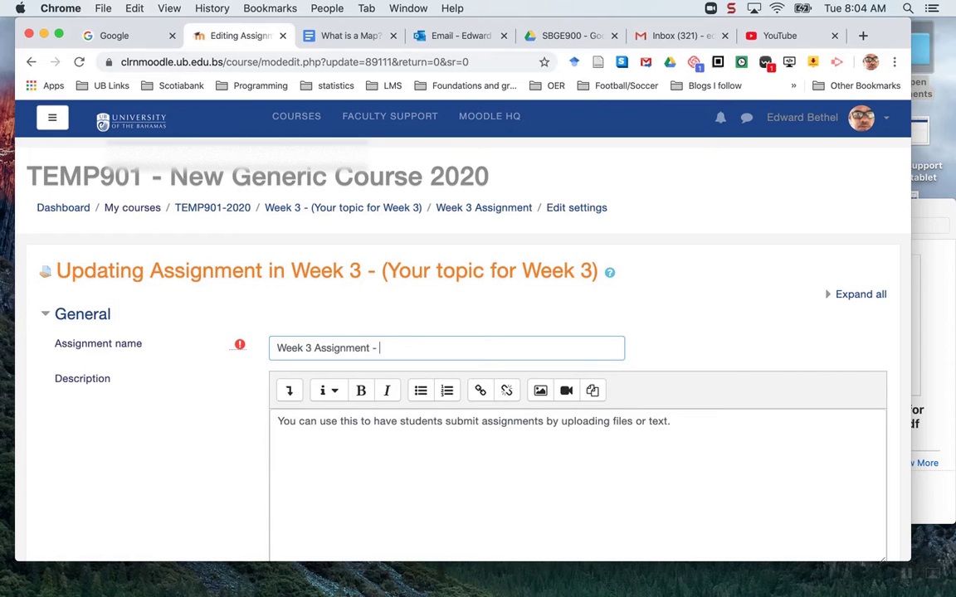
type("- Whaqt")
key("BackSpace")
key("BackSpace")
type("is a Map")
left_click(447, 442)
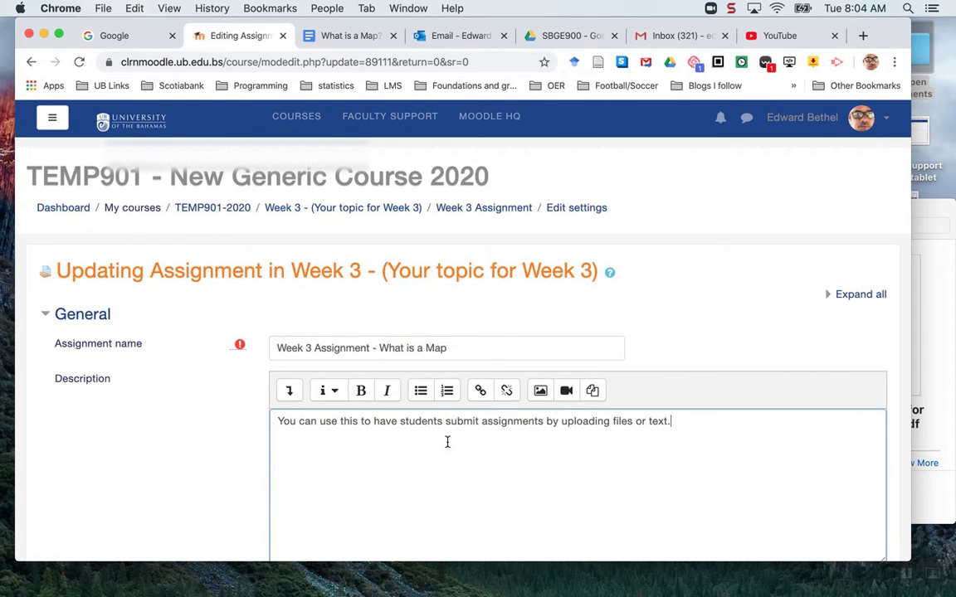
Copy the essay instructions and three numbered questions from the 'What is a Map?' doc
left_click(341, 37)
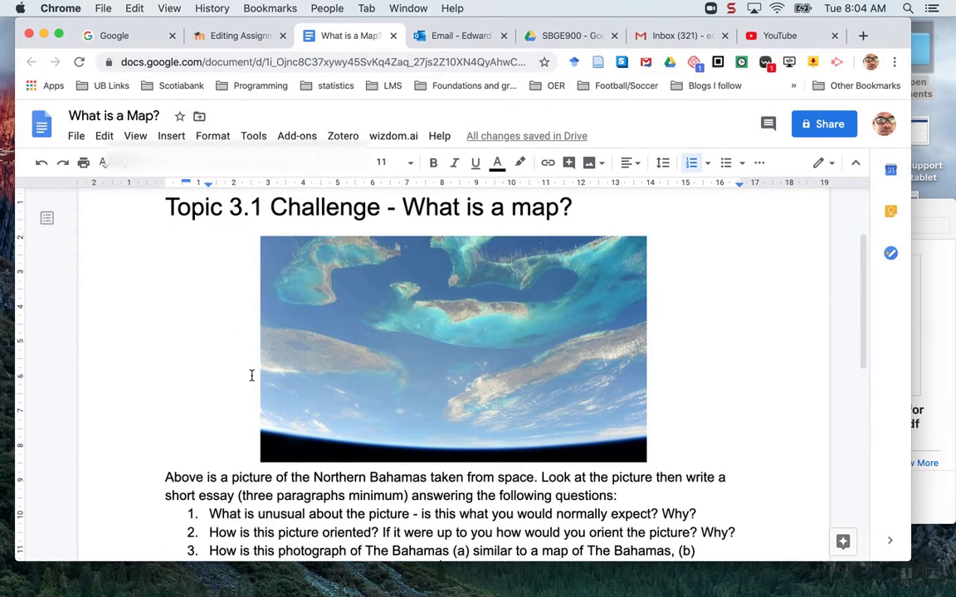
scroll(252, 376, "down", 3)
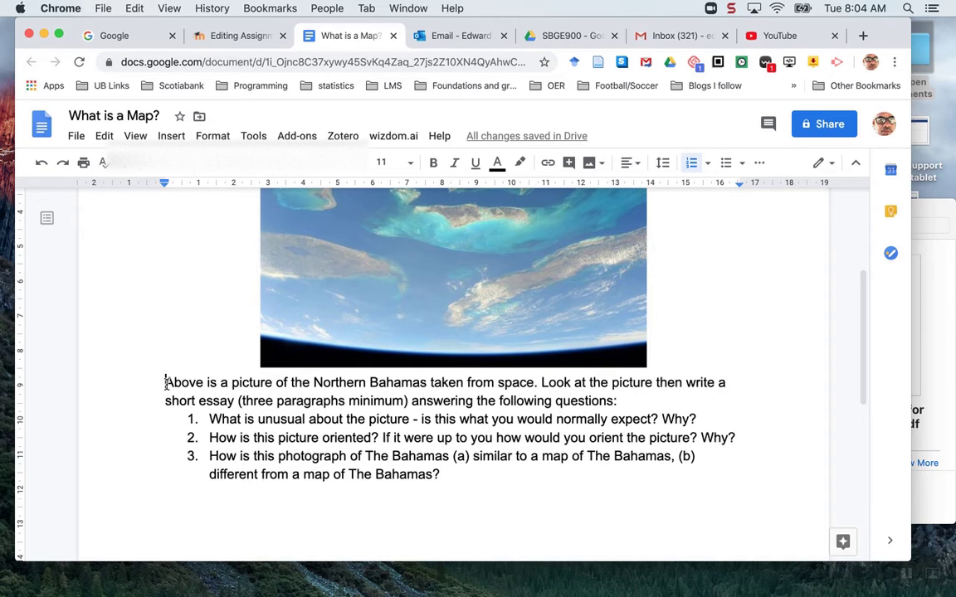
left_click_drag(166, 383, 421, 475)
key("super+c")
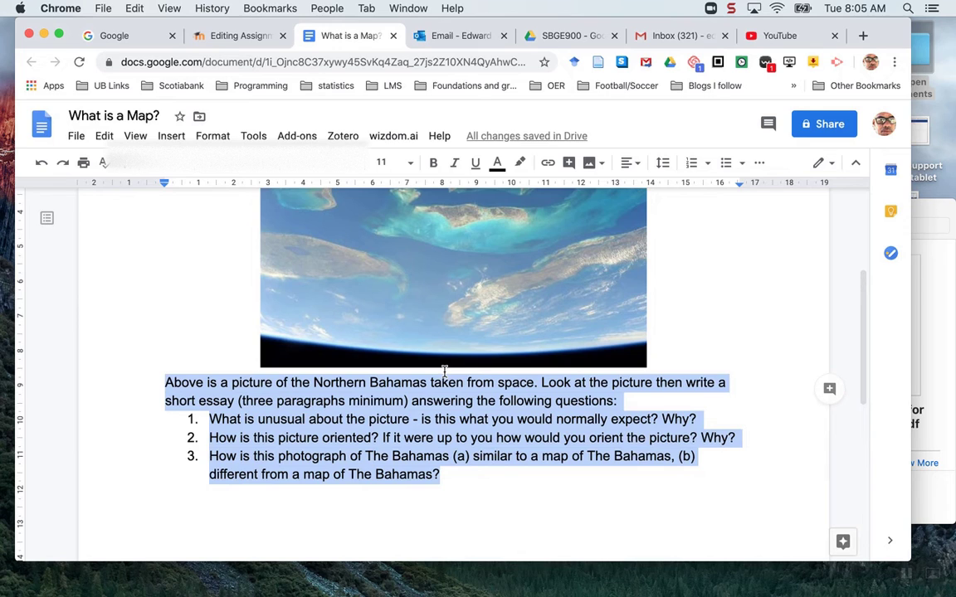
left_click(238, 37)
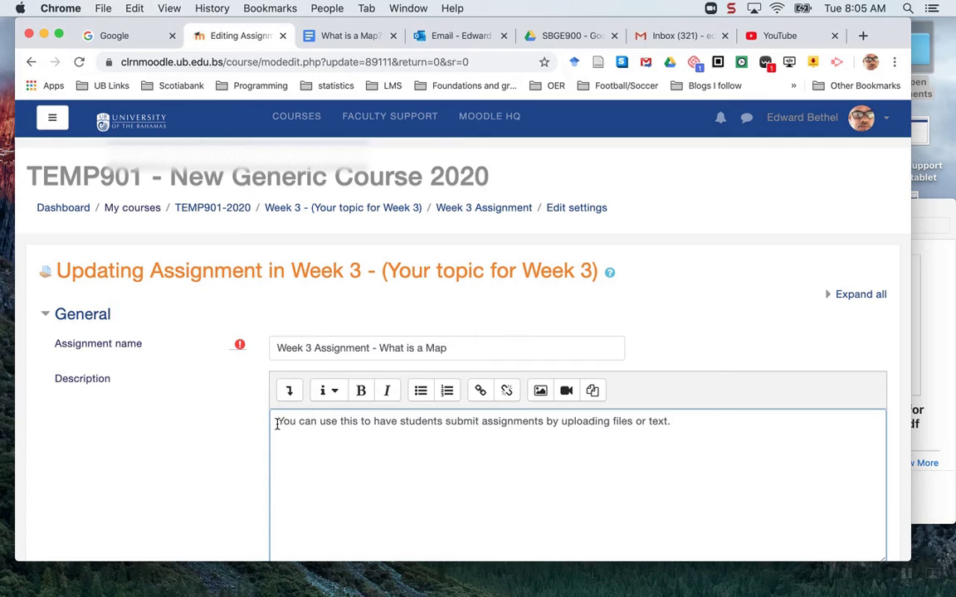
Replace the placeholder description sentence with the pasted essay instructions and questions
left_click_drag(278, 423, 473, 443)
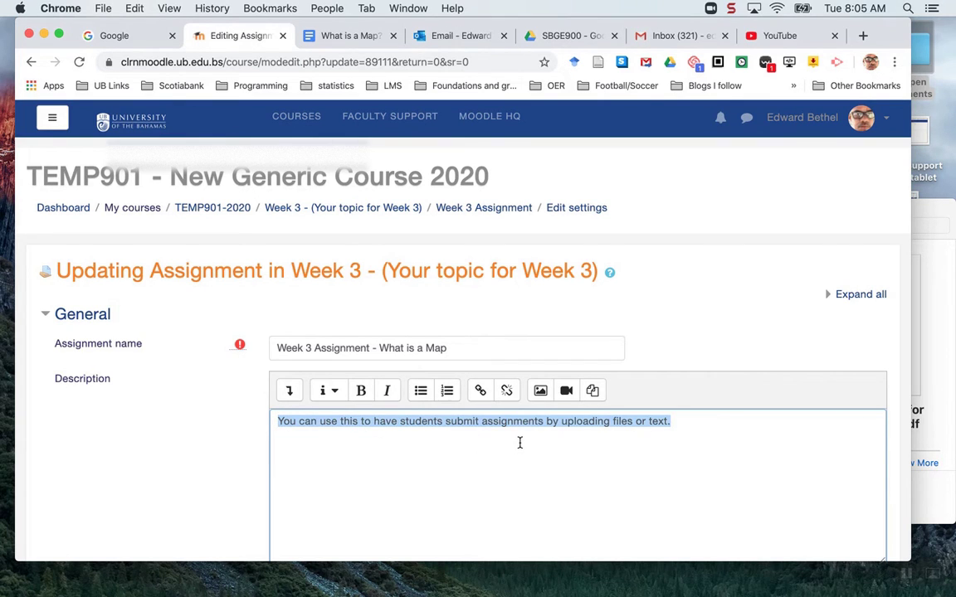
key("super+v")
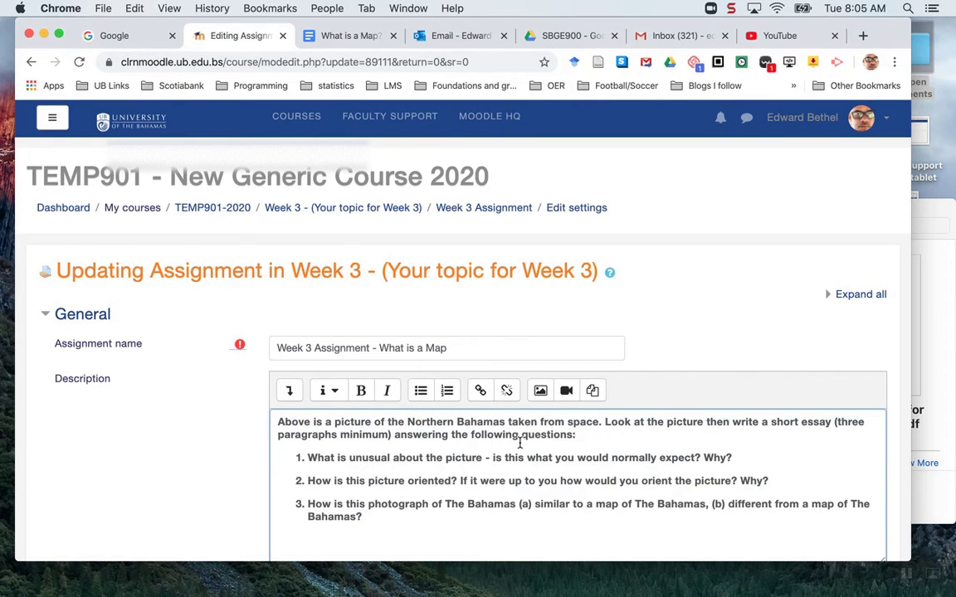
scroll(500, 509, "down", 2)
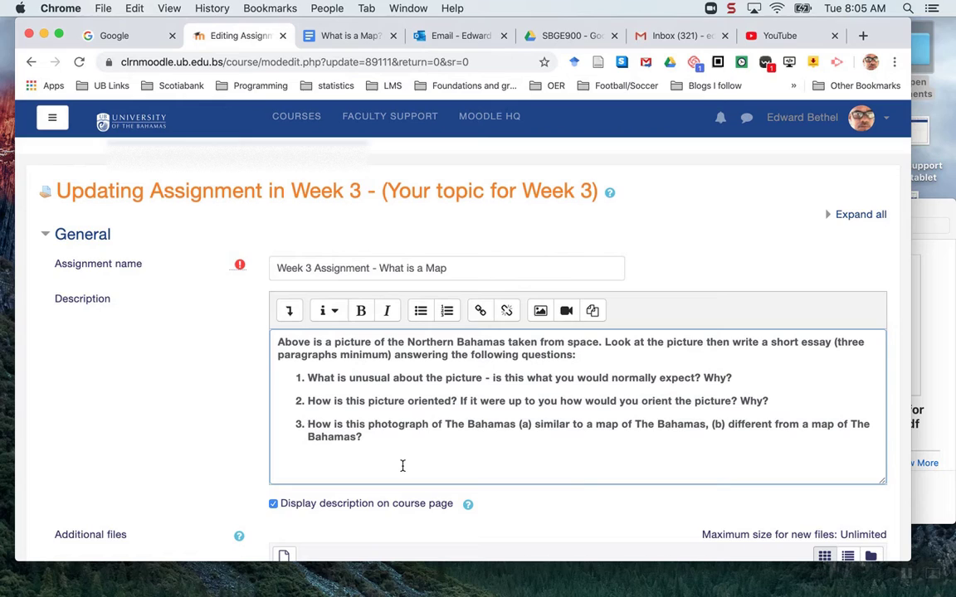
Add the line 'Upload your file to Moodle when you are complete by clicking on the submit button'
key("Return")
key("Return")
type("When you are")
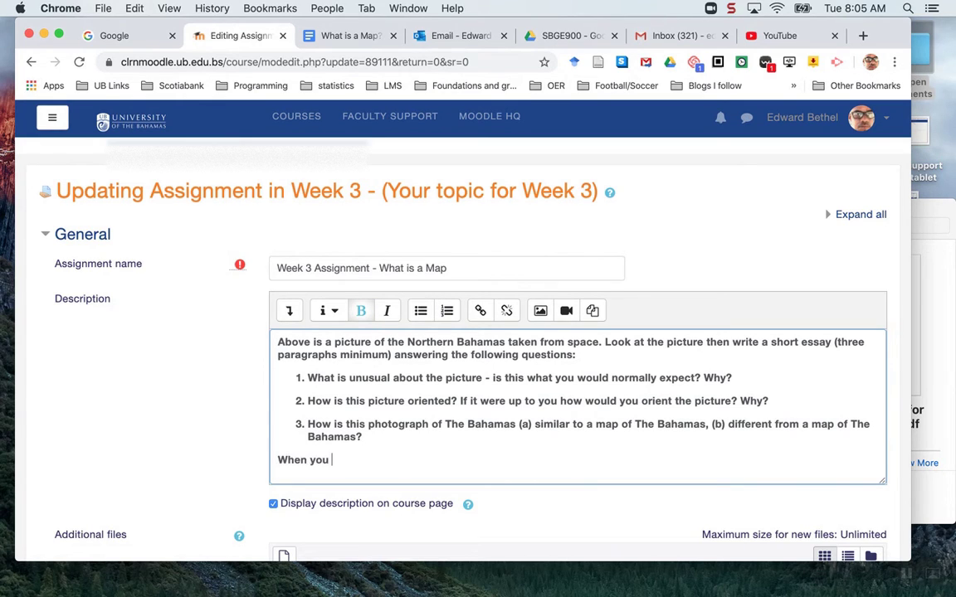
key("BackSpace")
key("BackSpace")
key("BackSpace")
key("BackSpace")
key("BackSpace")
key("BackSpace")
type("Upload your file to mood")
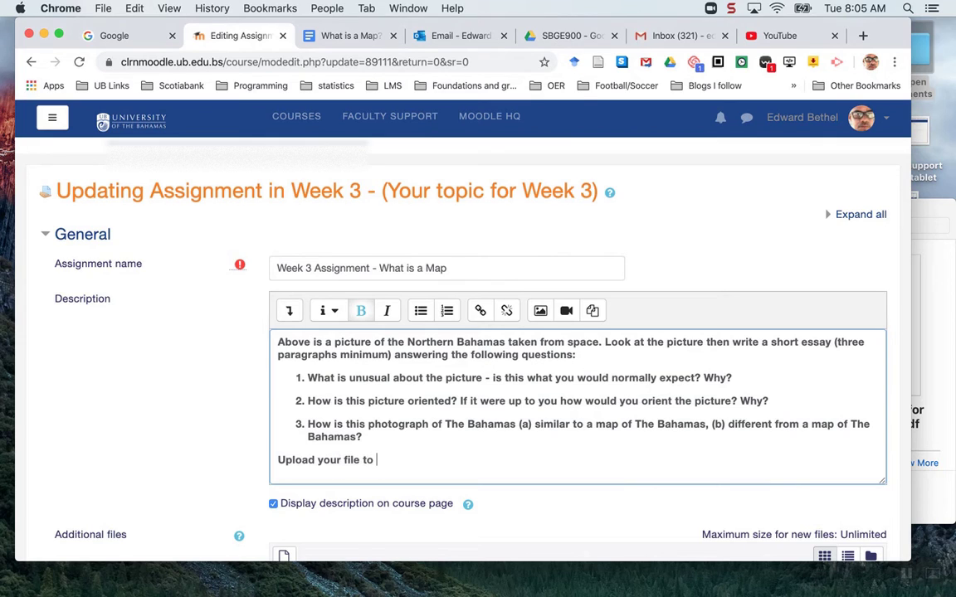
key("BackSpace")
key("BackSpace")
key("BackSpace")
key("BackSpace")
type("Moodle when o")
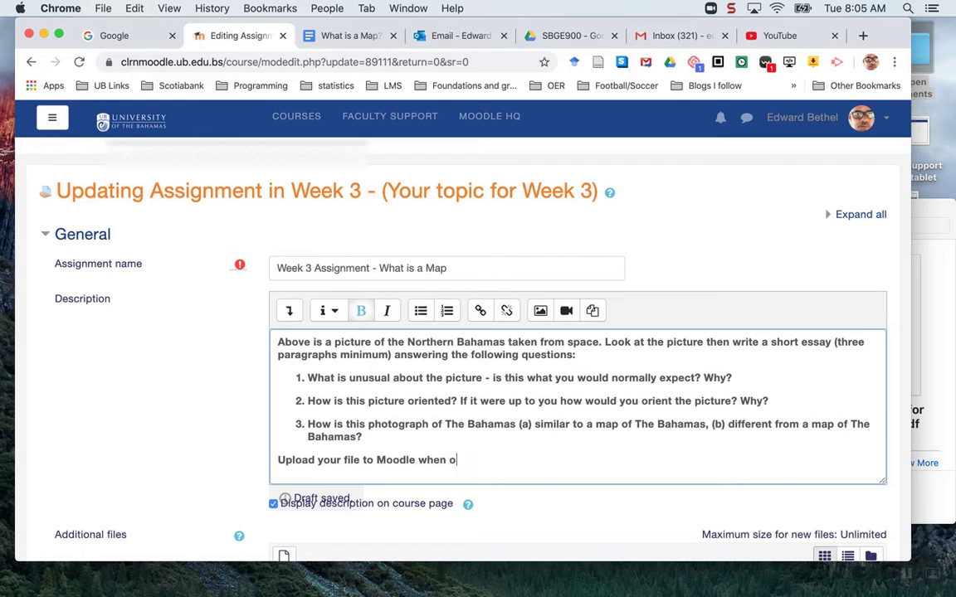
key("BackSpace")
type("you are complet")
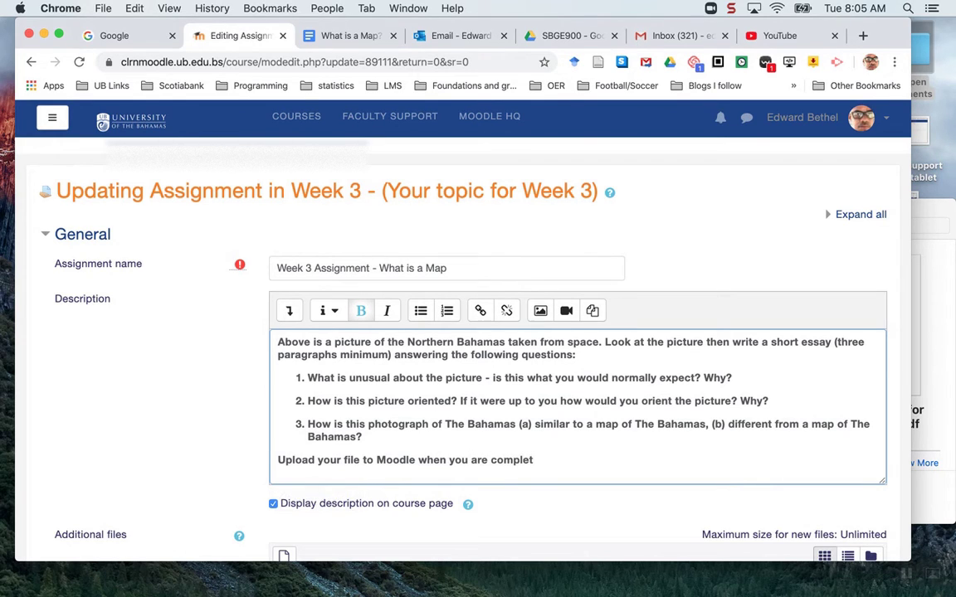
type("e by clicking on the ")
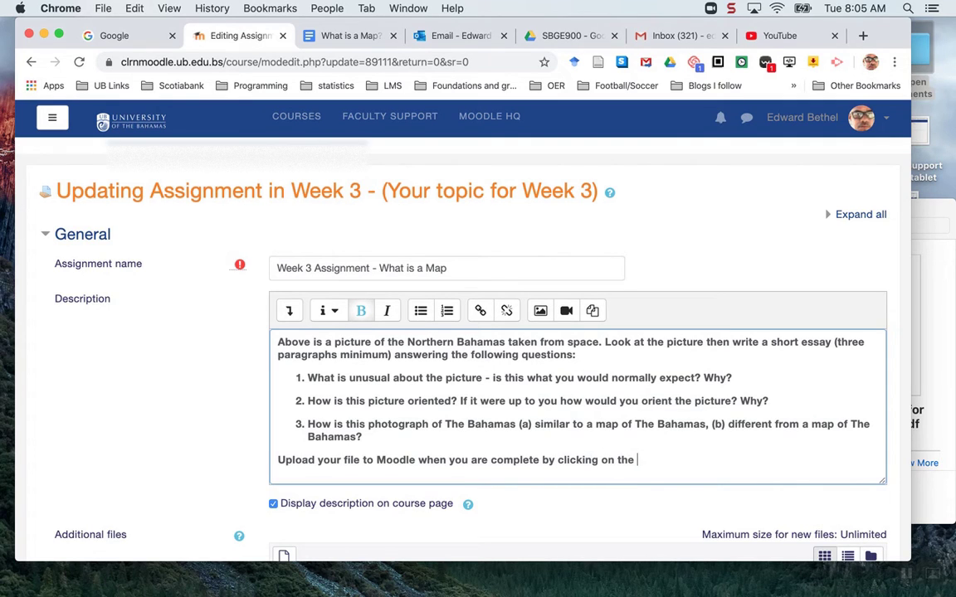
type("submit button.")
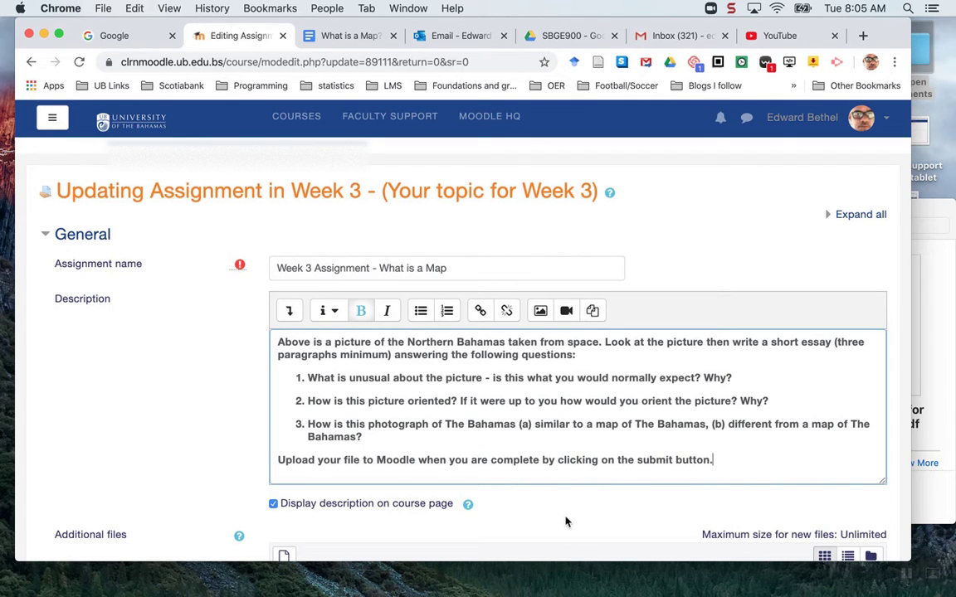
scroll(566, 521, "down", 2)
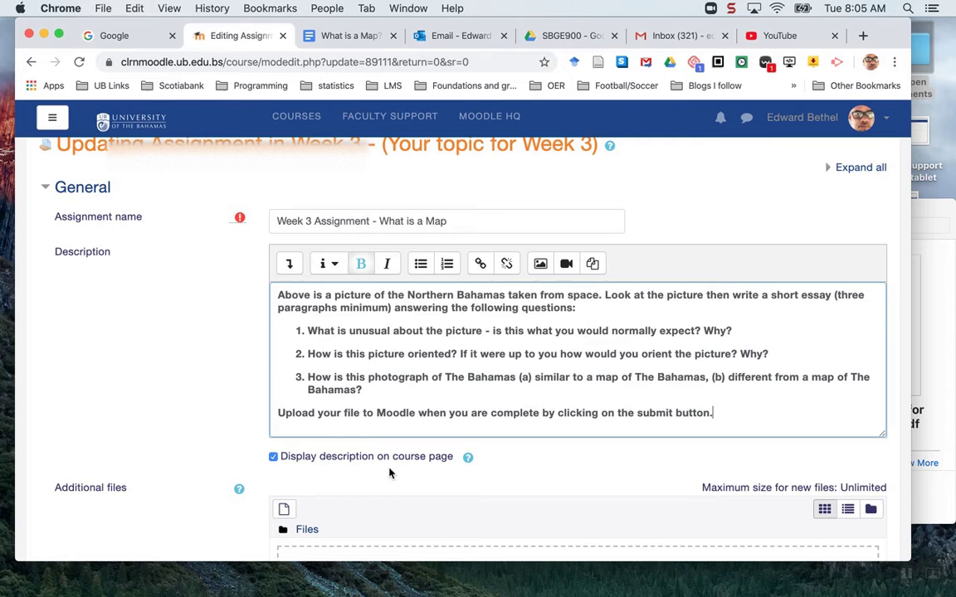
Uncheck 'Display description on course page' and insert an empty line above the description
left_click(274, 457)
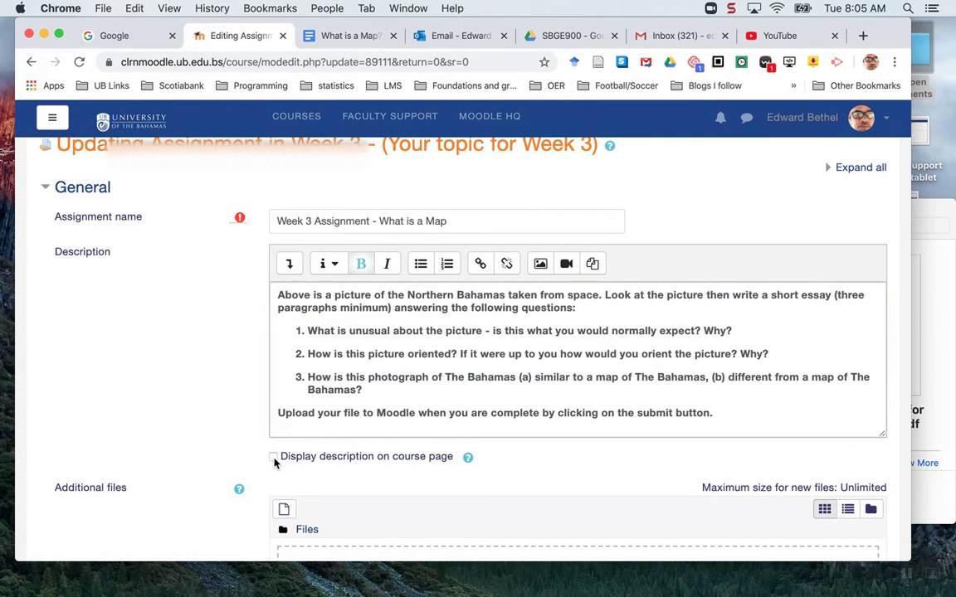
scroll(233, 448, "down", 3)
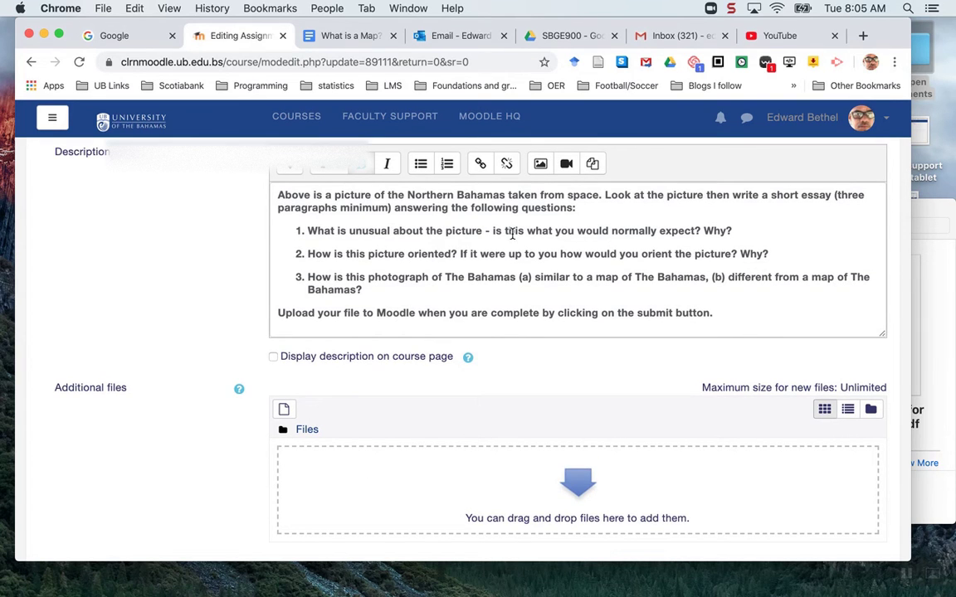
left_click(278, 196)
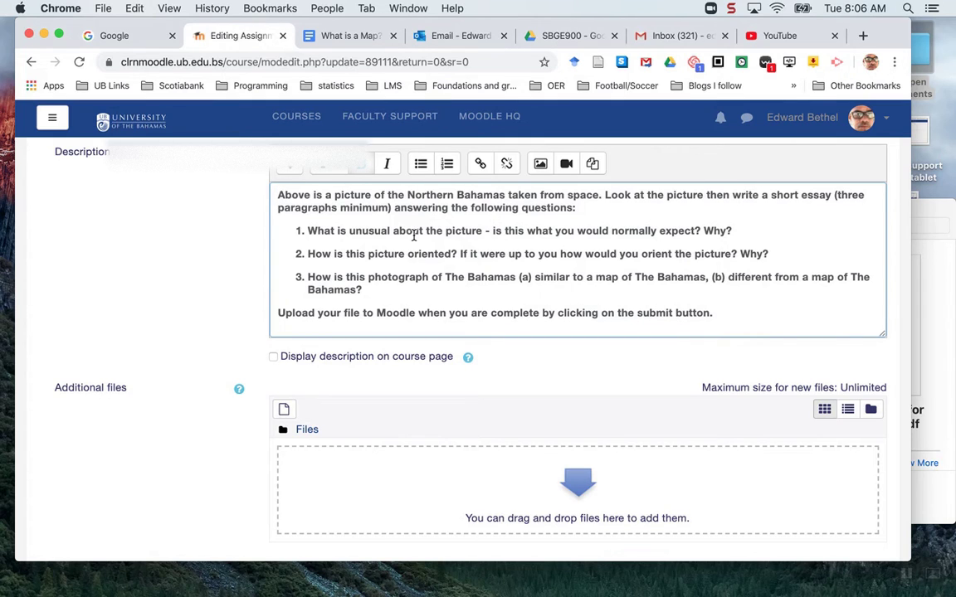
key("Return")
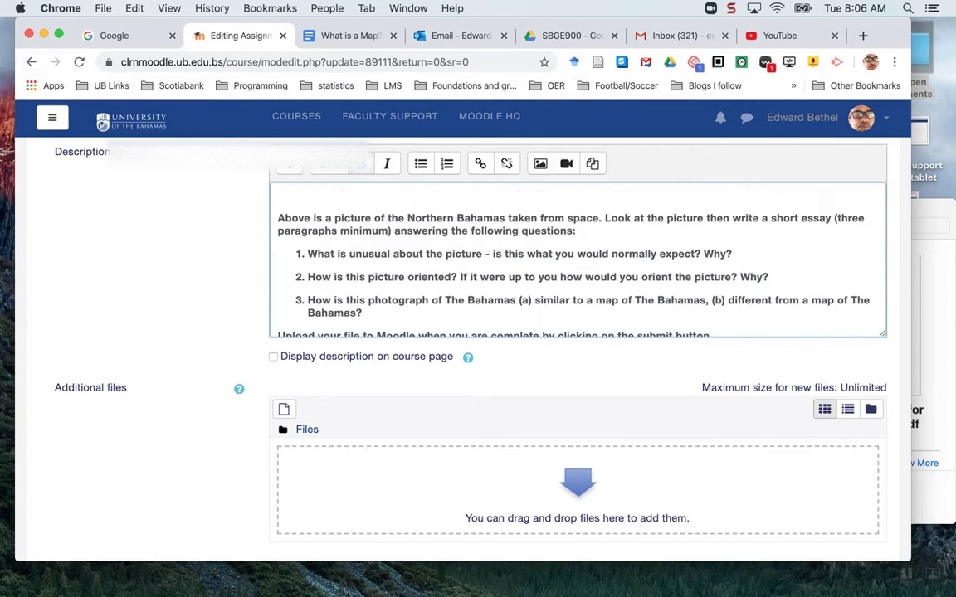
Upload the 'Map of Tha Bahamas' image from Recents for the description
left_click(540, 164)
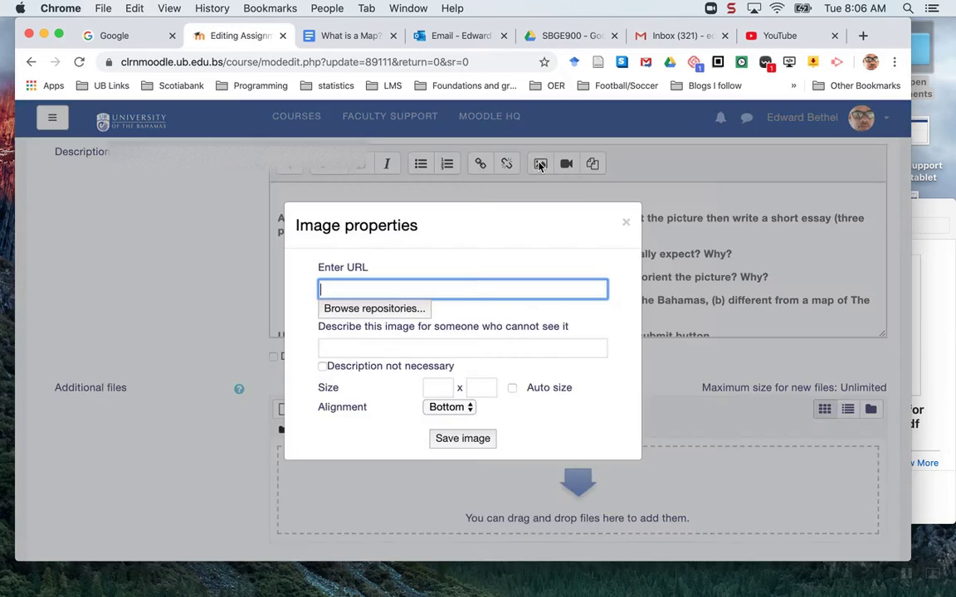
left_click(419, 310)
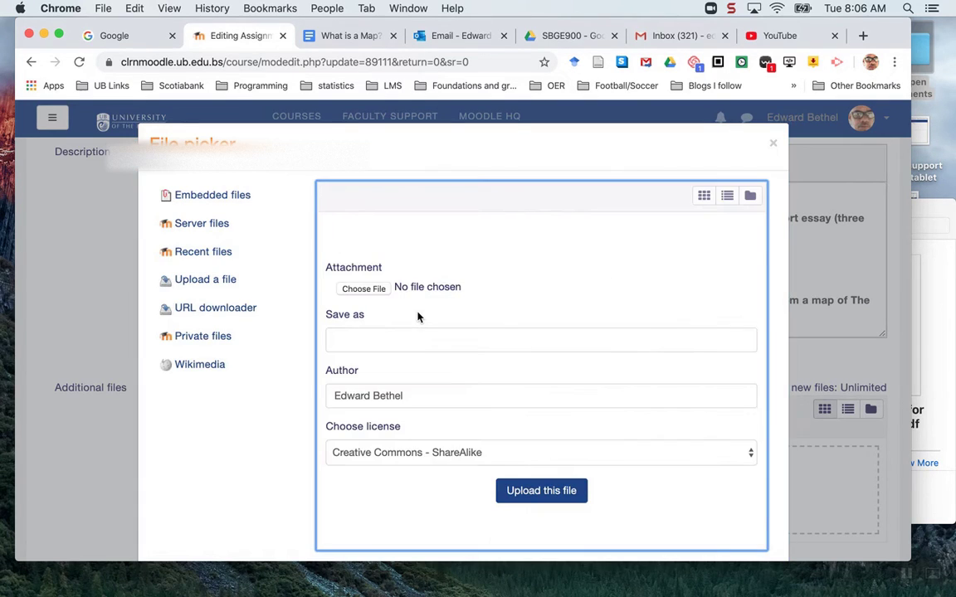
left_click(365, 289)
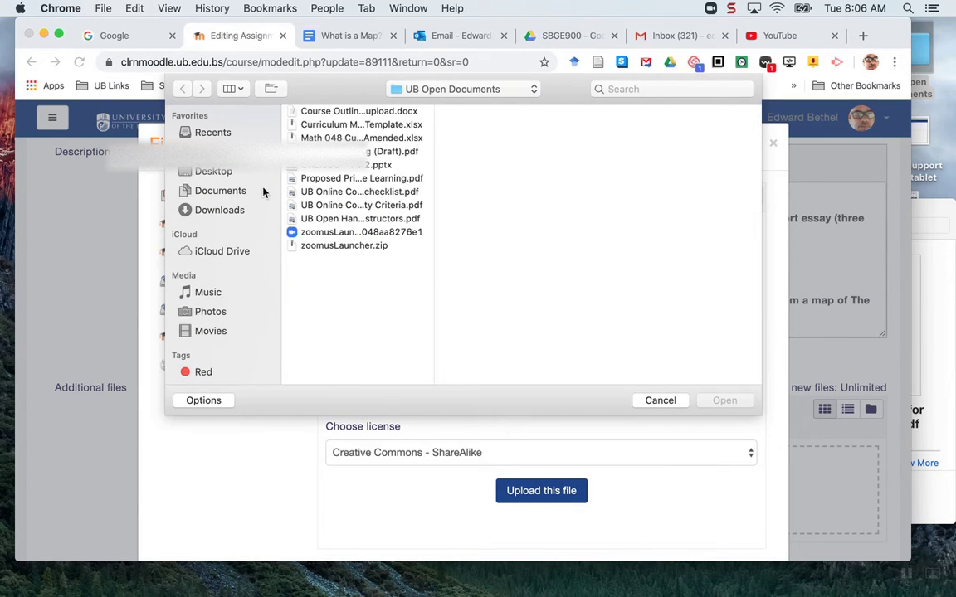
left_click(221, 313)
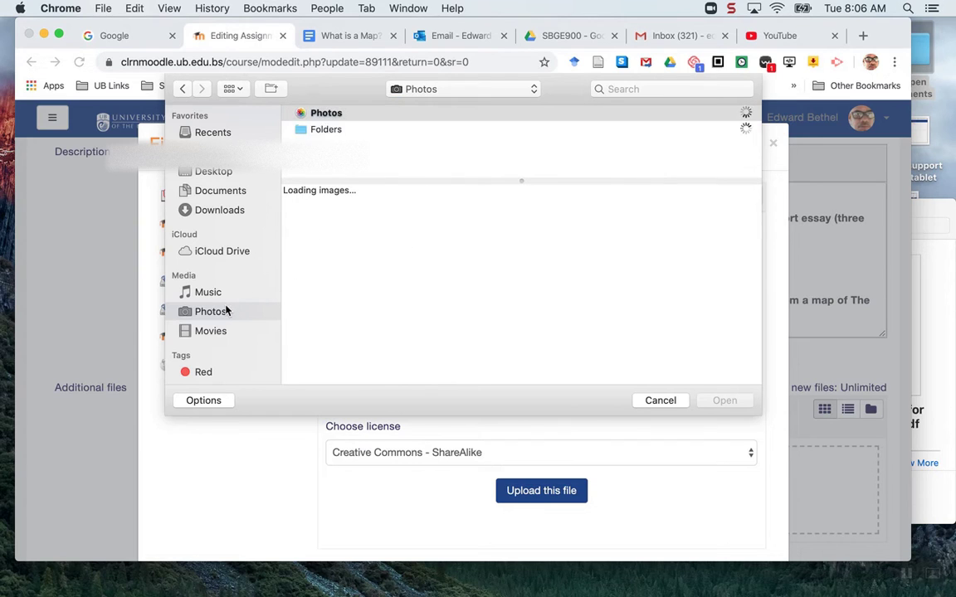
left_click(210, 136)
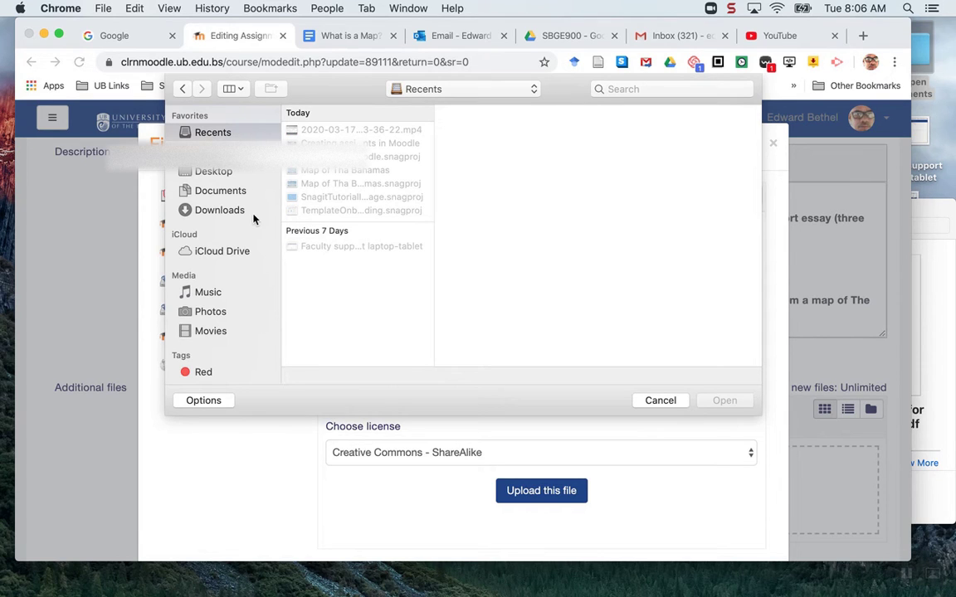
left_click(315, 171)
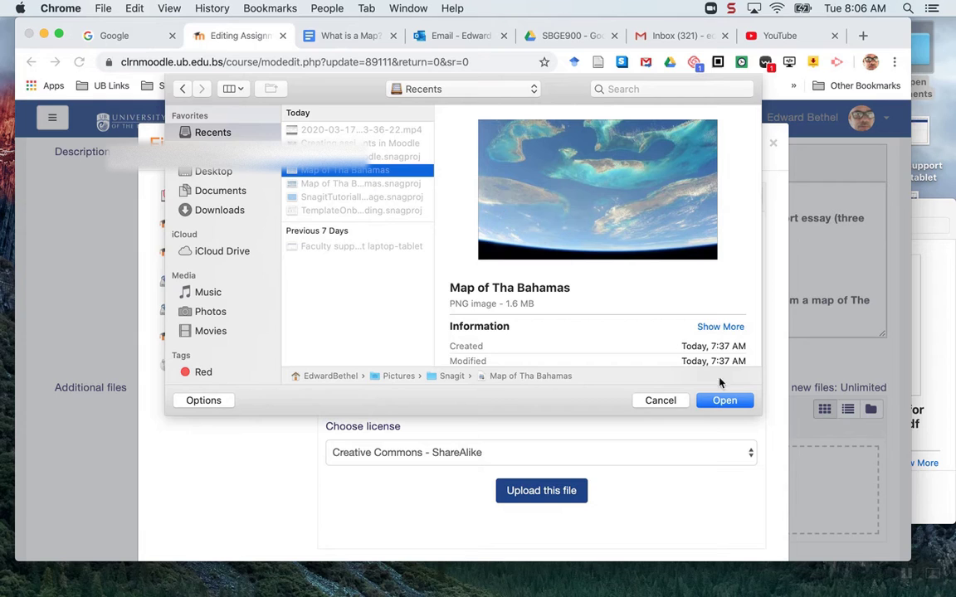
left_click(732, 404)
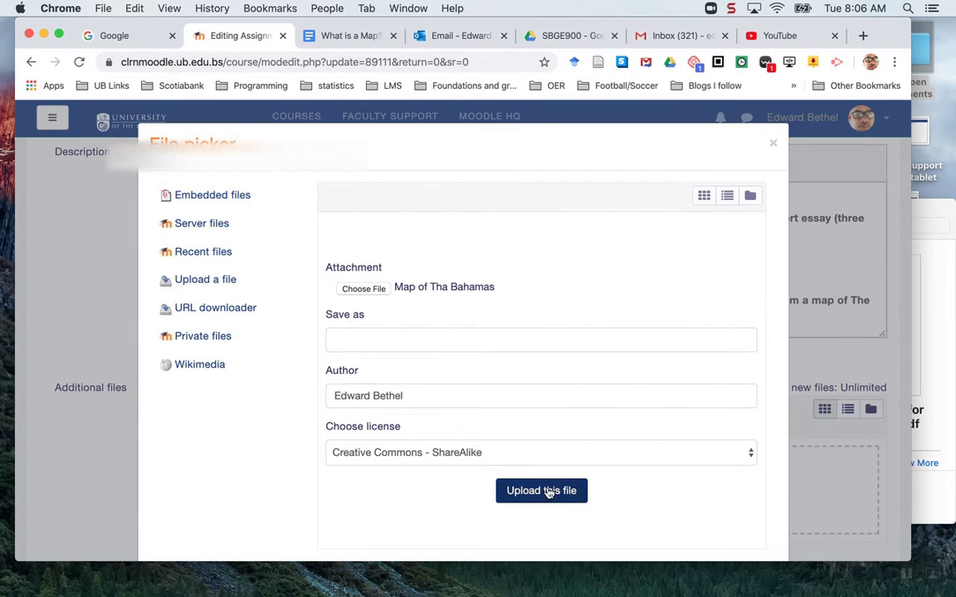
left_click(541, 490)
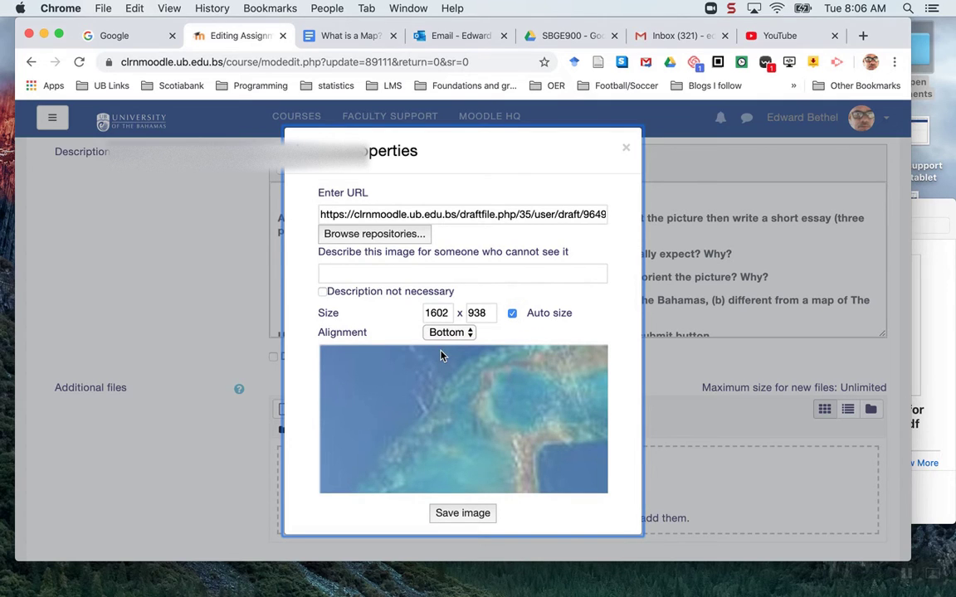
Insert the map image described 'Map of The Bahamas', width 600, Middle alignment
left_click(409, 273)
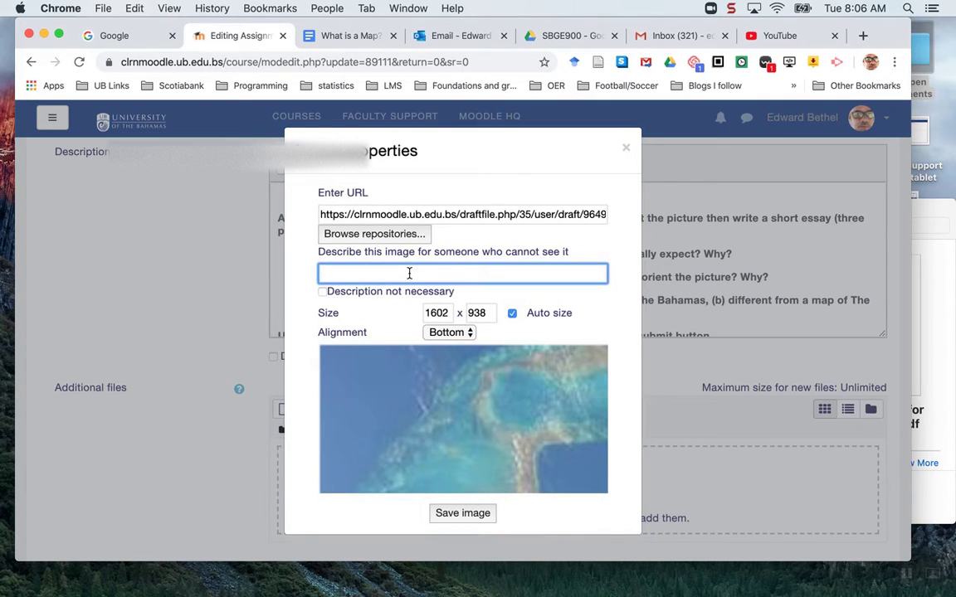
type("Map of The Bahamas")
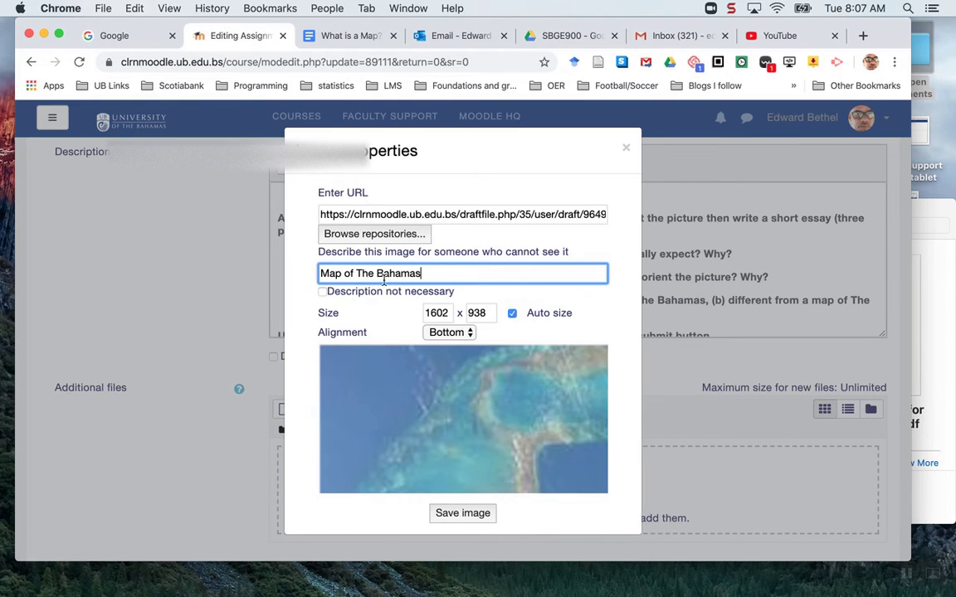
double_click(448, 313)
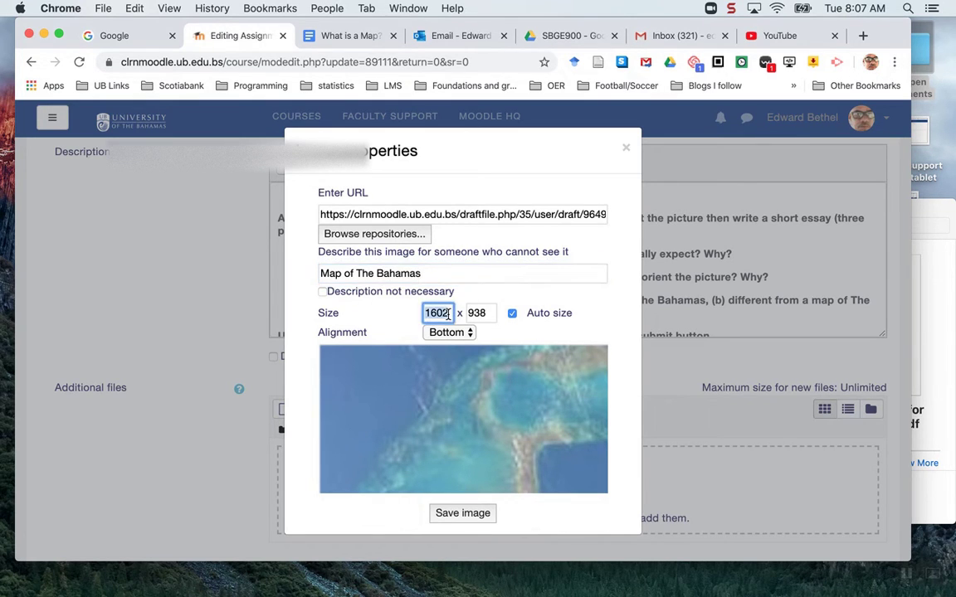
type("600")
key("Tab")
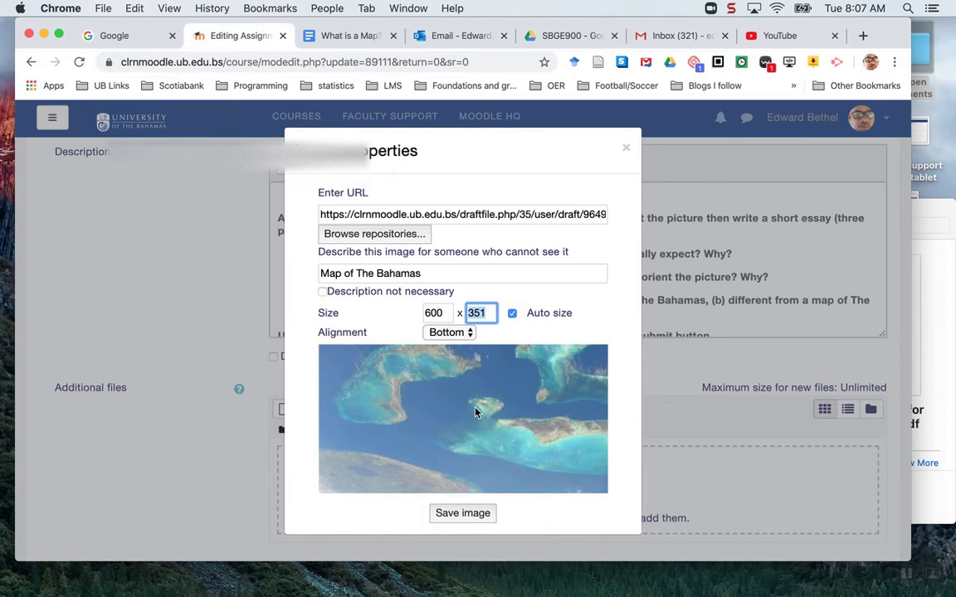
left_click(459, 334)
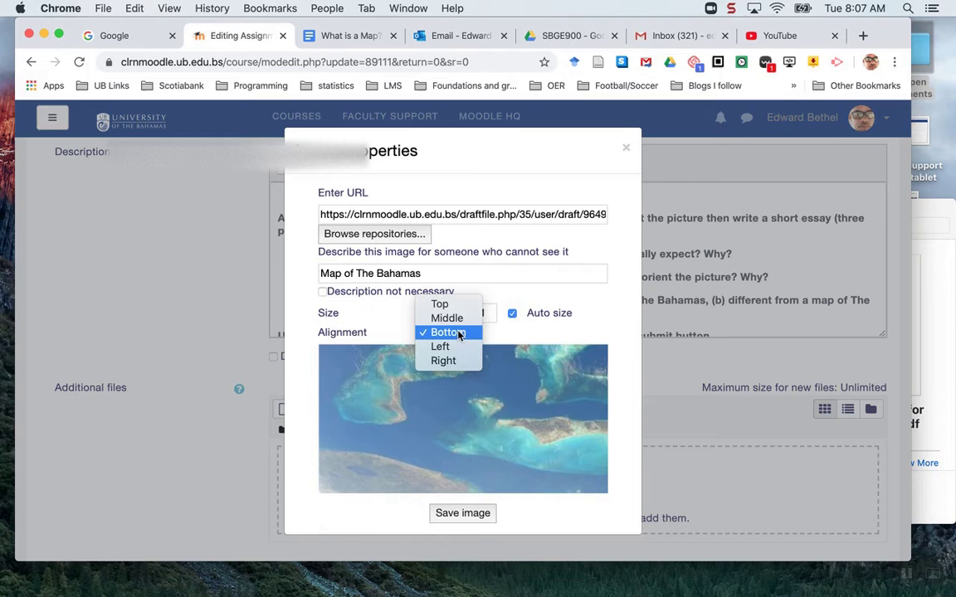
left_click(457, 319)
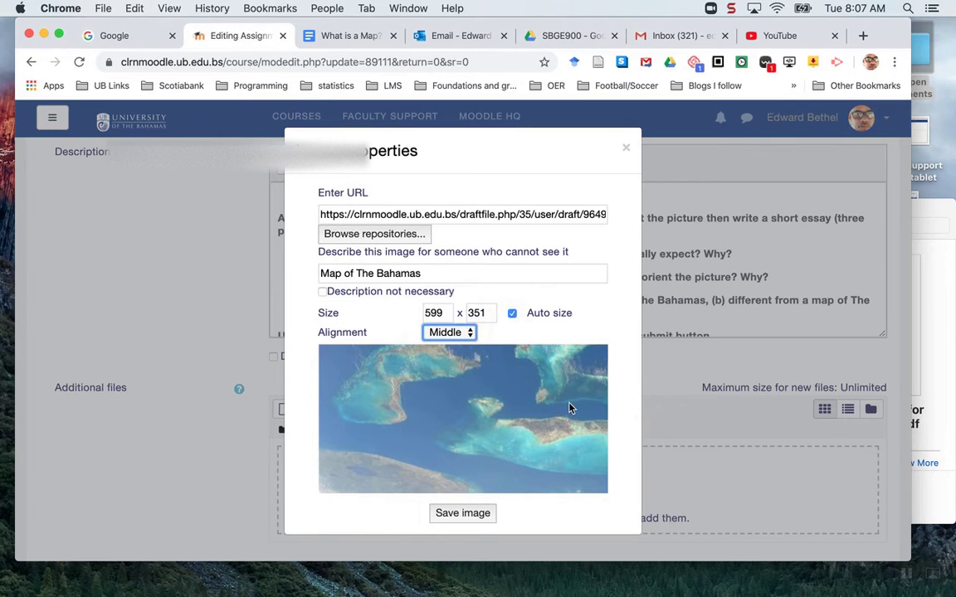
left_click(472, 513)
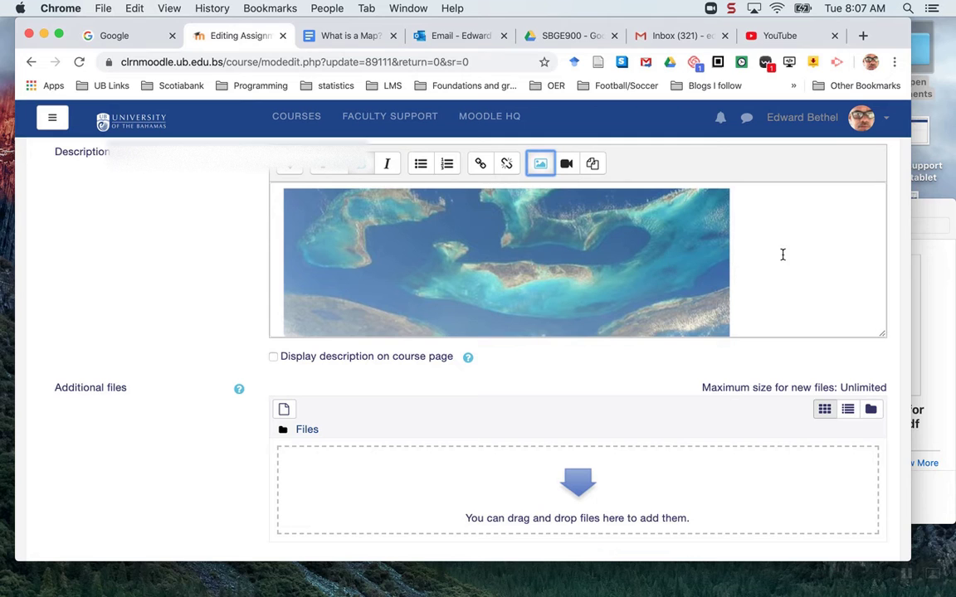
Remove bold from the instructions, questions and upload line below the map image
scroll(787, 259, "down", 3)
scroll(787, 258, "up", 3)
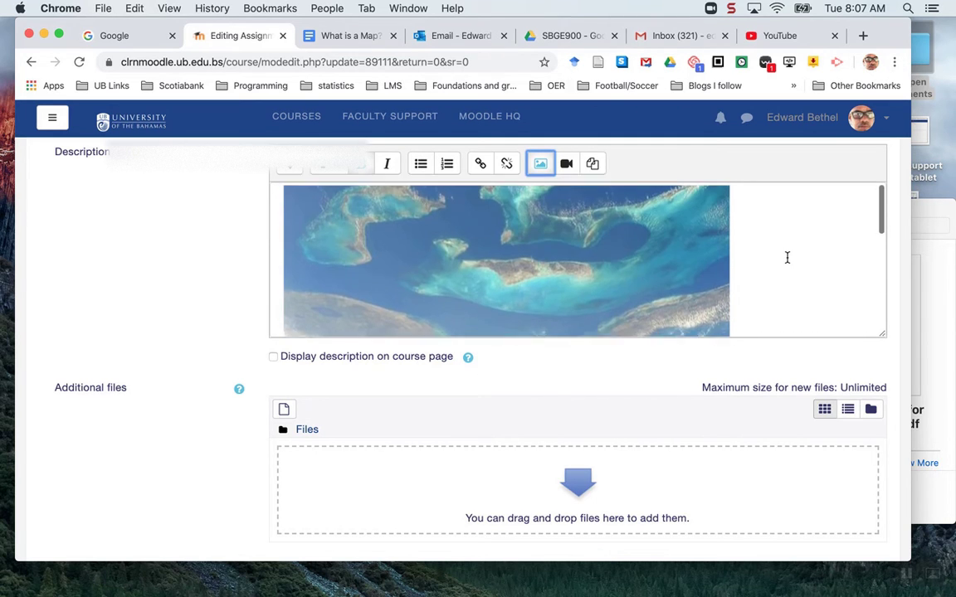
scroll(788, 258, "down", 3)
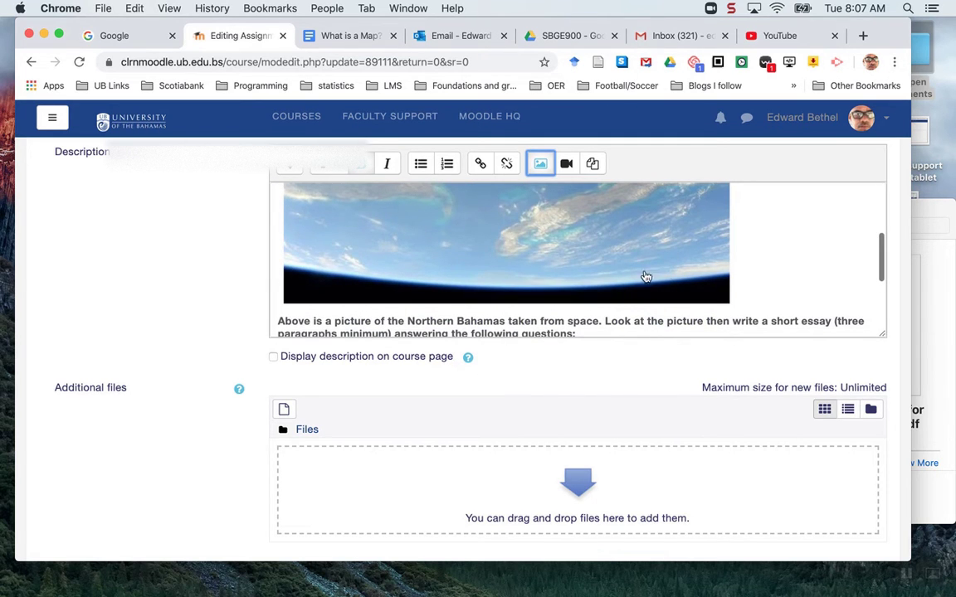
left_click(279, 324)
key("shift+Down")
key("shift+Down")
key("shift+Down")
key("shift+Down")
key("shift+Down")
key("shift+Down")
key("shift+Down")
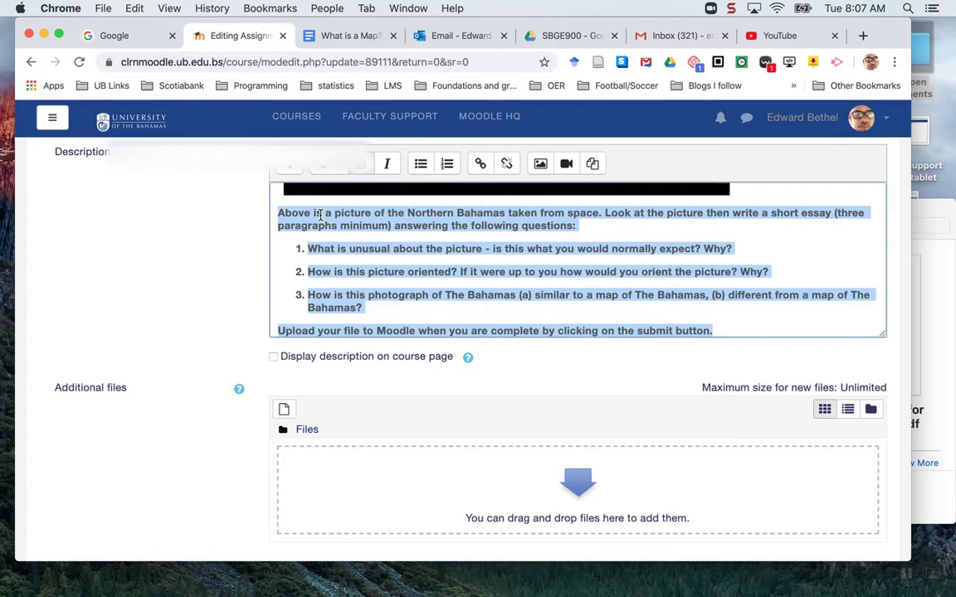
left_click(359, 165)
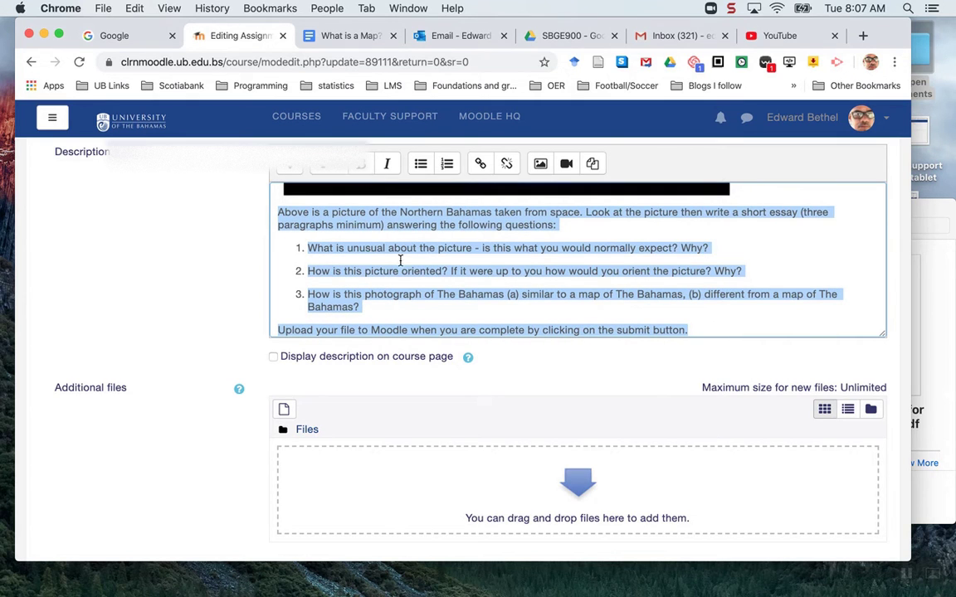
scroll(185, 460, "down", 2)
left_click(185, 460)
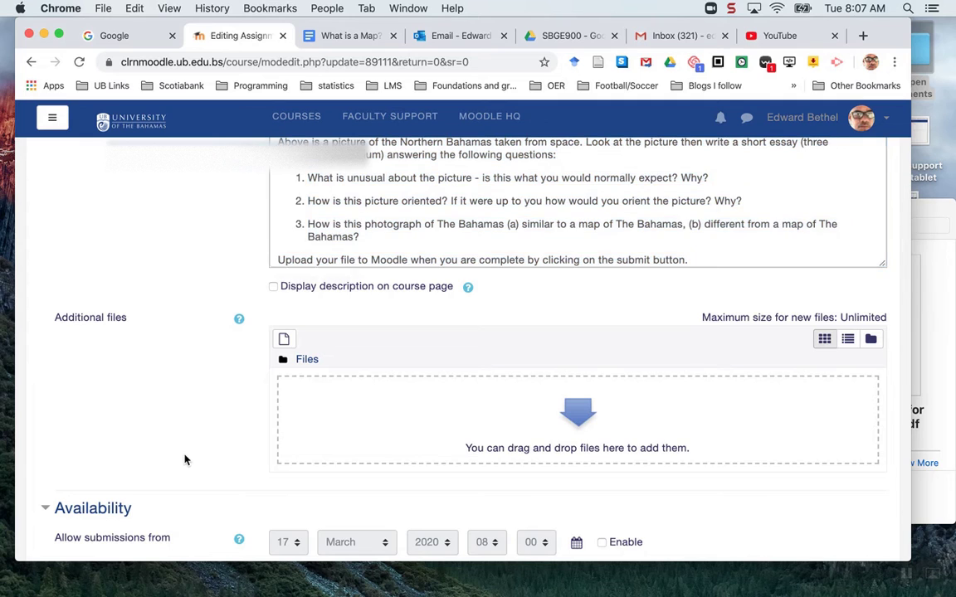
Enable 'Allow submissions from' and set it to 18 March 2020, 00:00
scroll(185, 460, "down", 3)
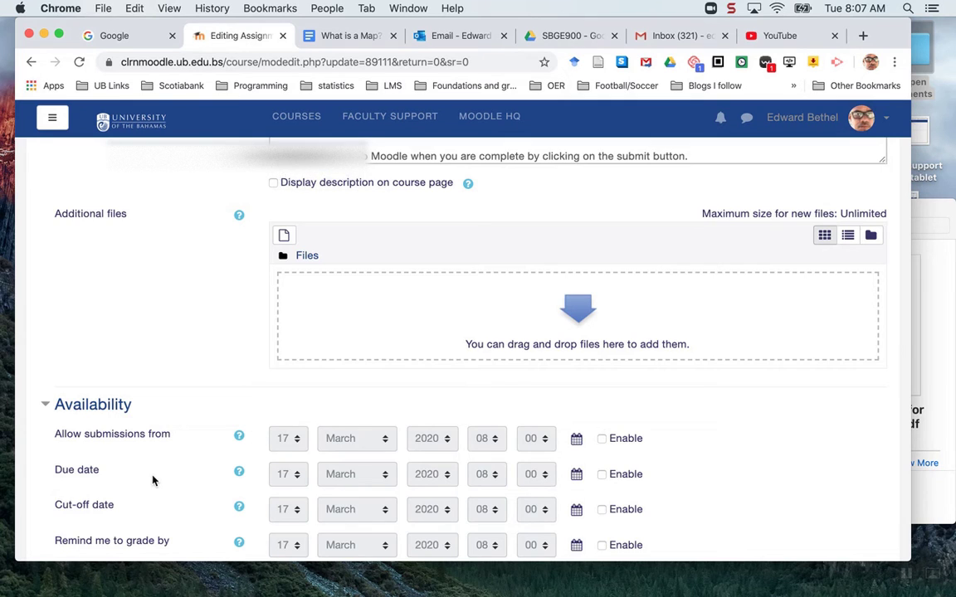
scroll(152, 480, "down", 2)
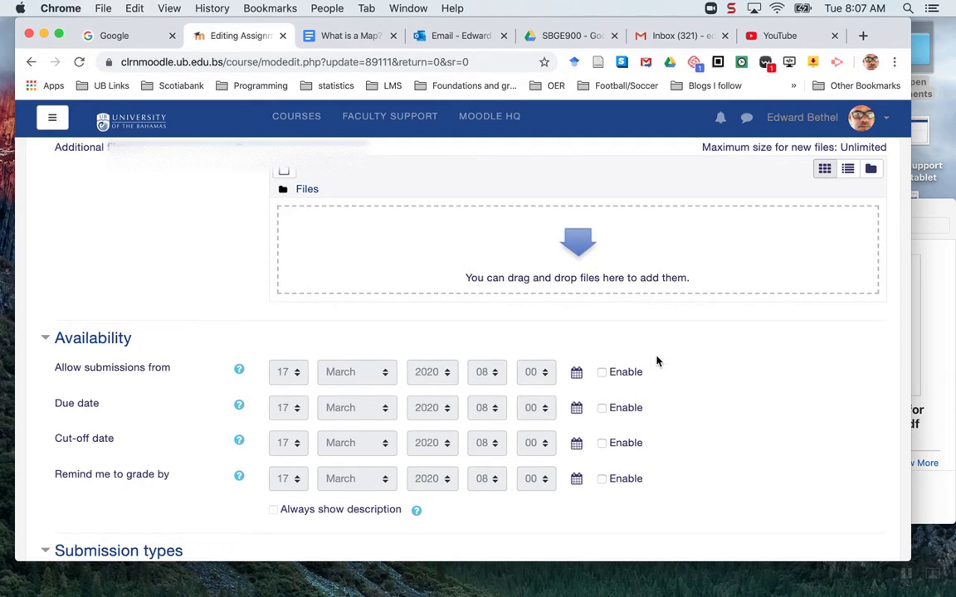
left_click(601, 373)
left_click(294, 380)
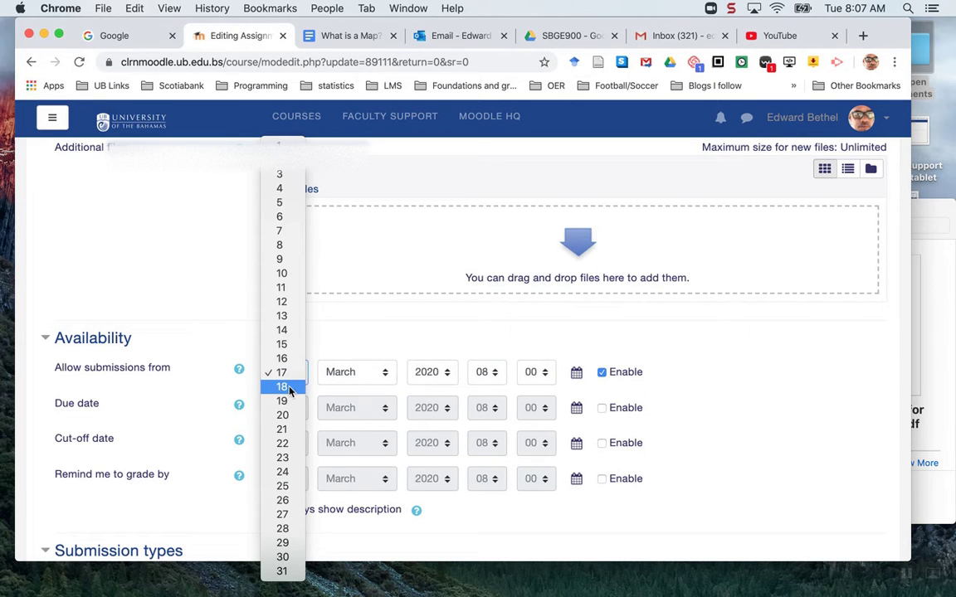
left_click(291, 386)
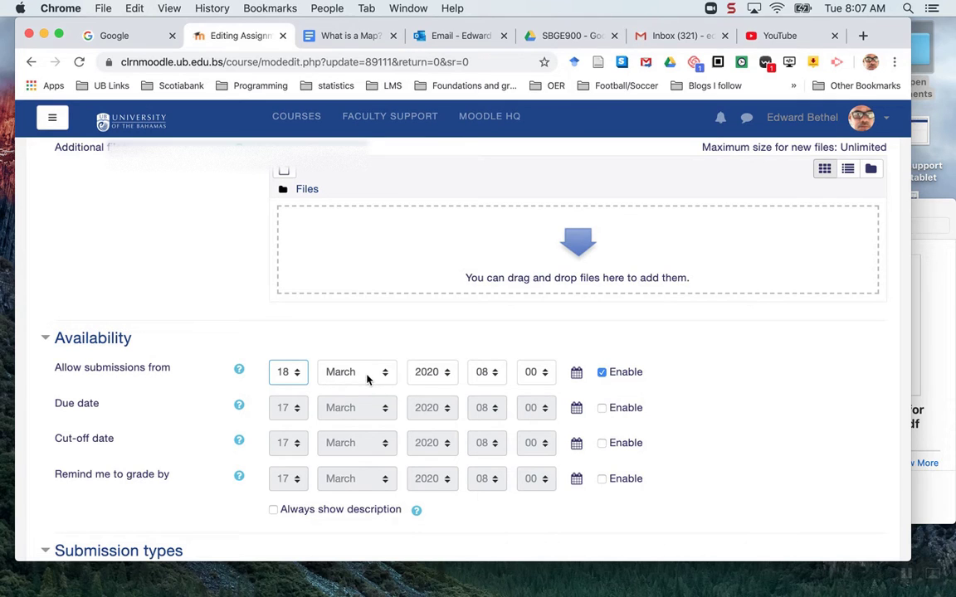
left_click(495, 375)
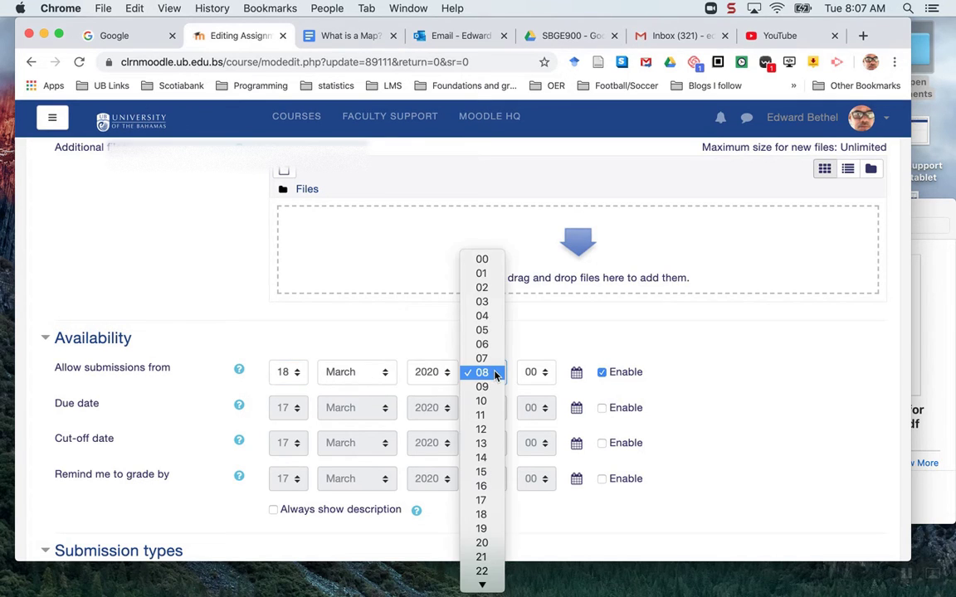
left_click(480, 259)
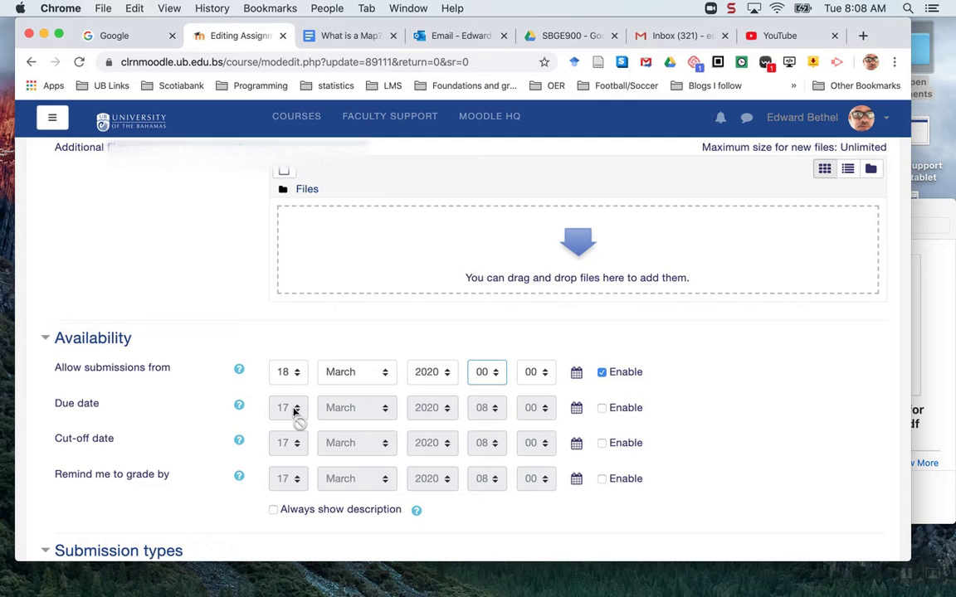
Enable the due date and set it to 25 March 2020 at 00:00
left_click(602, 409)
left_click(291, 407)
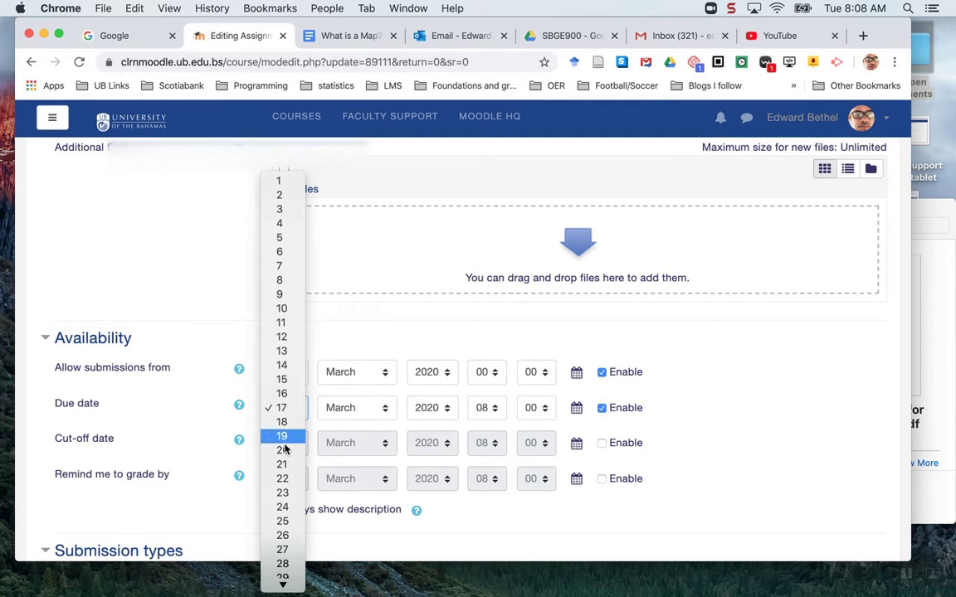
left_click(282, 521)
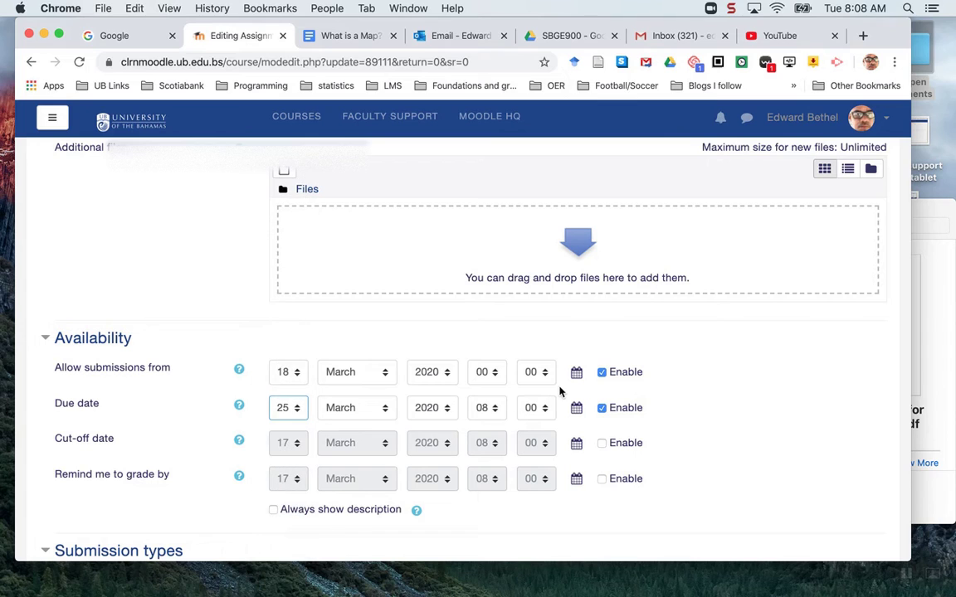
left_click(489, 408)
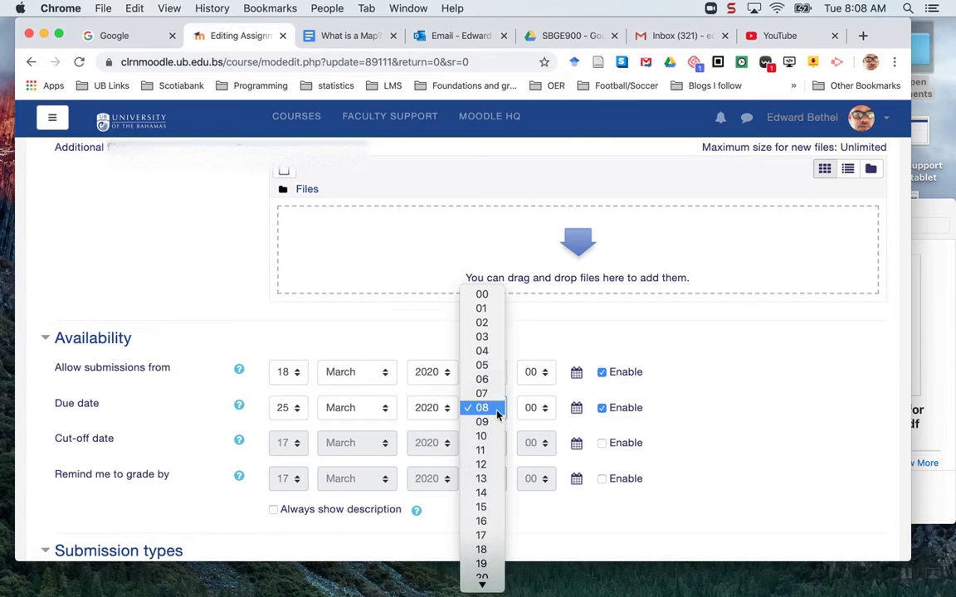
left_click(482, 296)
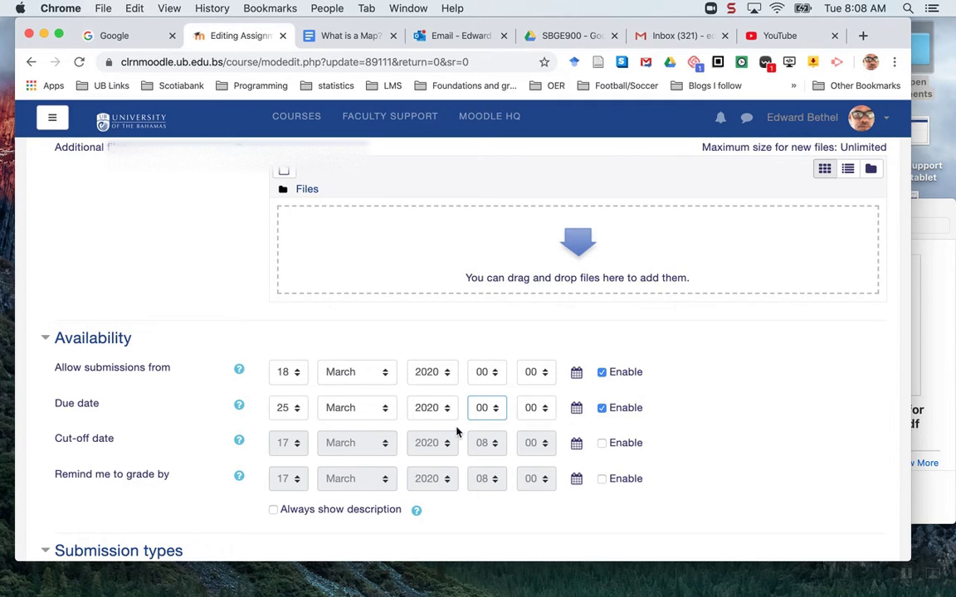
Enable the cut-off date and set it to 27 March 2020 at 00:00
left_click(602, 443)
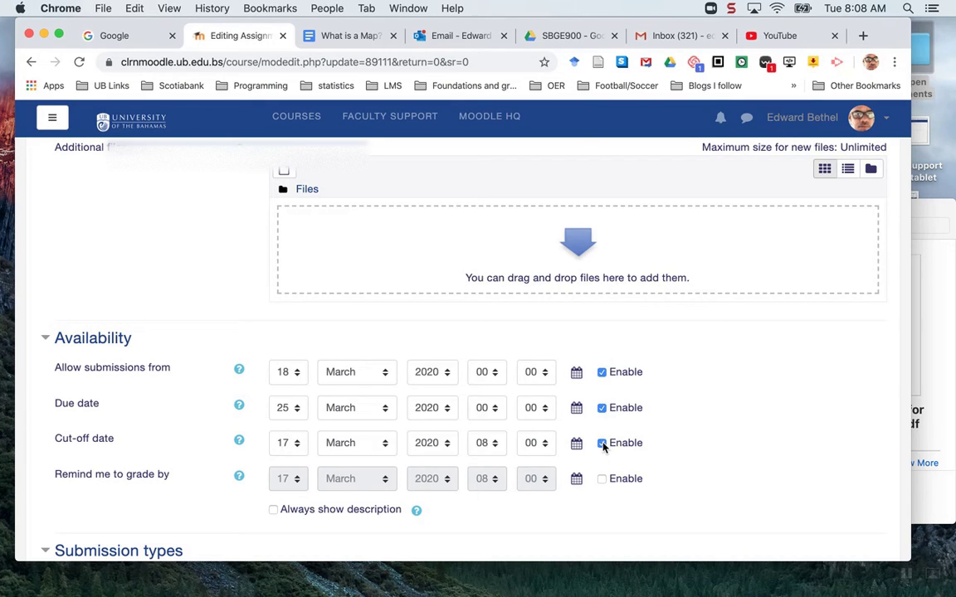
left_click(286, 445)
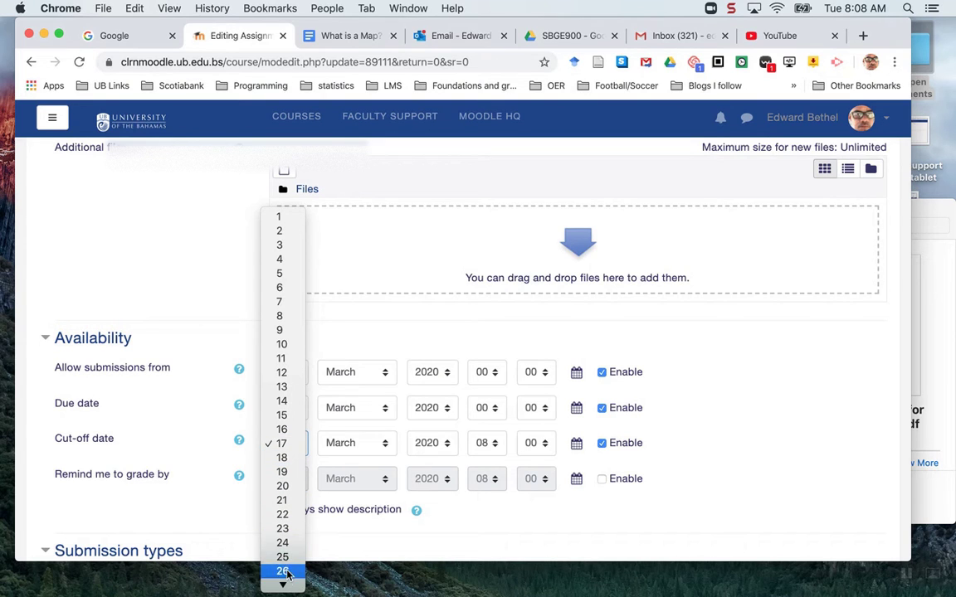
mouse_move(283, 585)
left_click(286, 528)
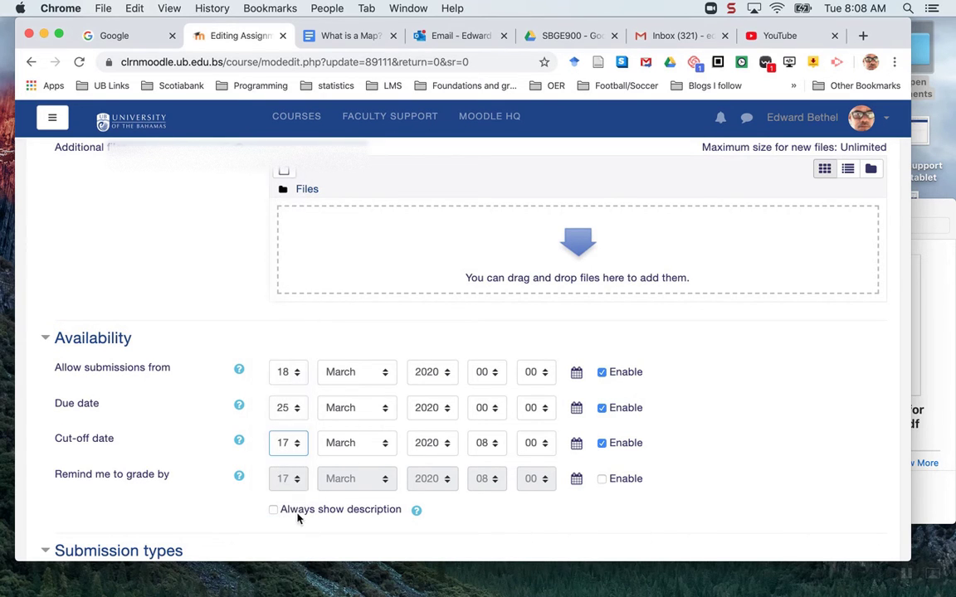
left_click(485, 442)
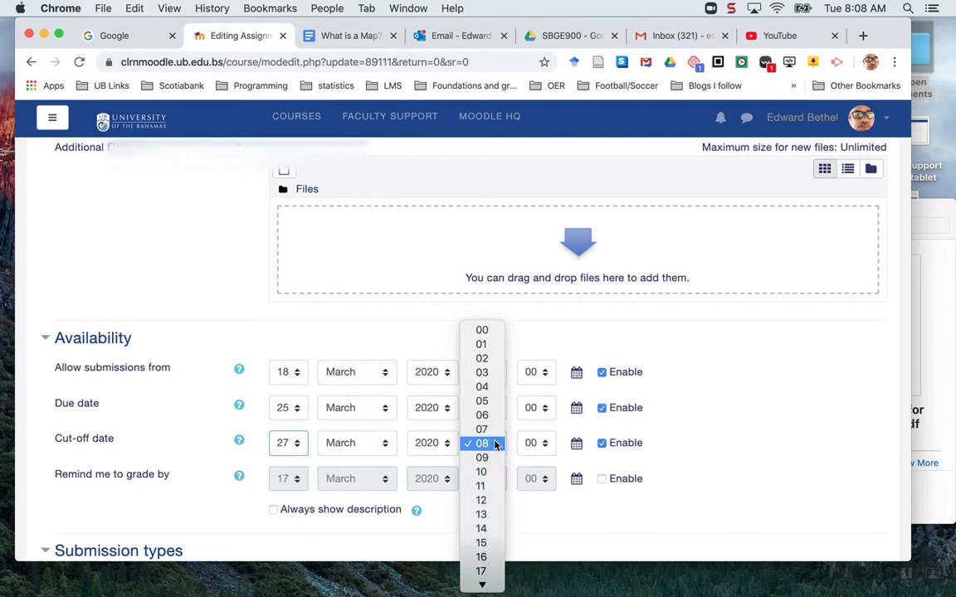
left_click(482, 331)
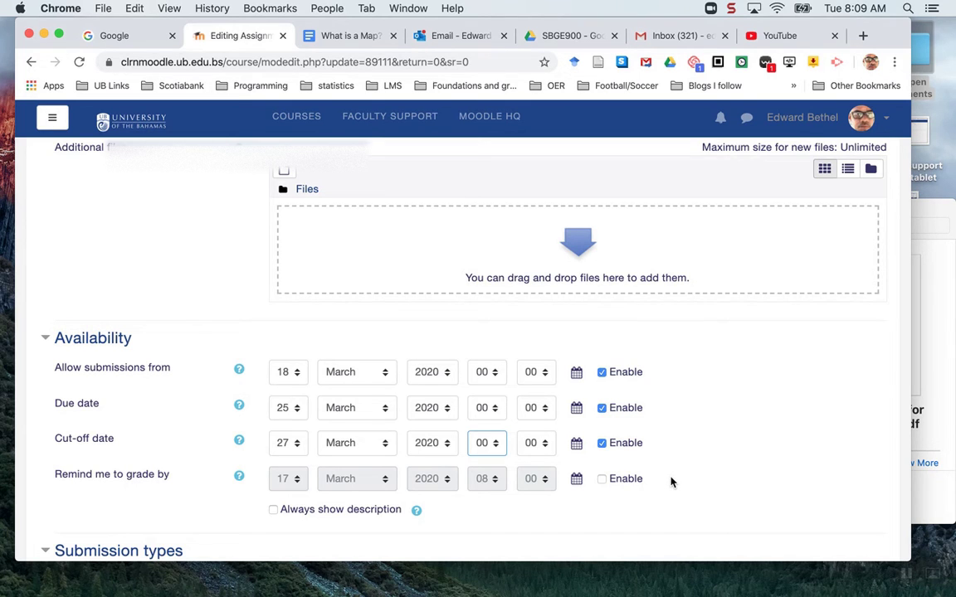
scroll(670, 481, "down", 3)
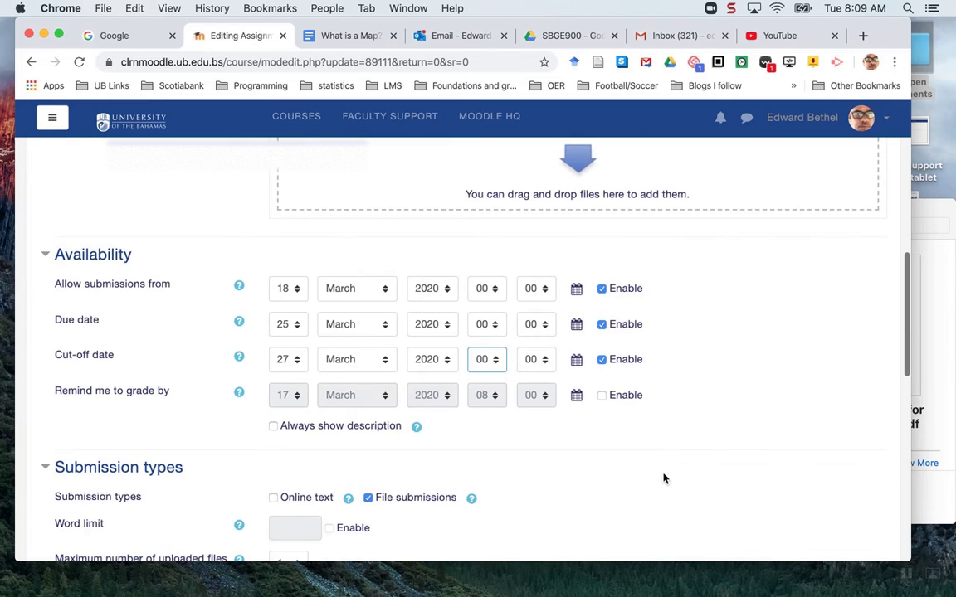
left_click(602, 398)
left_click(603, 397)
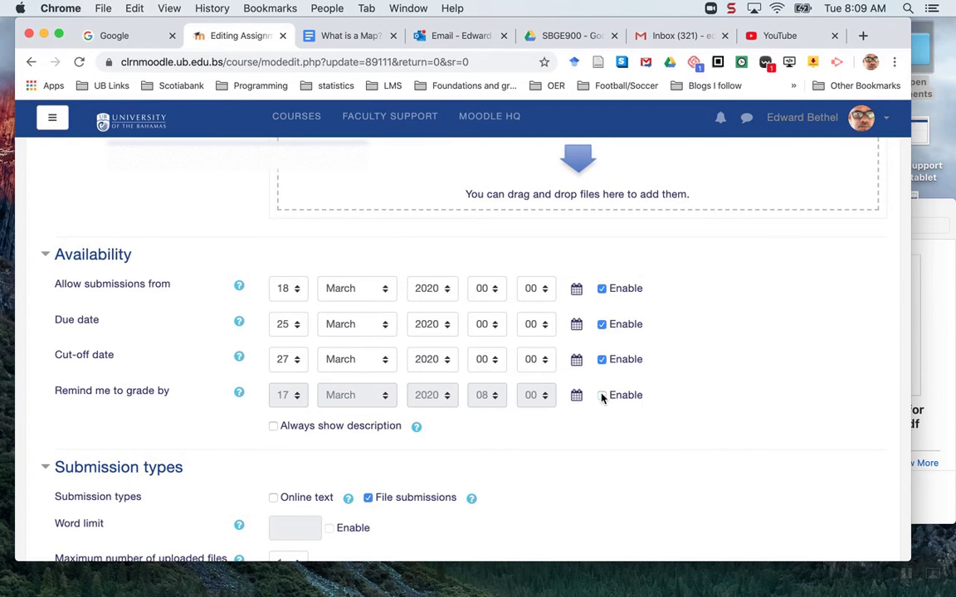
scroll(761, 420, "down", 5)
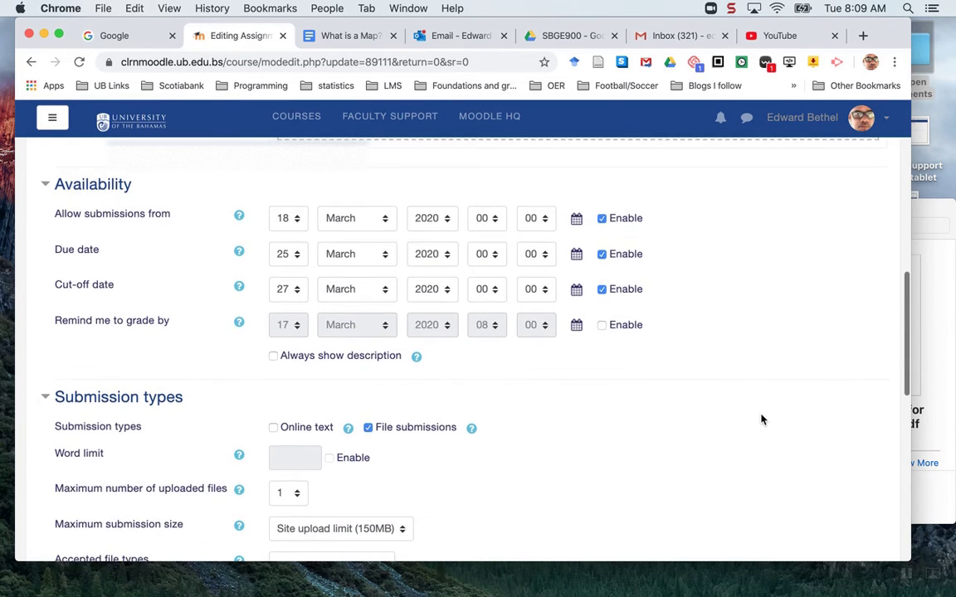
scroll(761, 420, "down", 2)
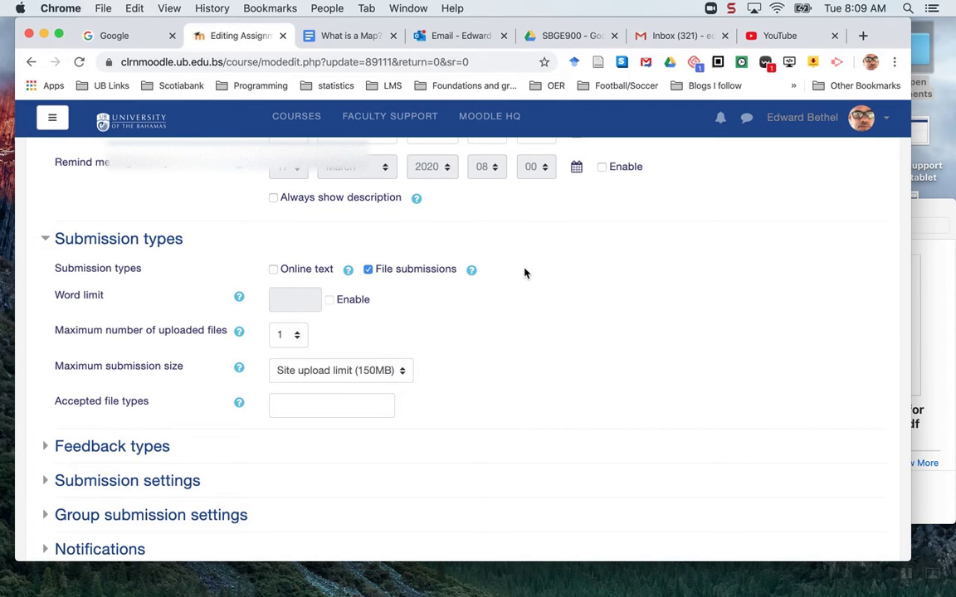
scroll(511, 362, "down", 5)
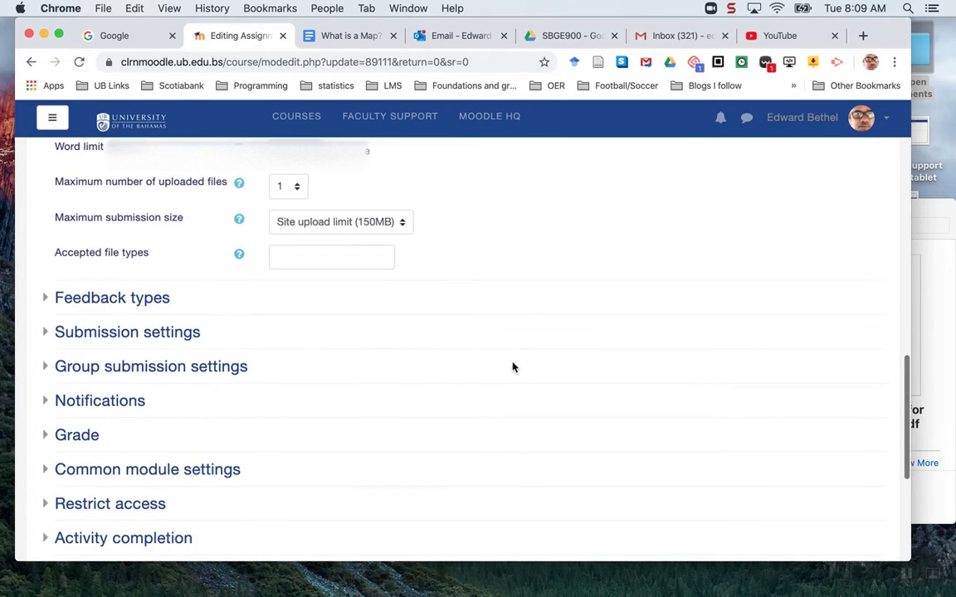
scroll(512, 367, "down", 1)
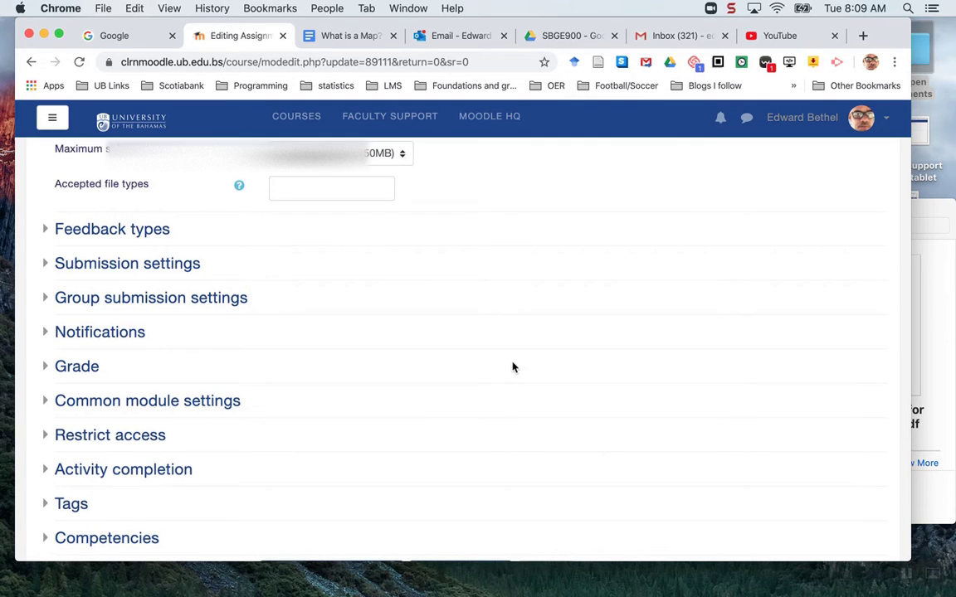
scroll(512, 367, "down", 1)
scroll(512, 368, "up", 3)
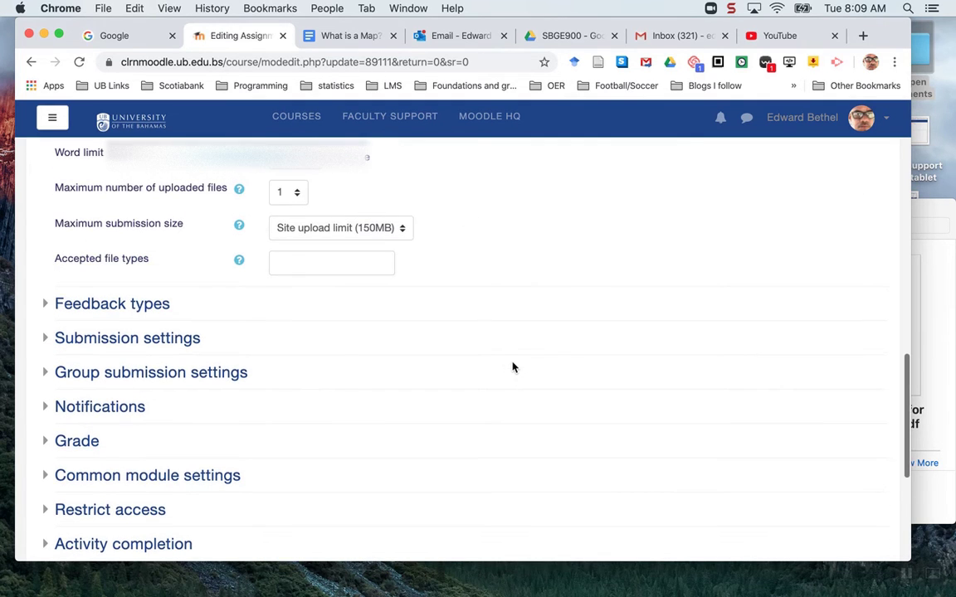
scroll(512, 367, "down", 2)
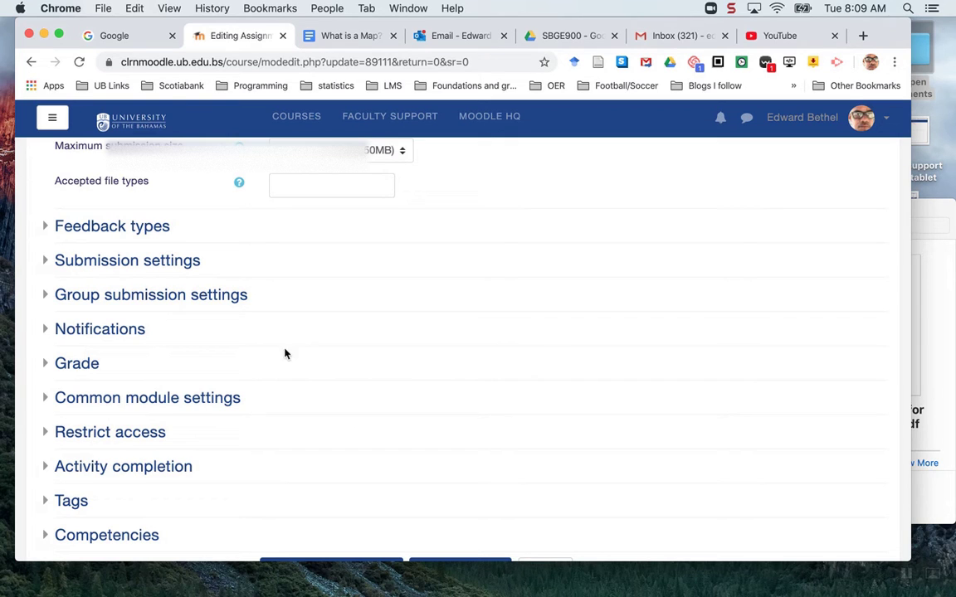
left_click(180, 261)
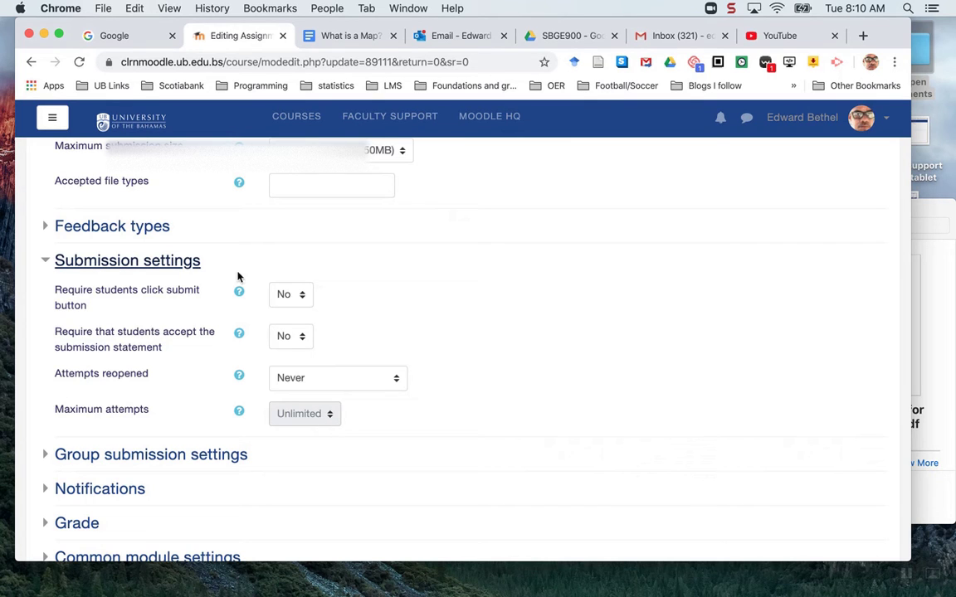
left_click(166, 261)
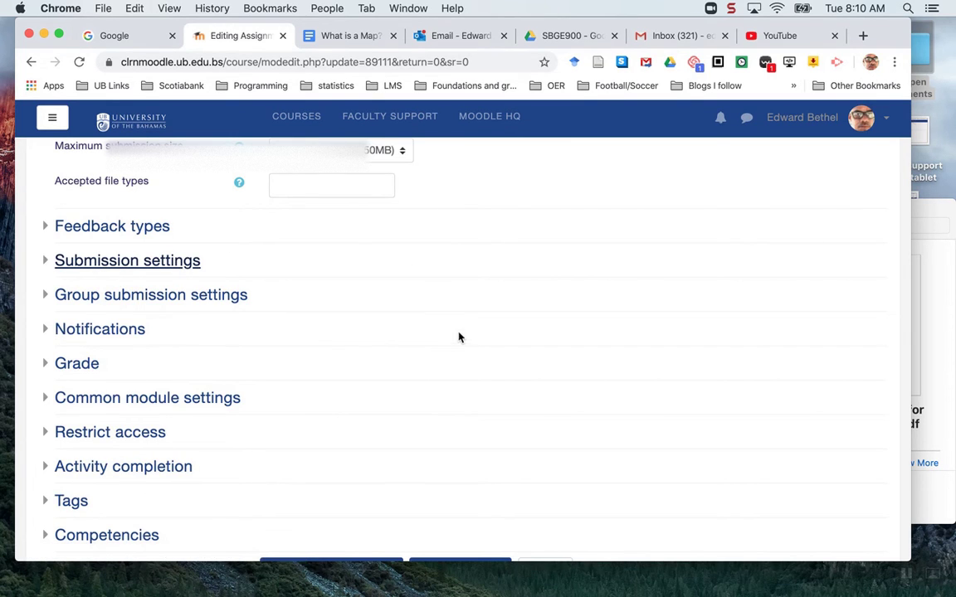
scroll(461, 340, "down", 3)
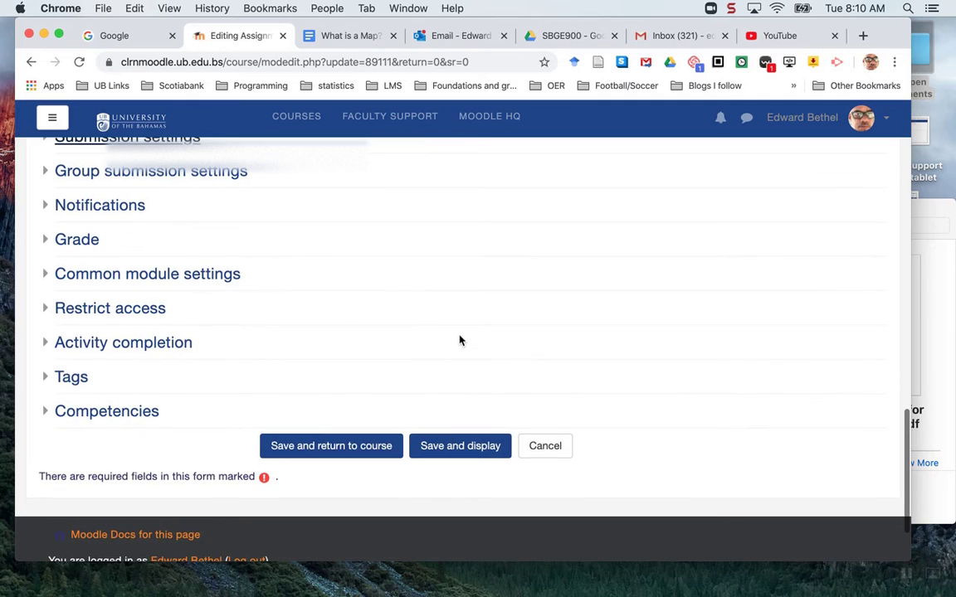
Save the assignment and locate Week 3 Assignment - What is a Map on the course page
left_click(324, 448)
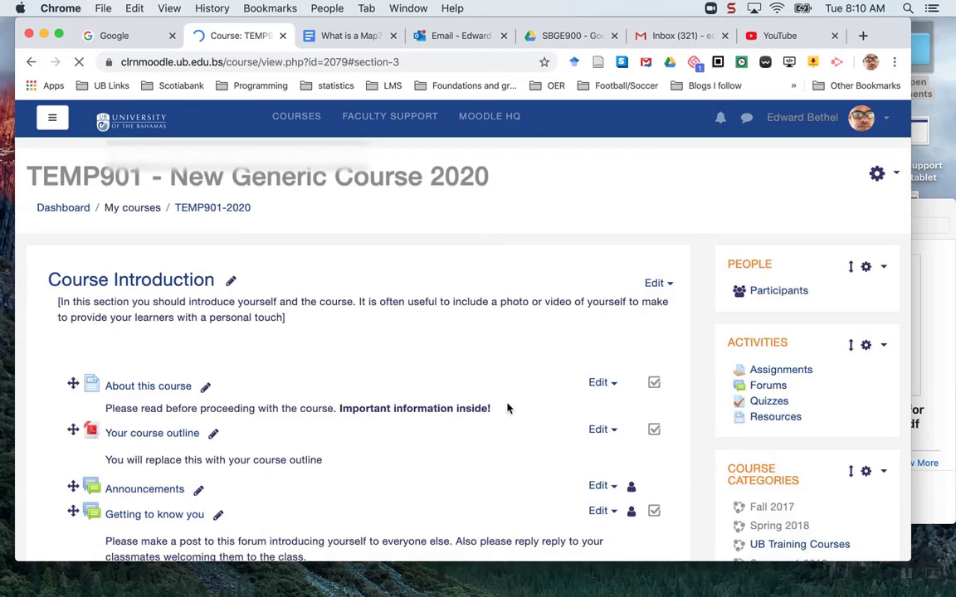
scroll(508, 407, "down", 20)
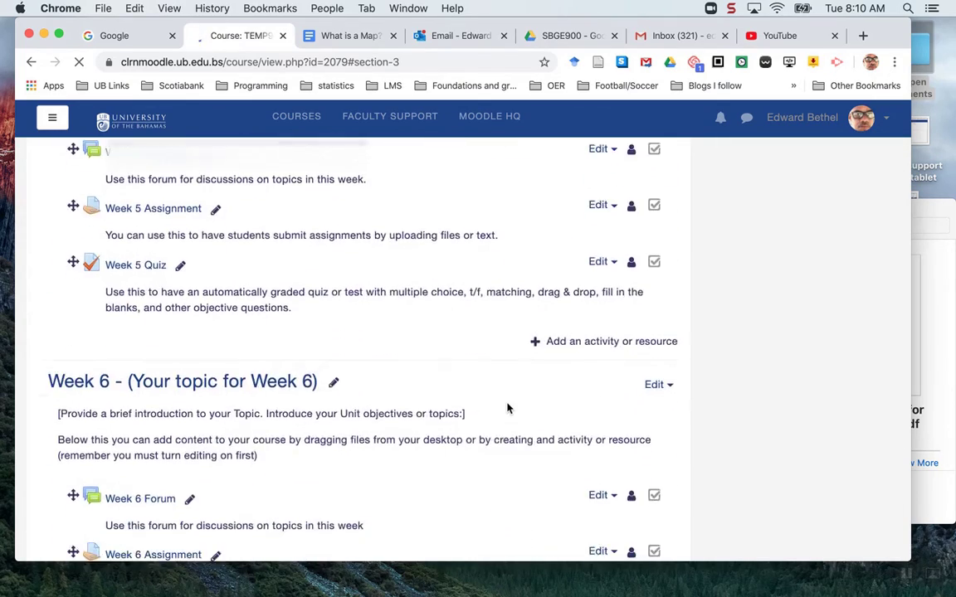
scroll(507, 408, "down", 10)
scroll(507, 407, "up", 15)
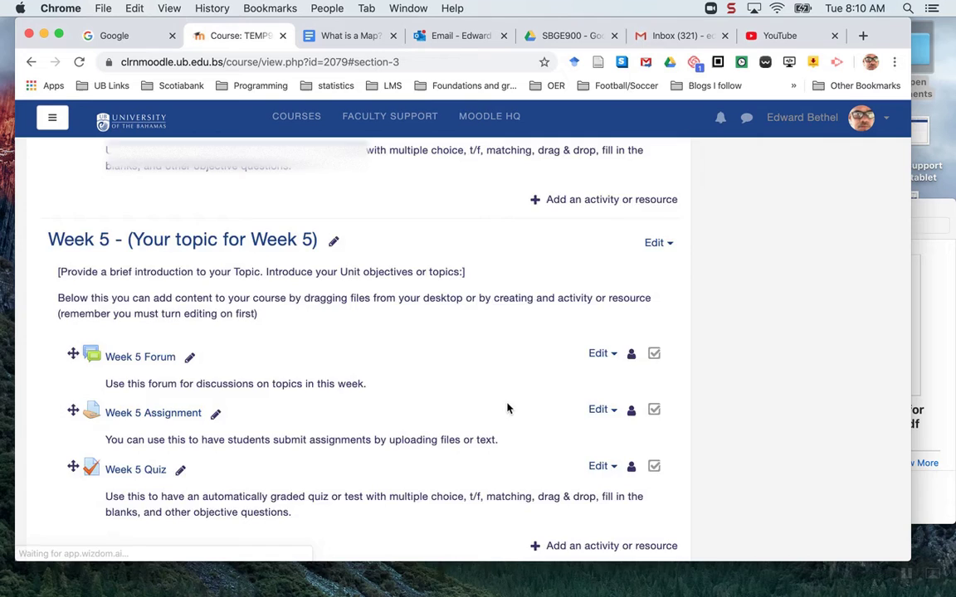
scroll(508, 407, "up", 8)
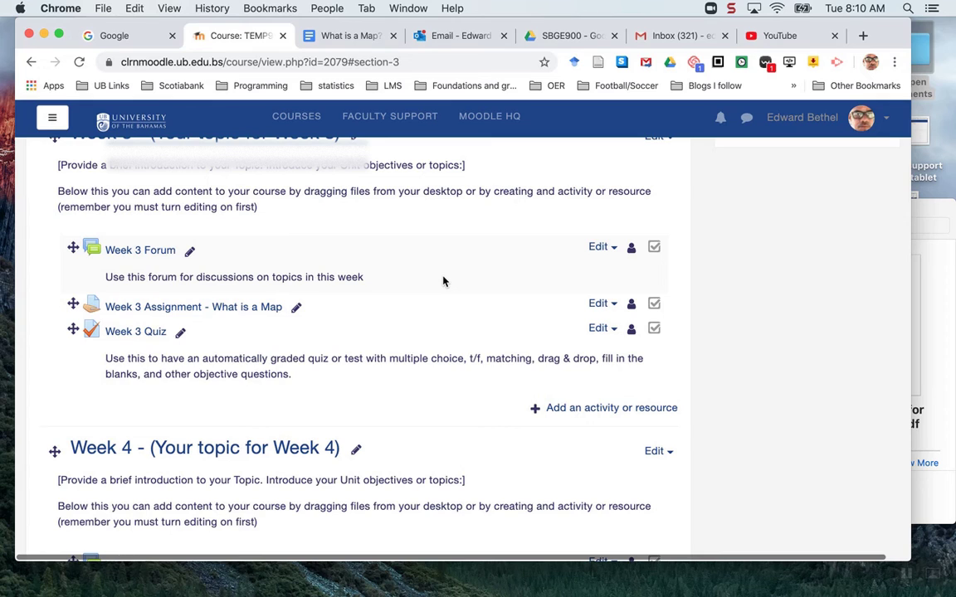
left_click(241, 308)
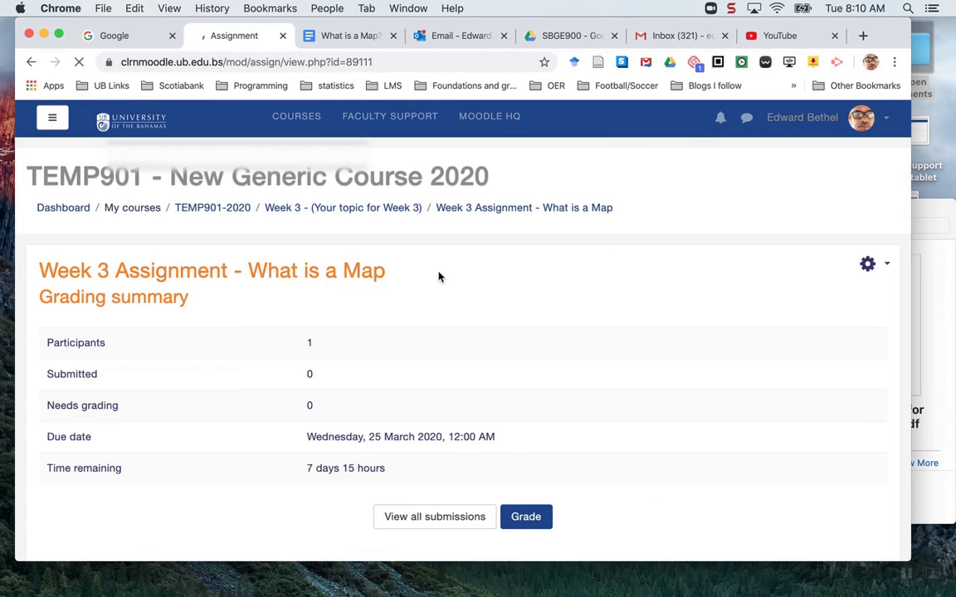
scroll(534, 312, "down", 4)
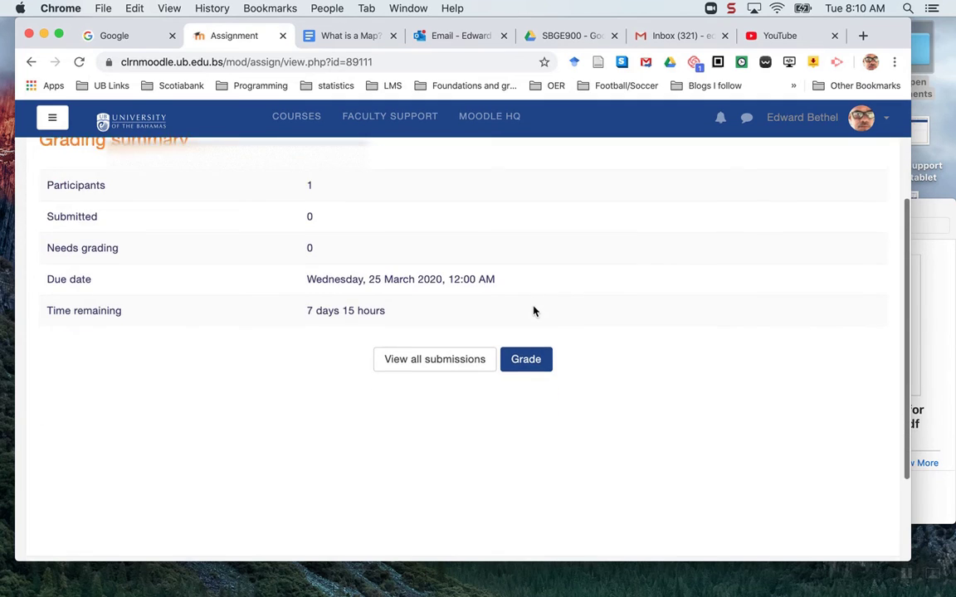
scroll(534, 311, "up", 3)
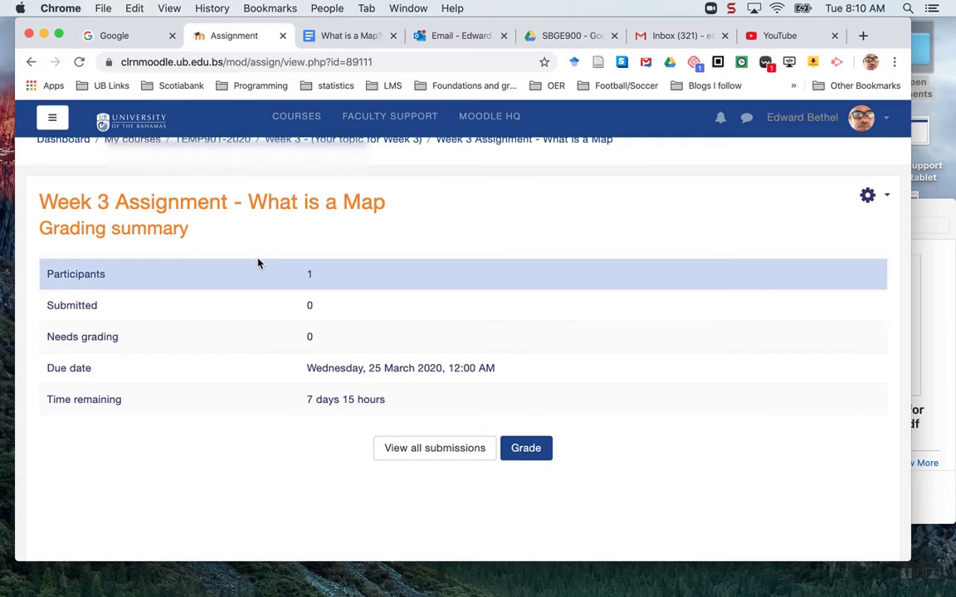
scroll(448, 235, "up", 2)
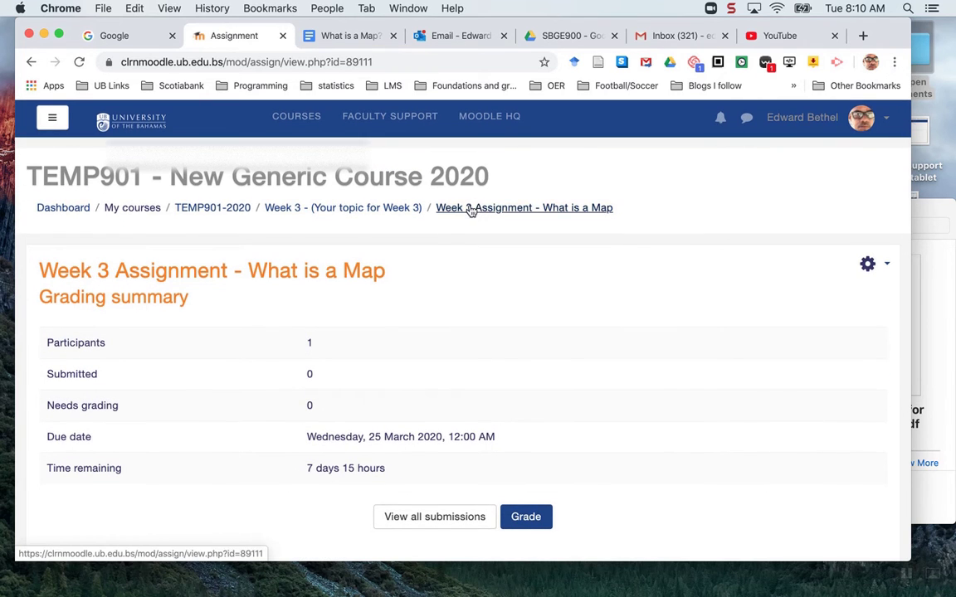
left_click(369, 208)
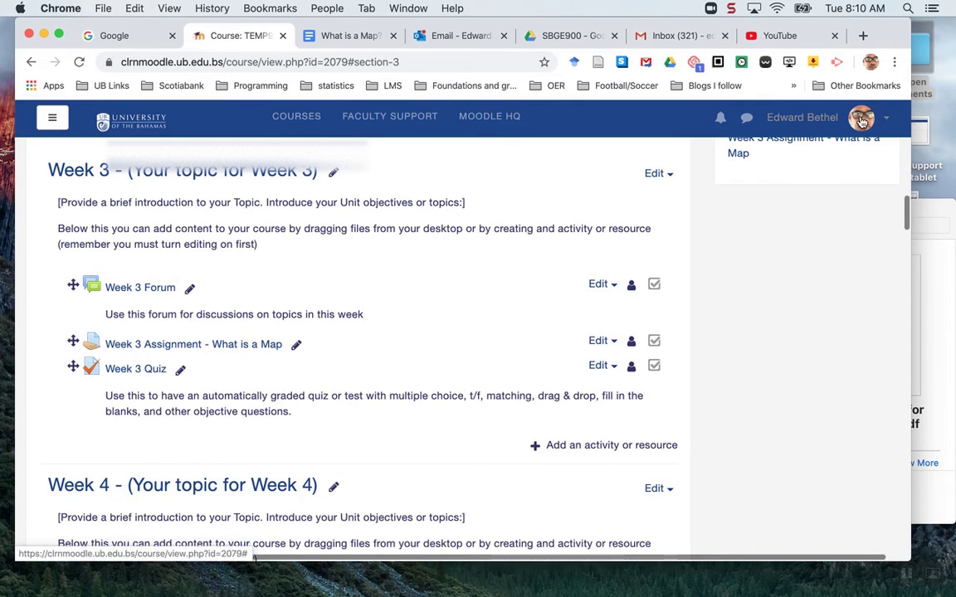
Switch the course view to the Student role
left_click(824, 123)
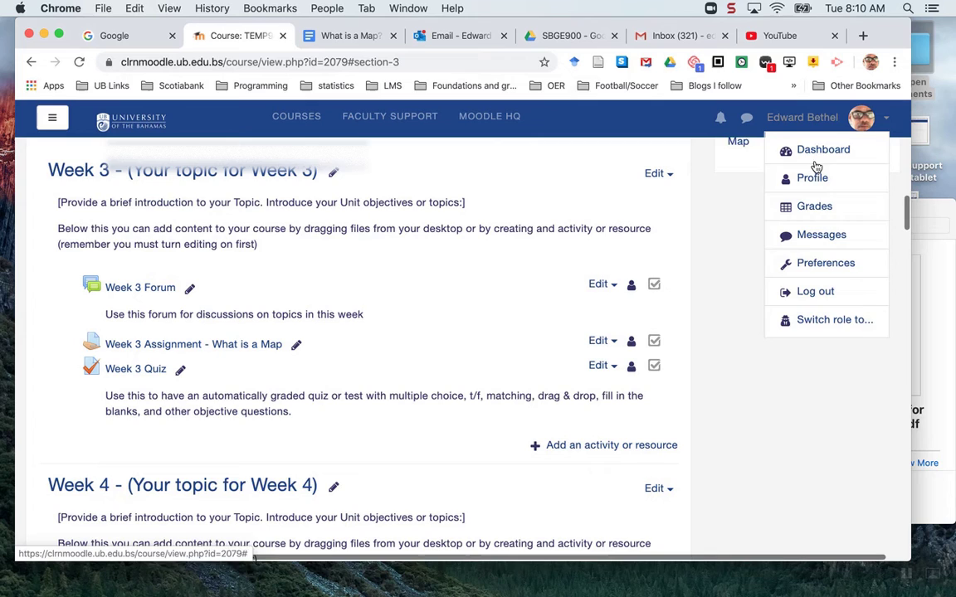
left_click(818, 322)
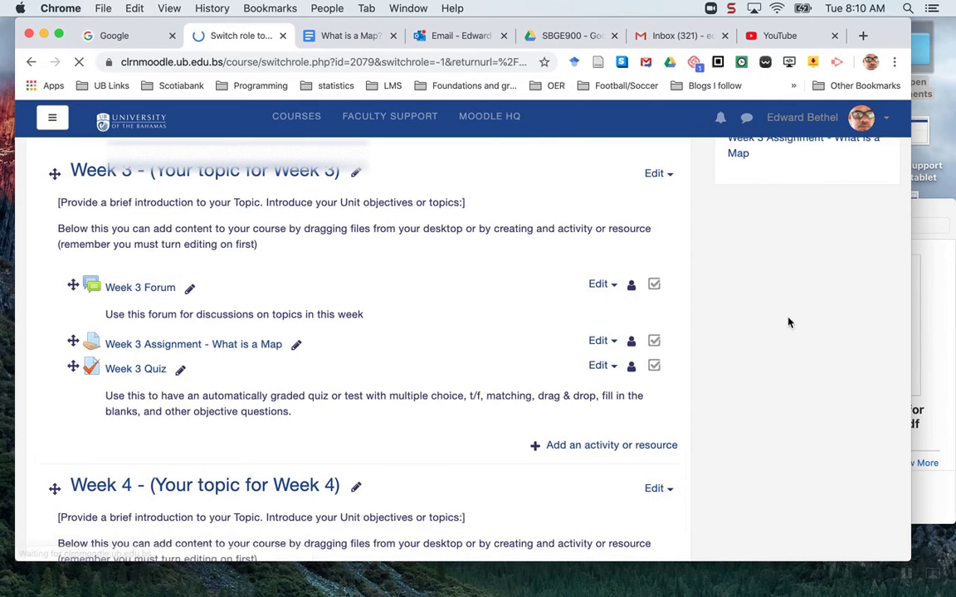
left_click(100, 512)
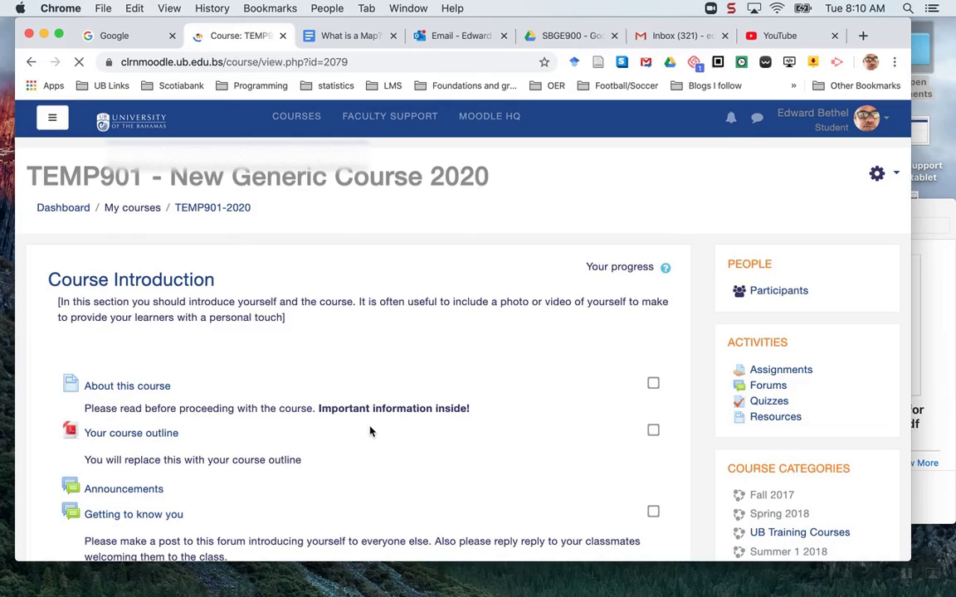
scroll(370, 431, "down", 10)
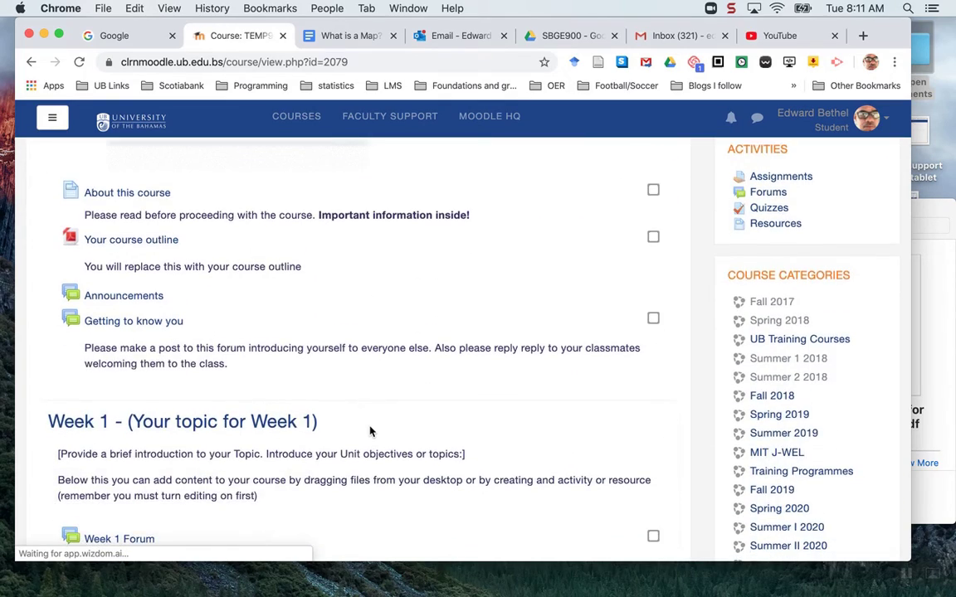
scroll(370, 427, "down", 11)
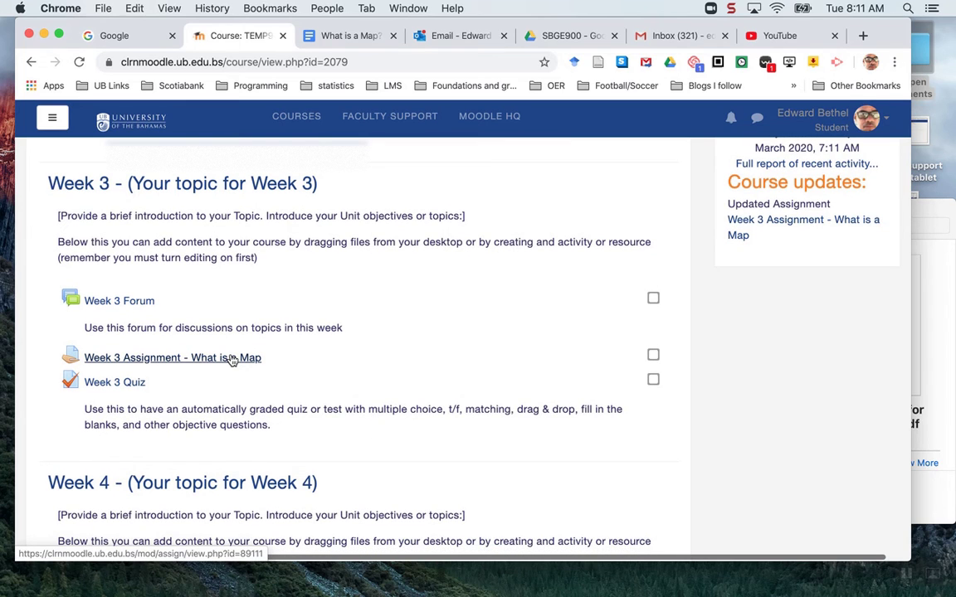
Open What is a Map as a student to confirm availability from 18 March 2020
left_click(233, 358)
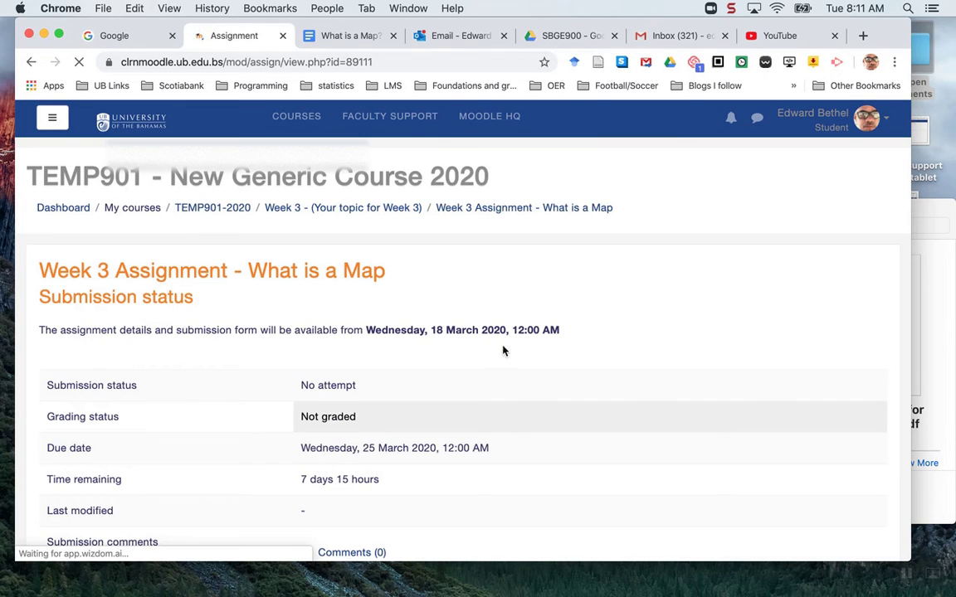
scroll(590, 370, "down", 5)
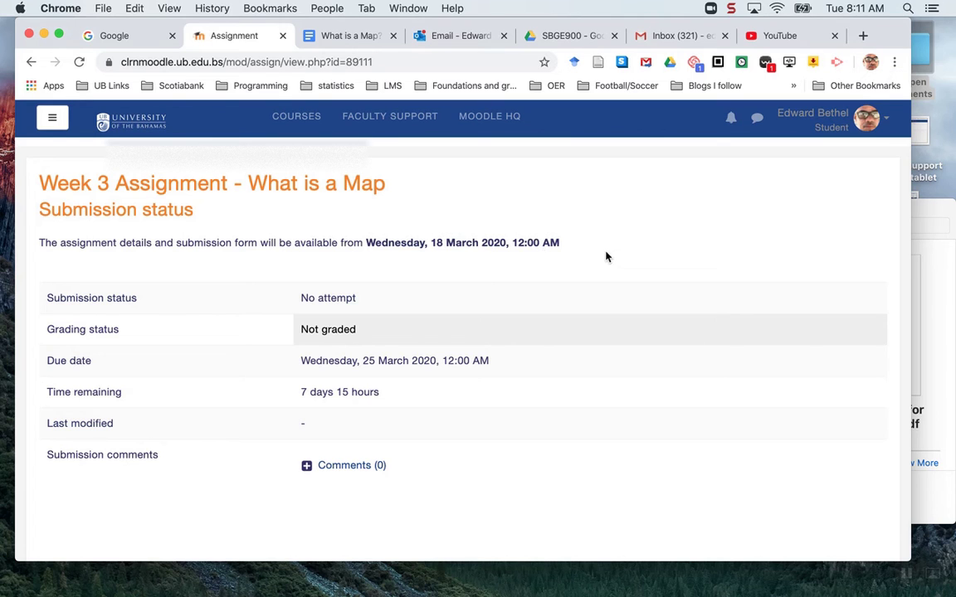
scroll(650, 252, "up", 2)
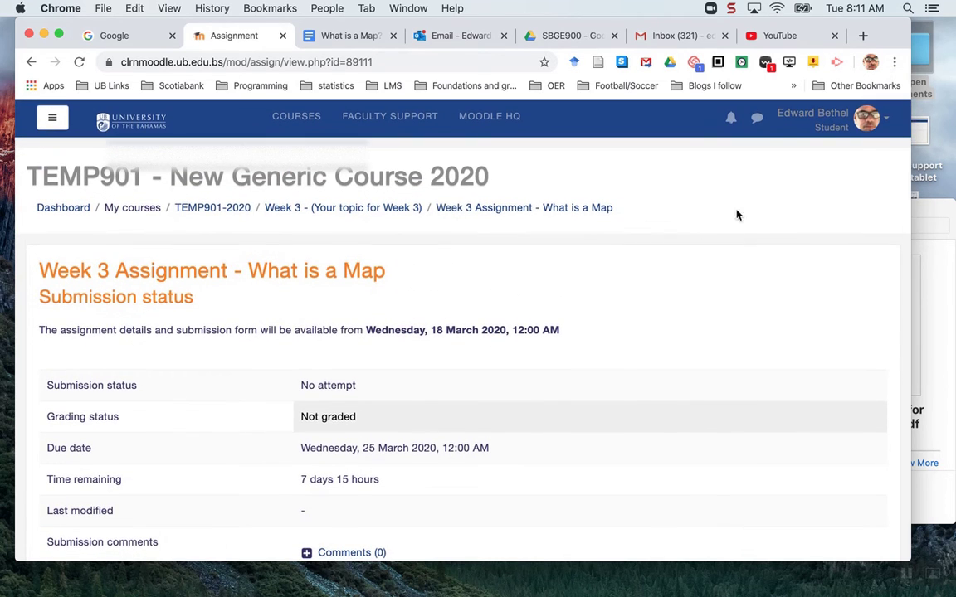
left_click(828, 122)
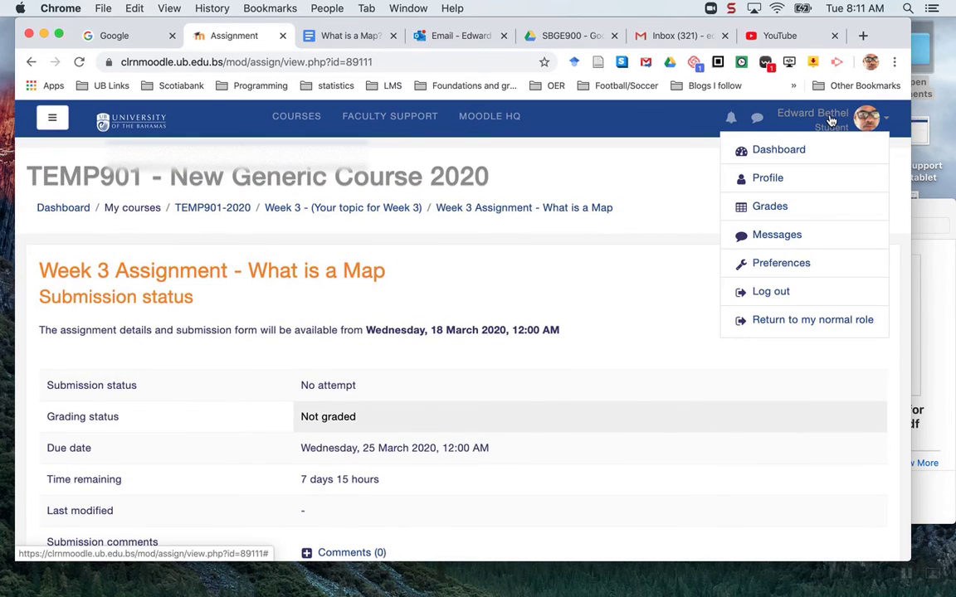
Return to the normal role and open the What is a Map assignment's settings form
left_click(774, 320)
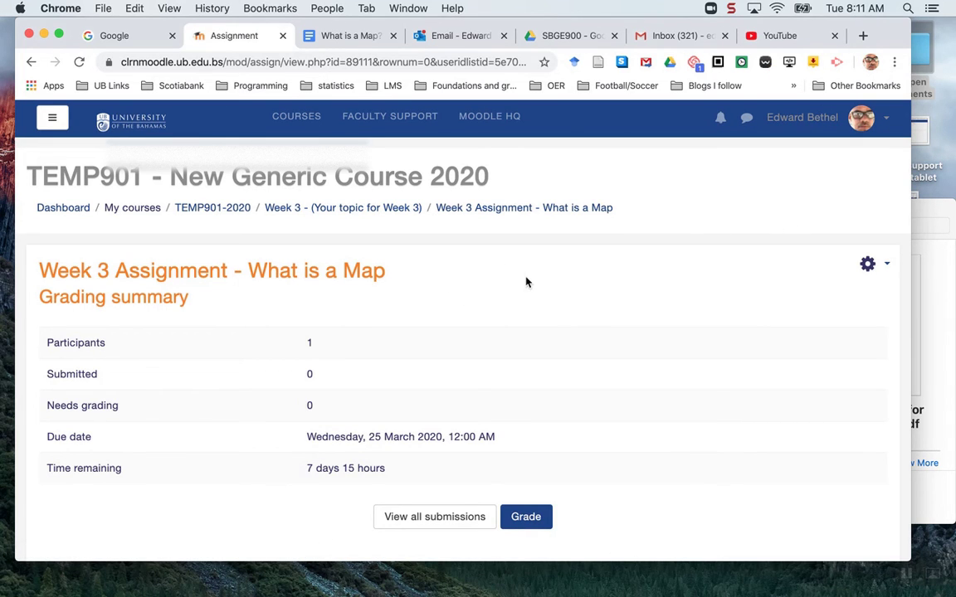
left_click(386, 209)
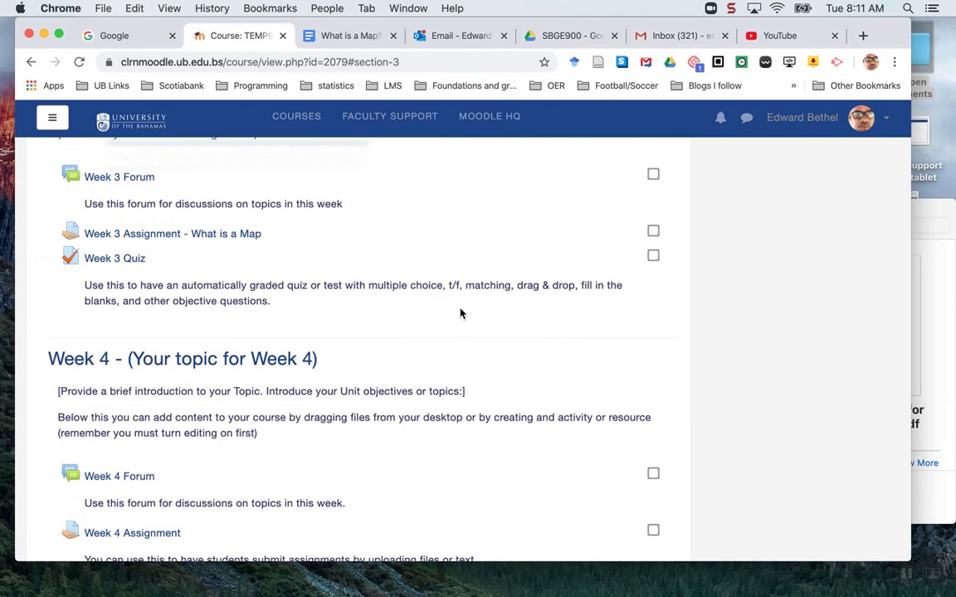
left_click(242, 235)
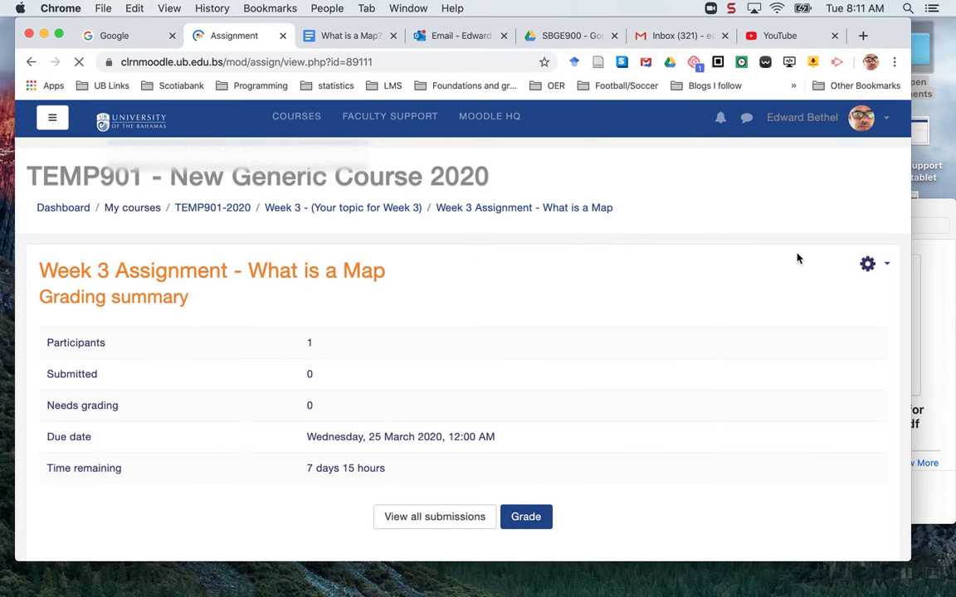
left_click(867, 264)
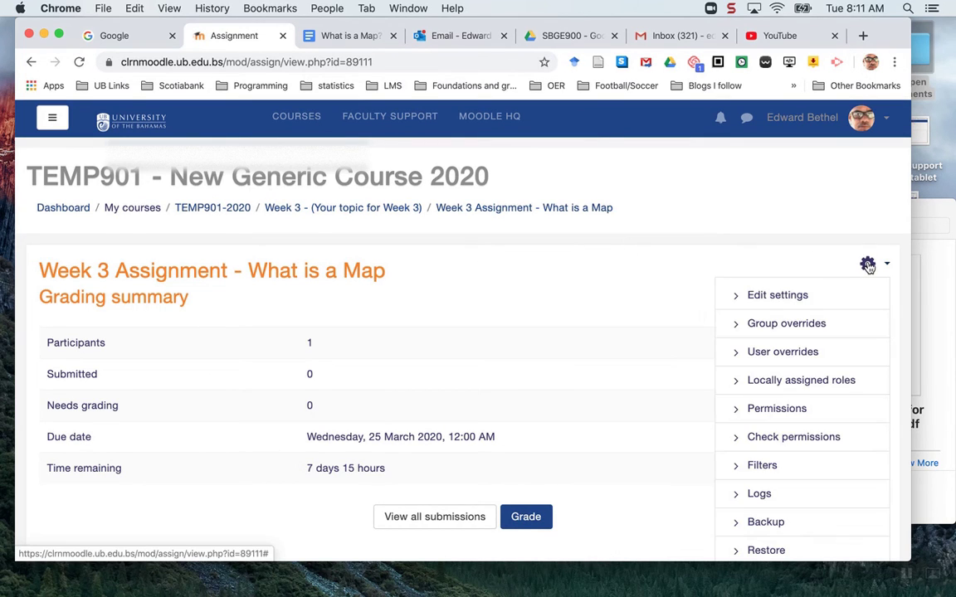
left_click(783, 297)
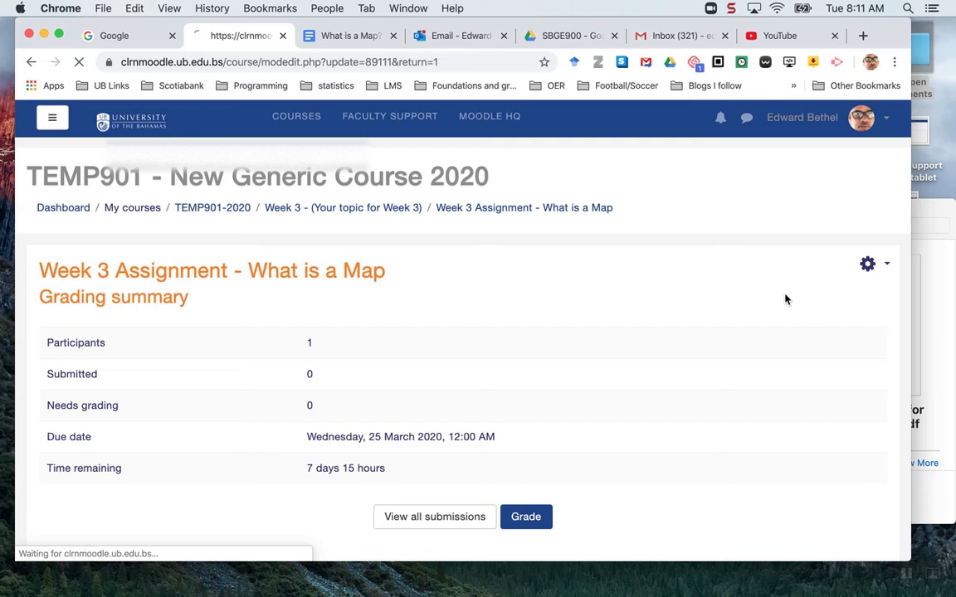
Re-save the assignment settings with the dates unchanged and return to the course
scroll(665, 334, "down", 5)
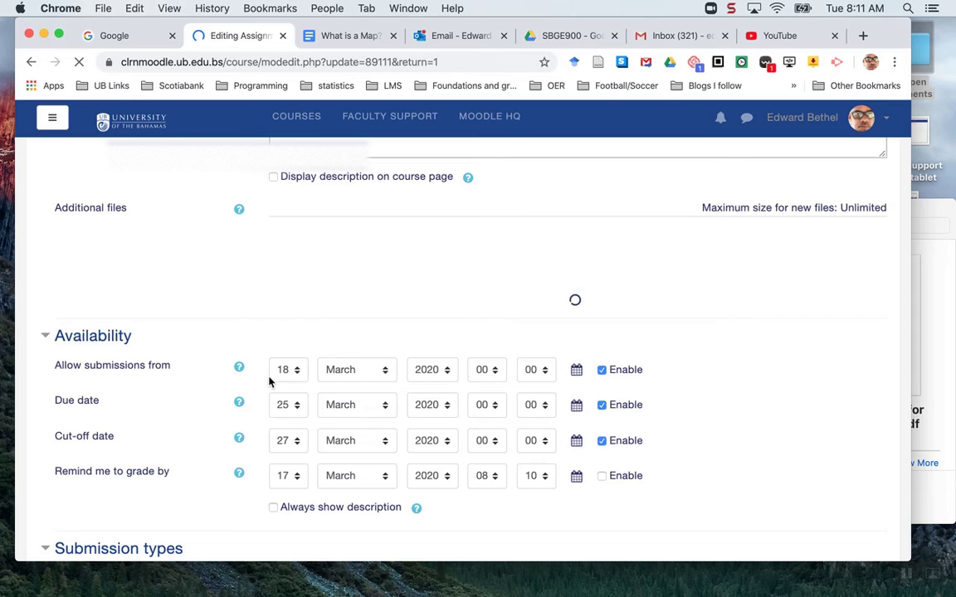
left_click(284, 374)
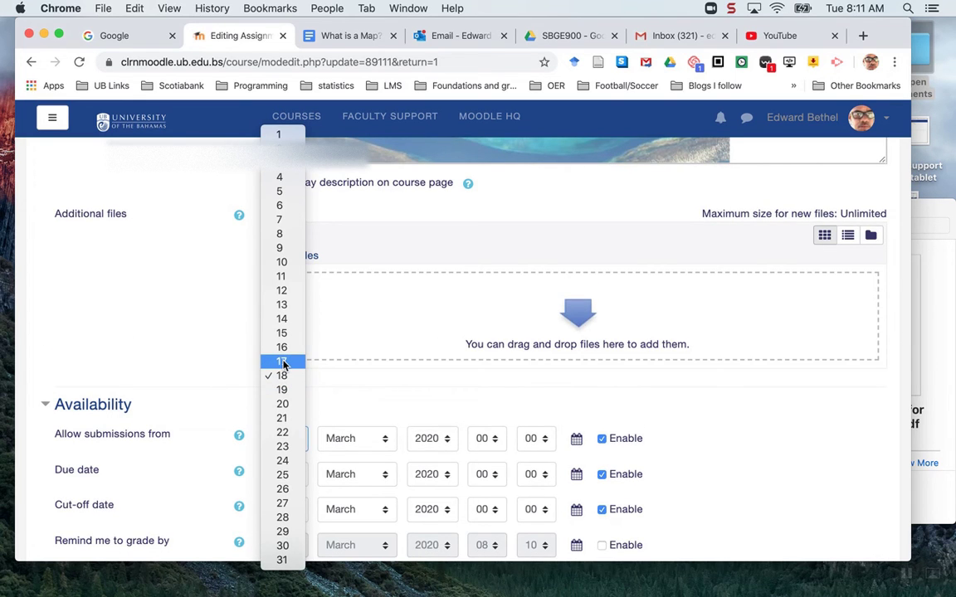
key("Escape")
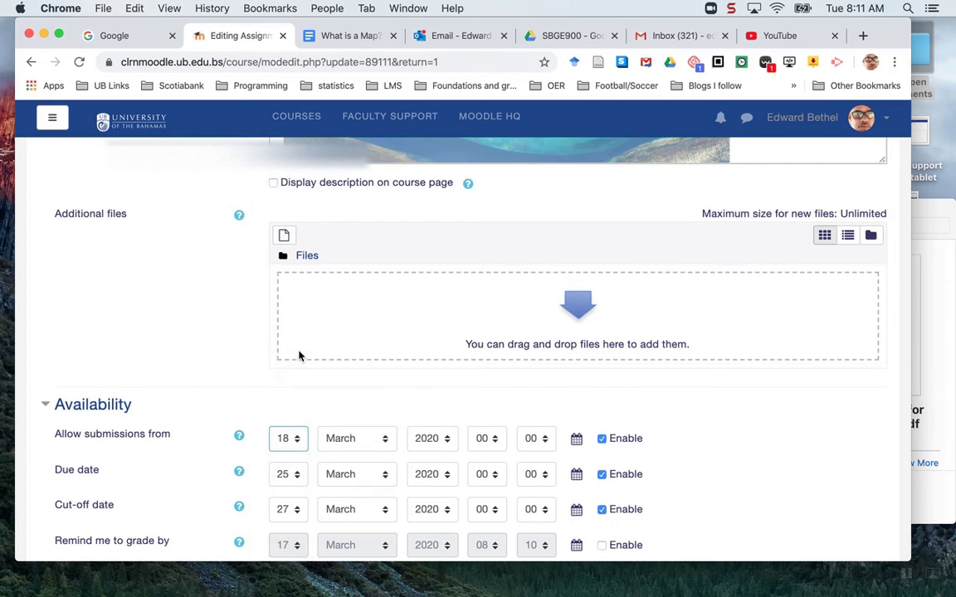
scroll(759, 441, "down", 10)
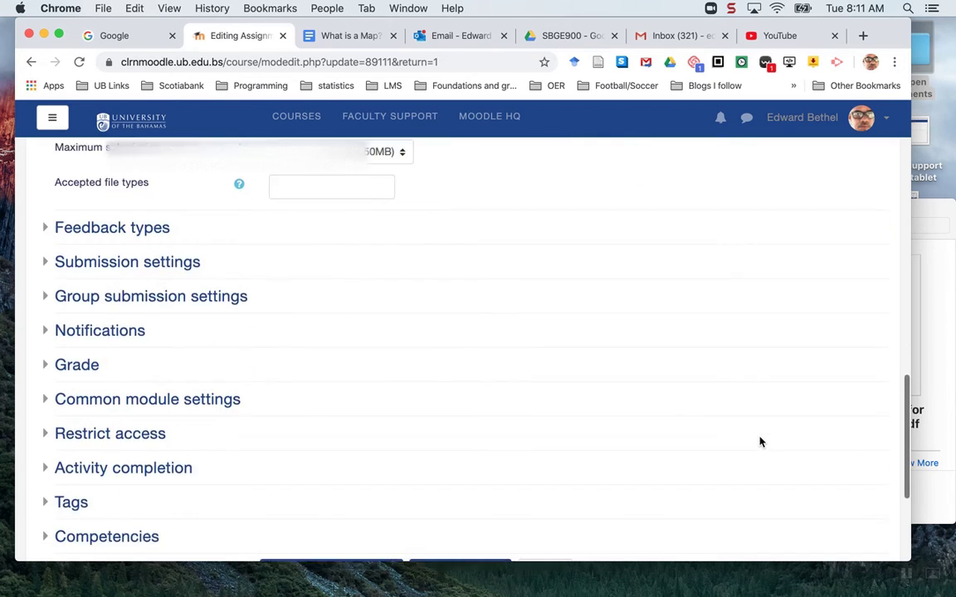
scroll(759, 442, "down", 3)
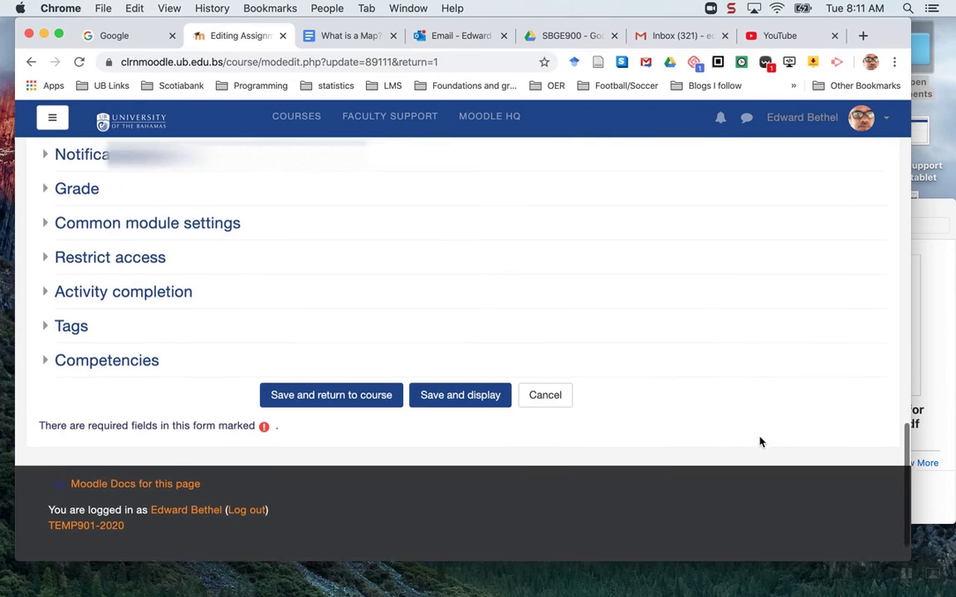
left_click(331, 394)
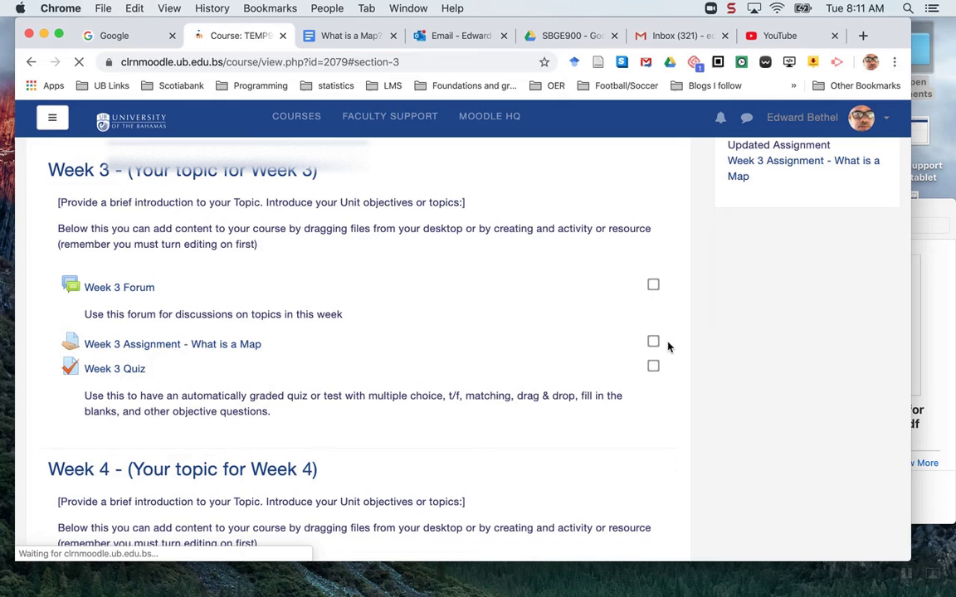
Switch the course view to the Student role again
scroll(769, 277, "up", 10)
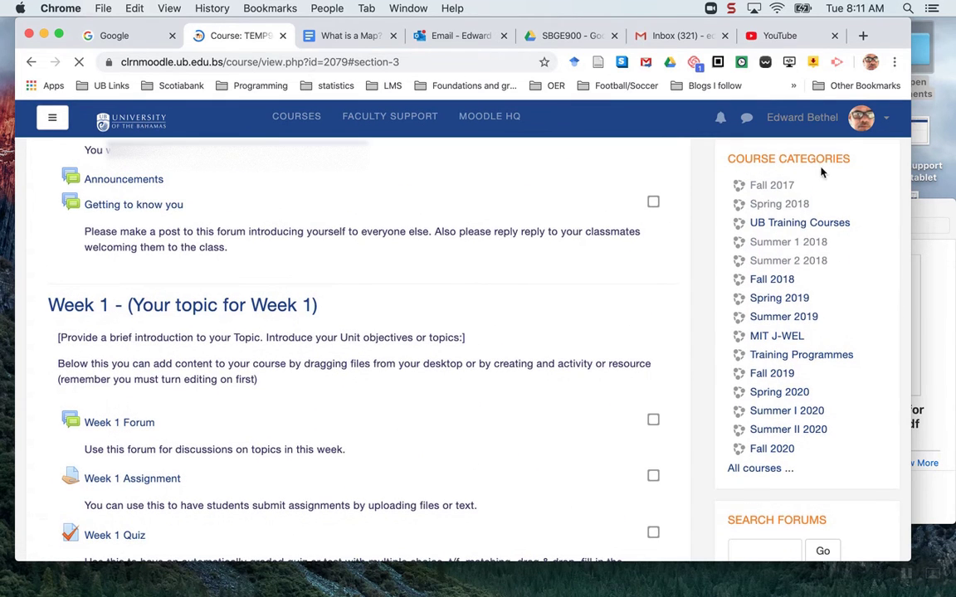
left_click(863, 117)
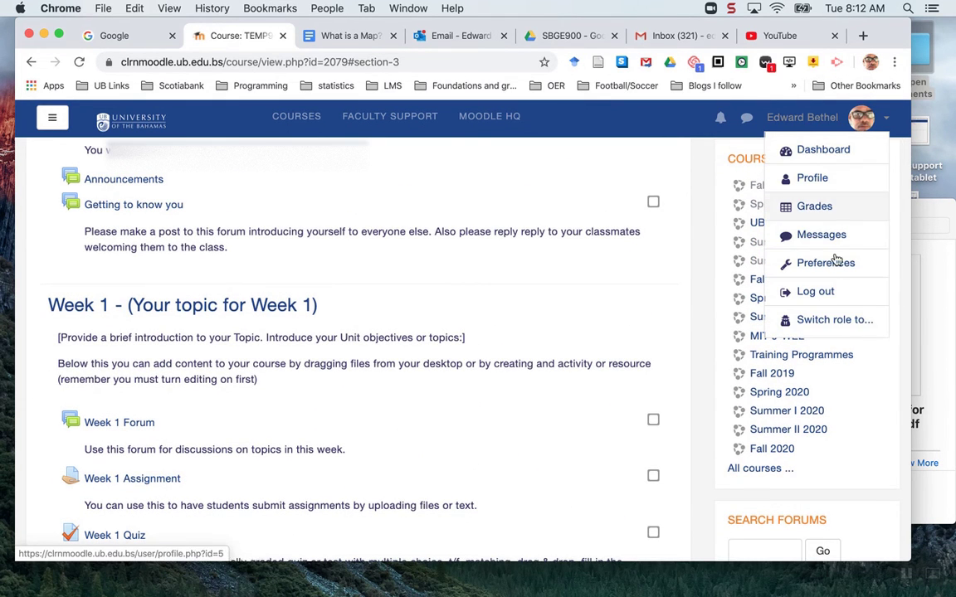
left_click(839, 320)
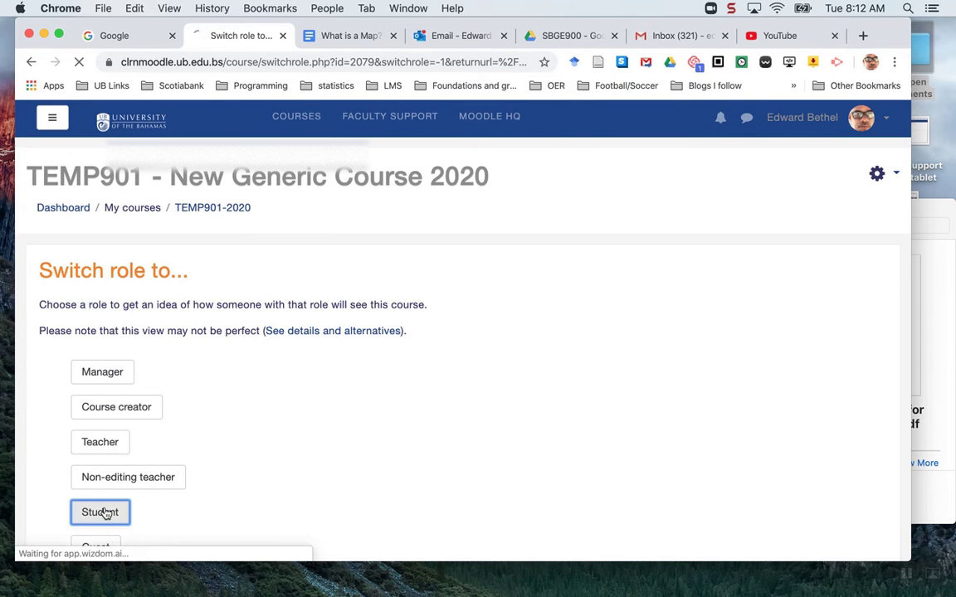
scroll(555, 378, "down", 10)
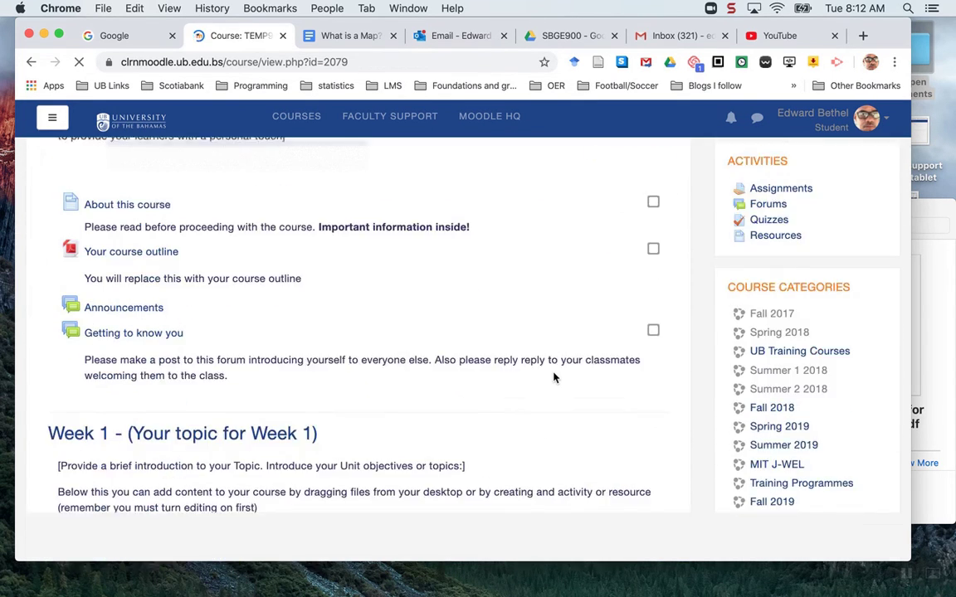
scroll(555, 378, "down", 10)
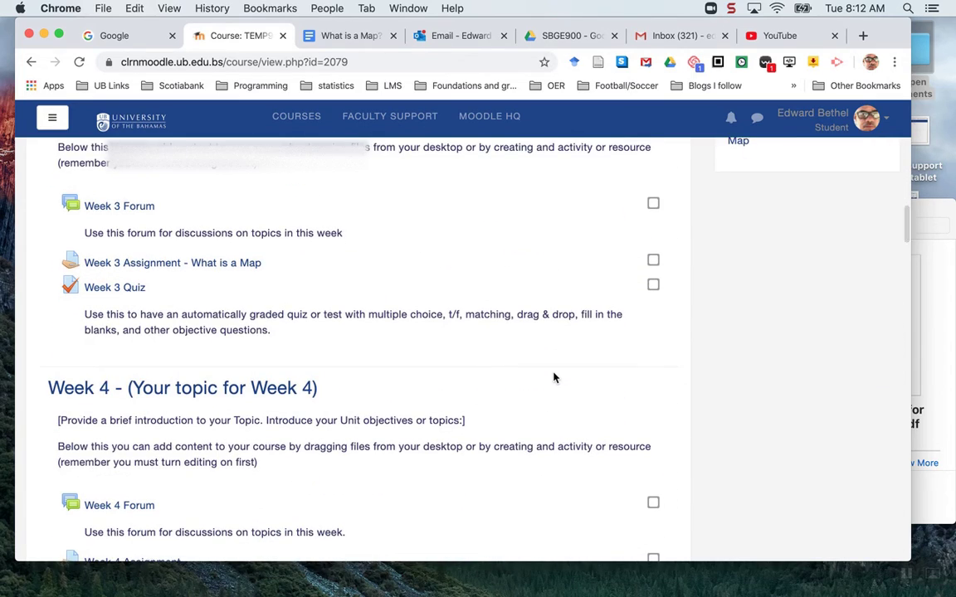
Open What is a Map and check its submission status: No attempt, 7 days remaining
left_click(189, 264)
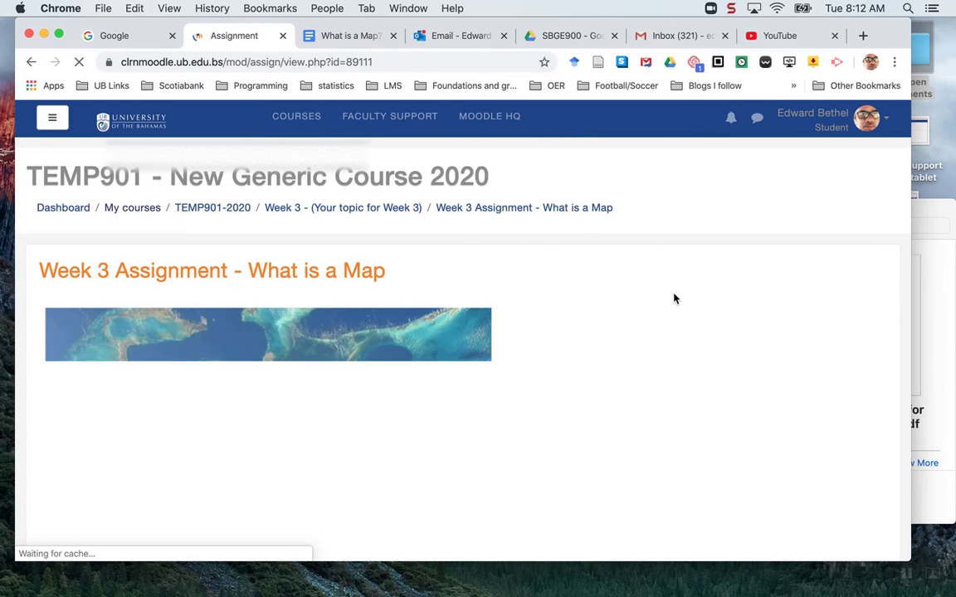
scroll(674, 298, "down", 3)
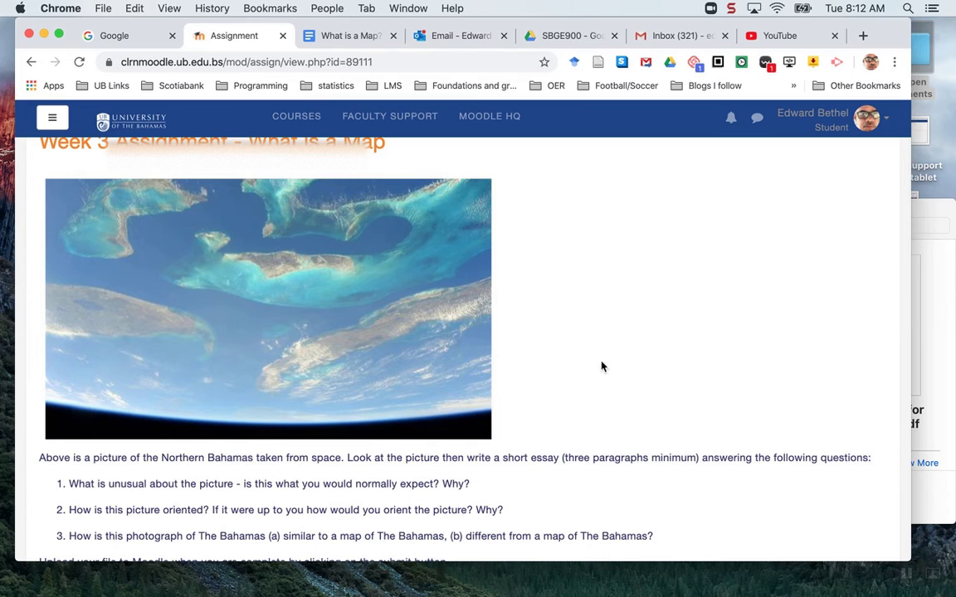
scroll(588, 396, "down", 2)
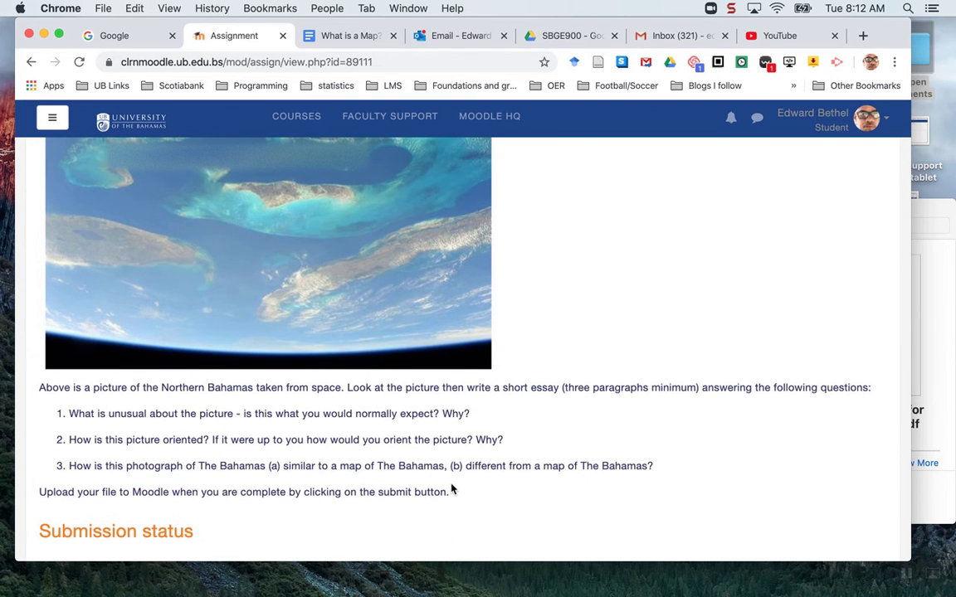
scroll(452, 489, "down", 5)
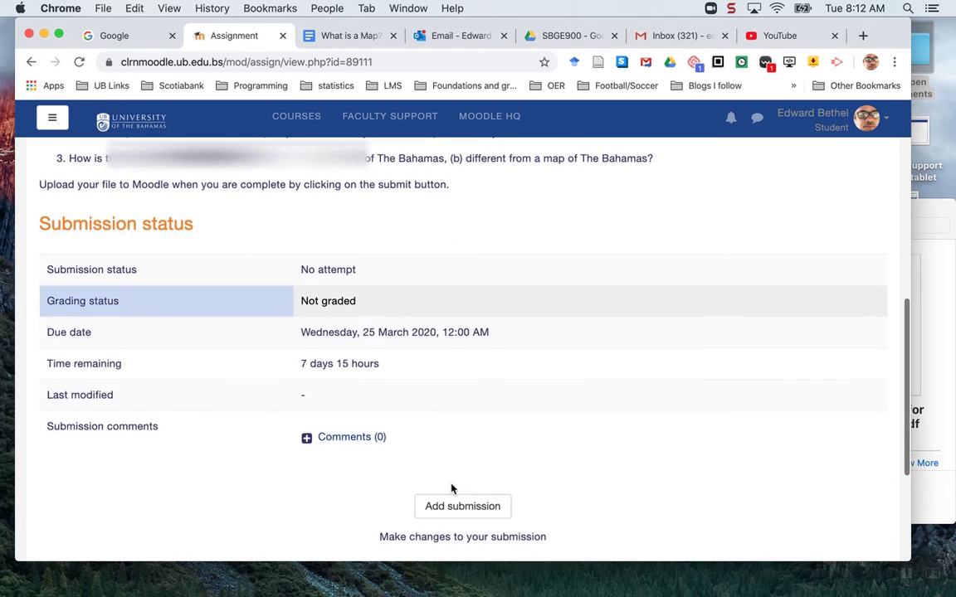
scroll(452, 489, "down", 1)
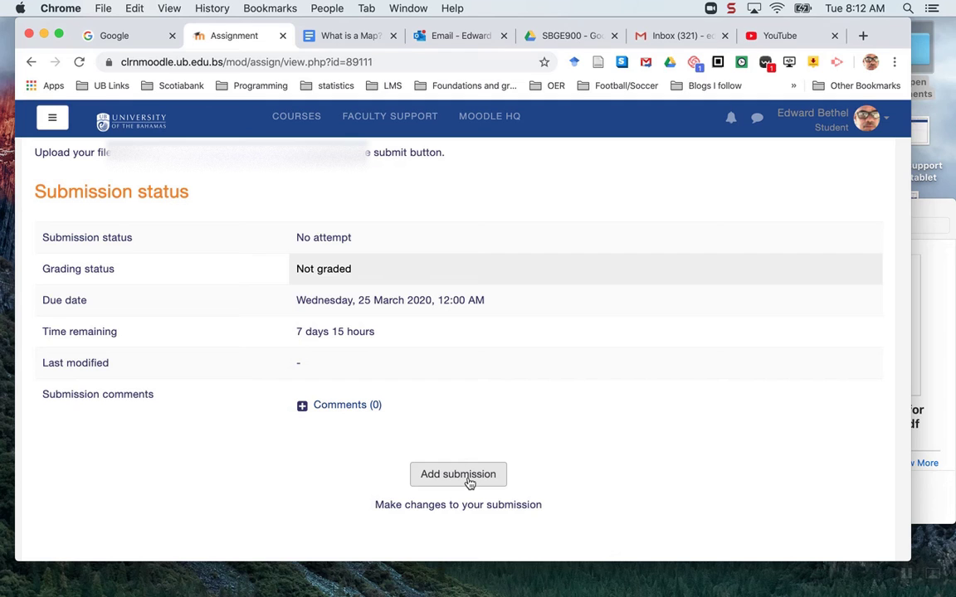
left_click(467, 477)
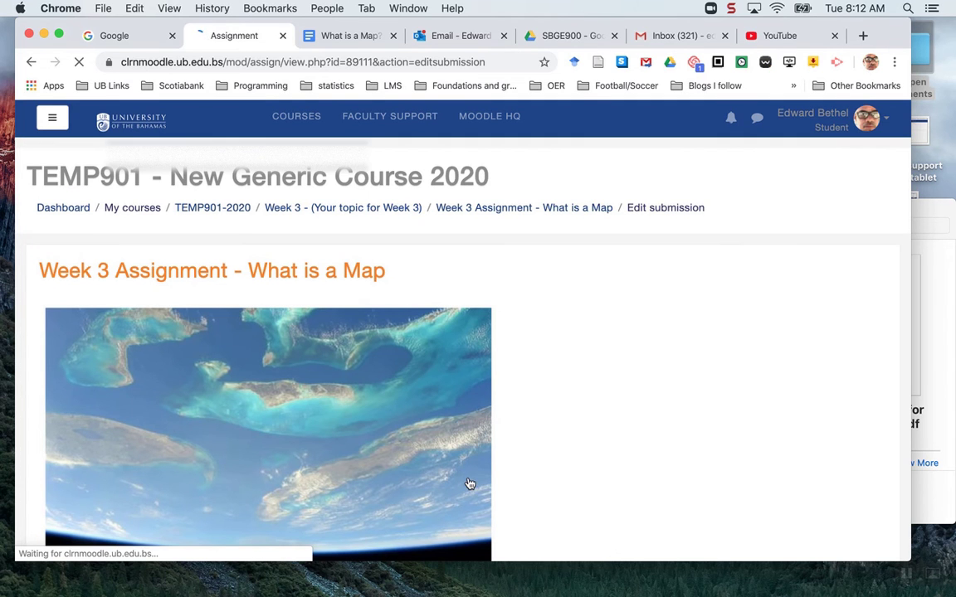
scroll(577, 385, "down", 10)
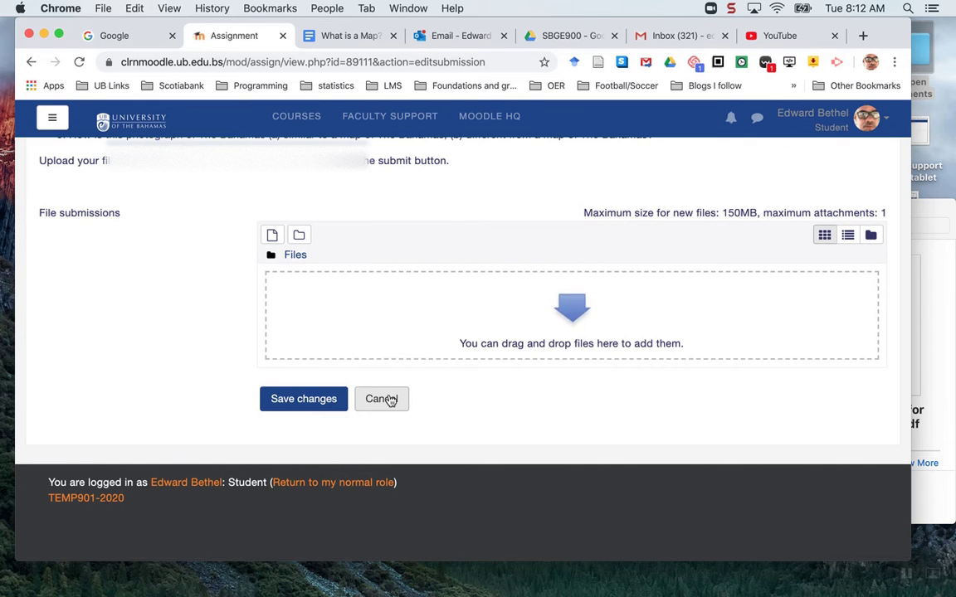
left_click(390, 401)
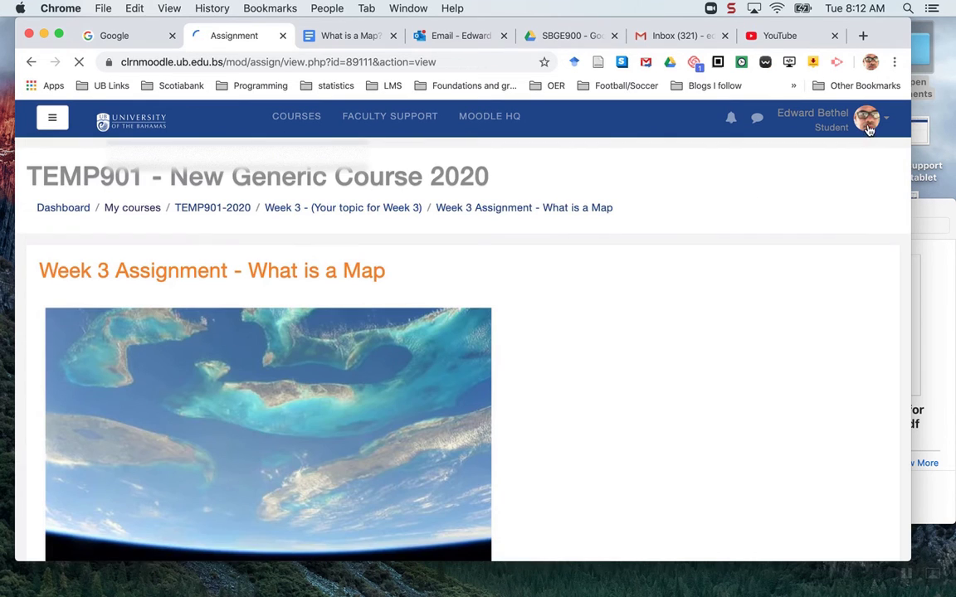
Leave the Student view and return to the normal teacher role on TEMP901
left_click(846, 127)
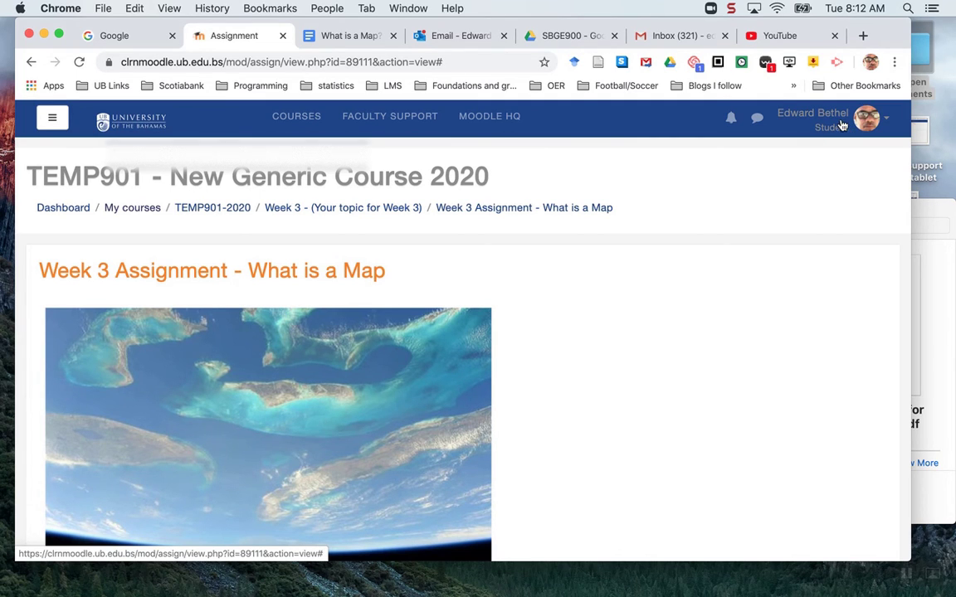
left_click(380, 208)
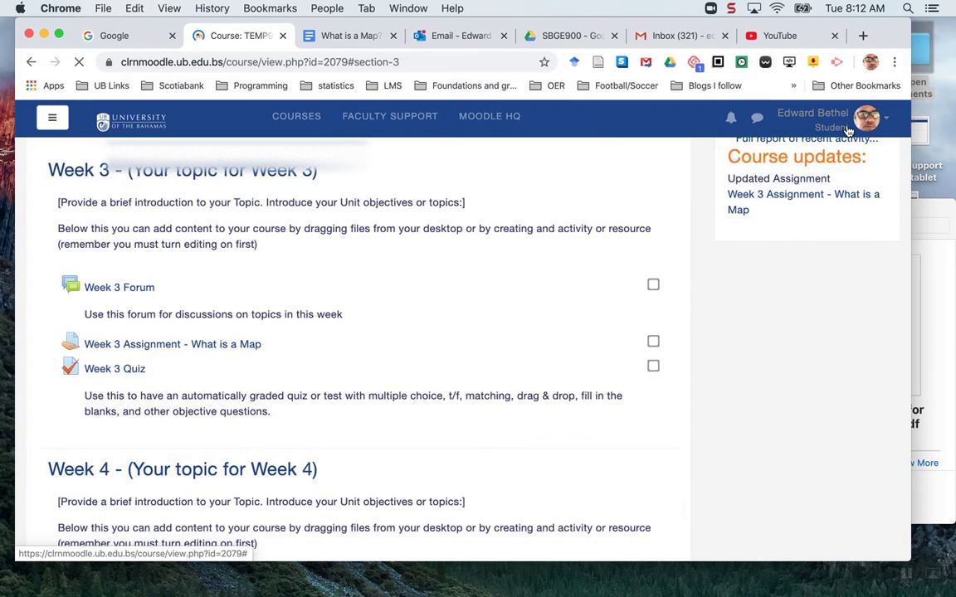
left_click(848, 130)
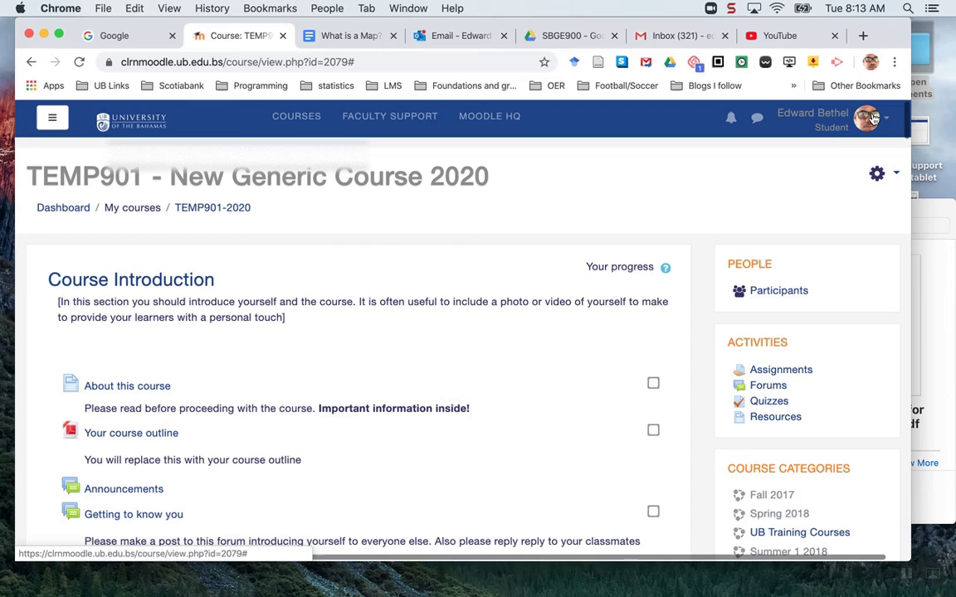
left_click(822, 119)
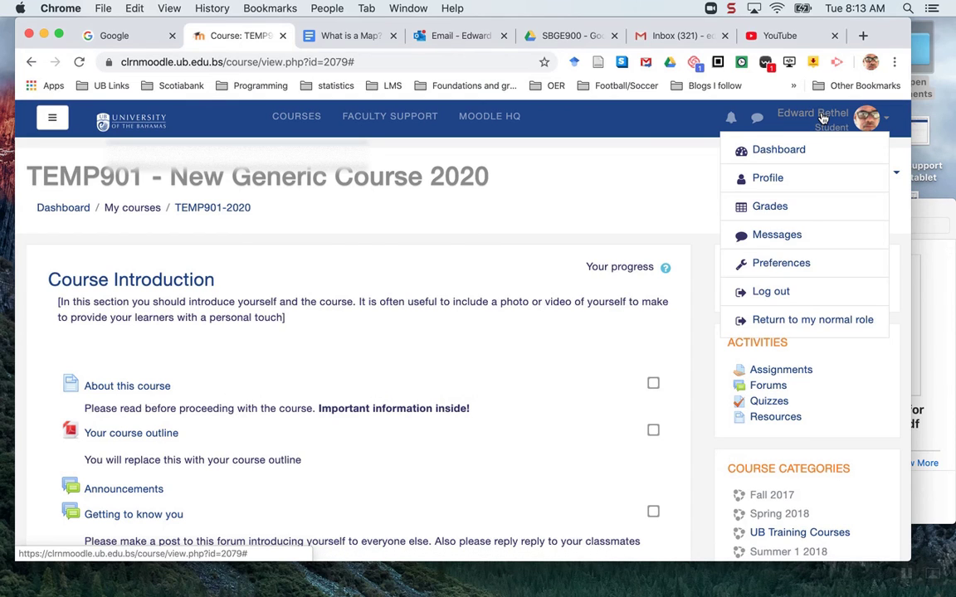
left_click(793, 319)
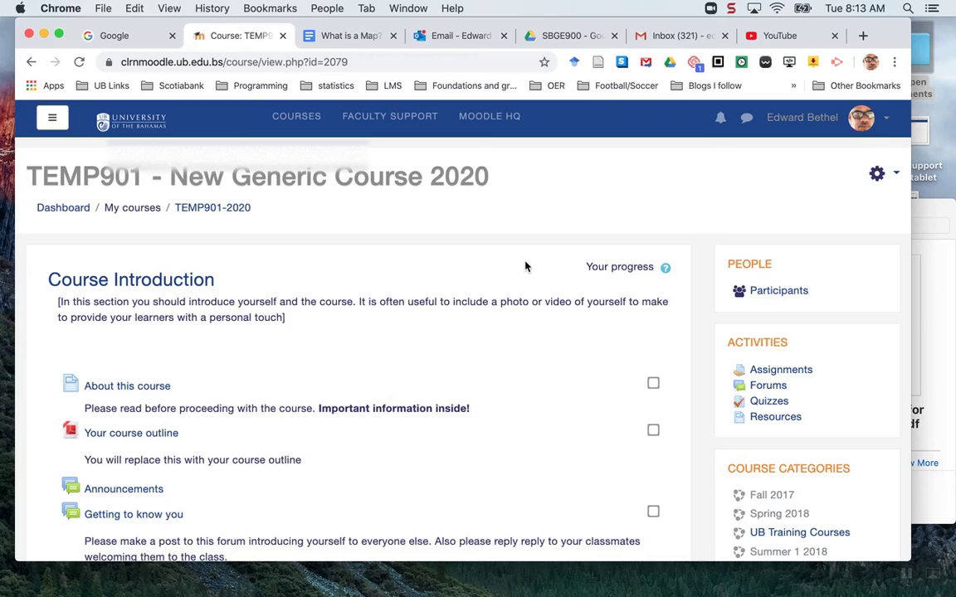
Open Week 3 Assignment - What is a Map as teacher and review its grading summary
scroll(524, 266, "down", 15)
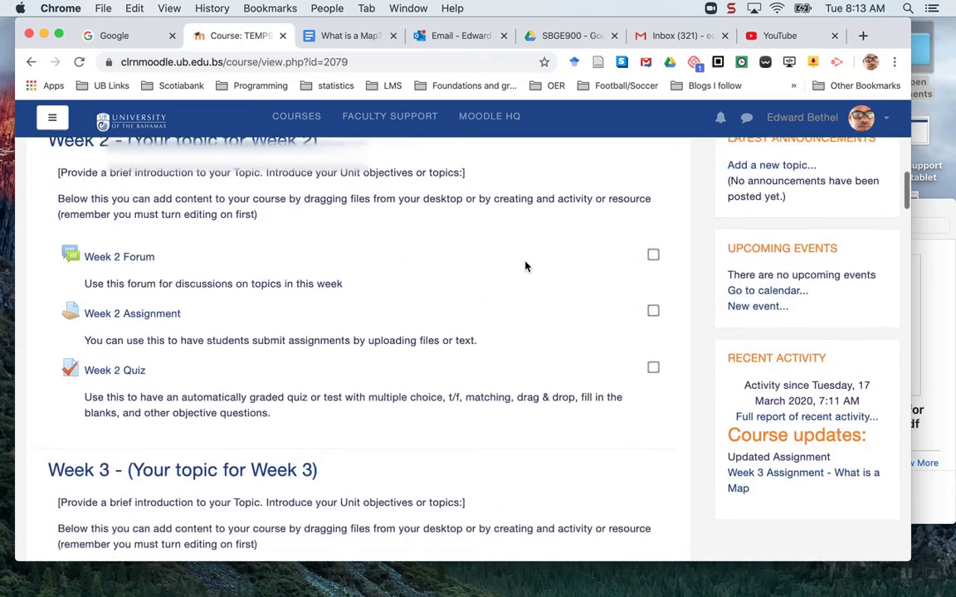
scroll(524, 266, "down", 6)
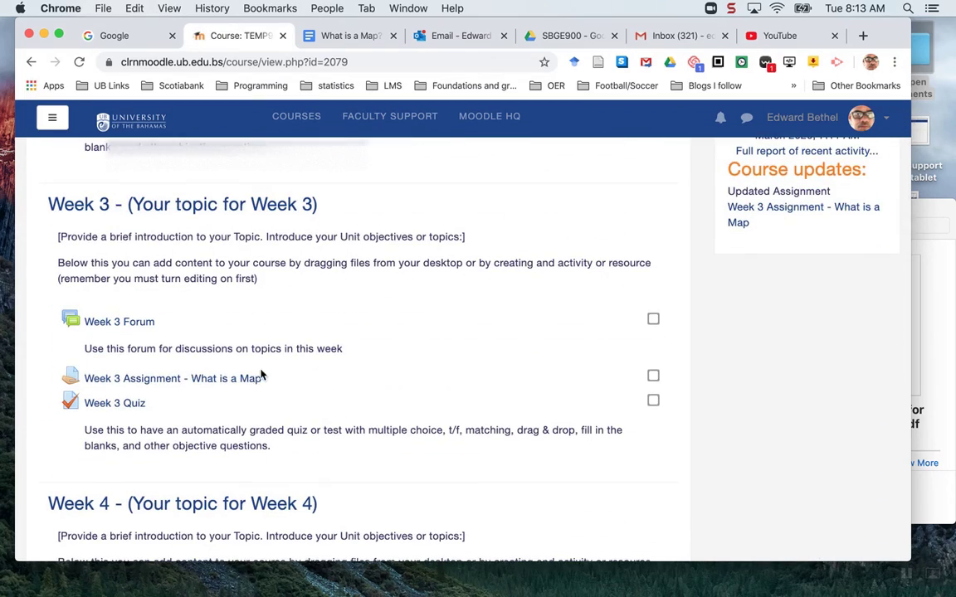
left_click(242, 380)
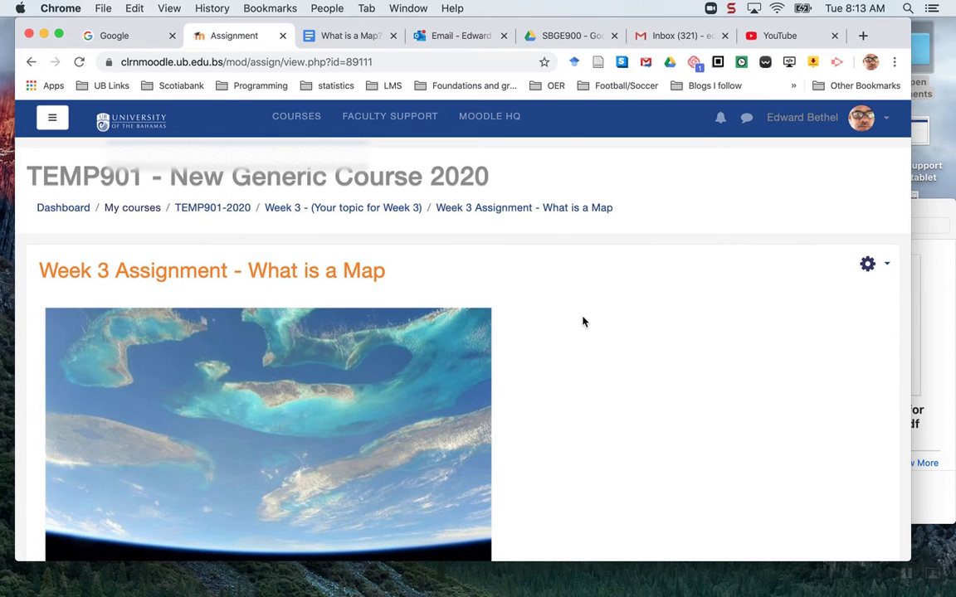
scroll(583, 321, "down", 10)
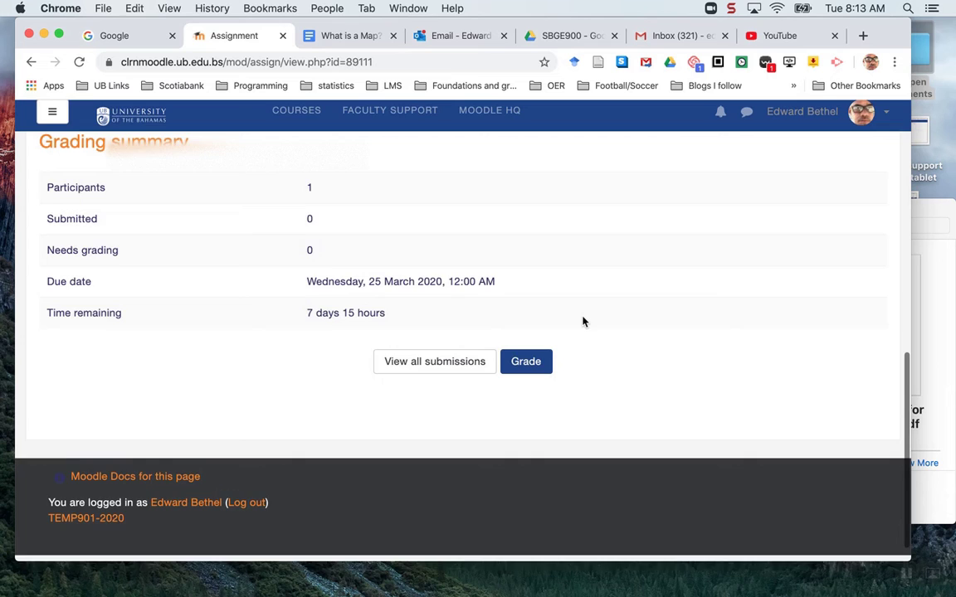
scroll(583, 321, "up", 10)
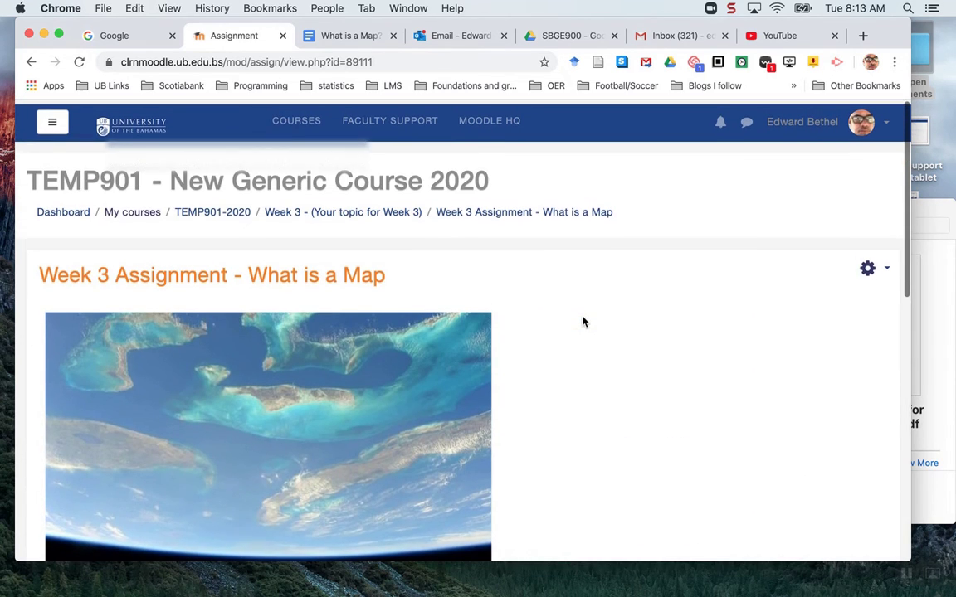
scroll(583, 321, "down", 5)
scroll(584, 319, "up", 5)
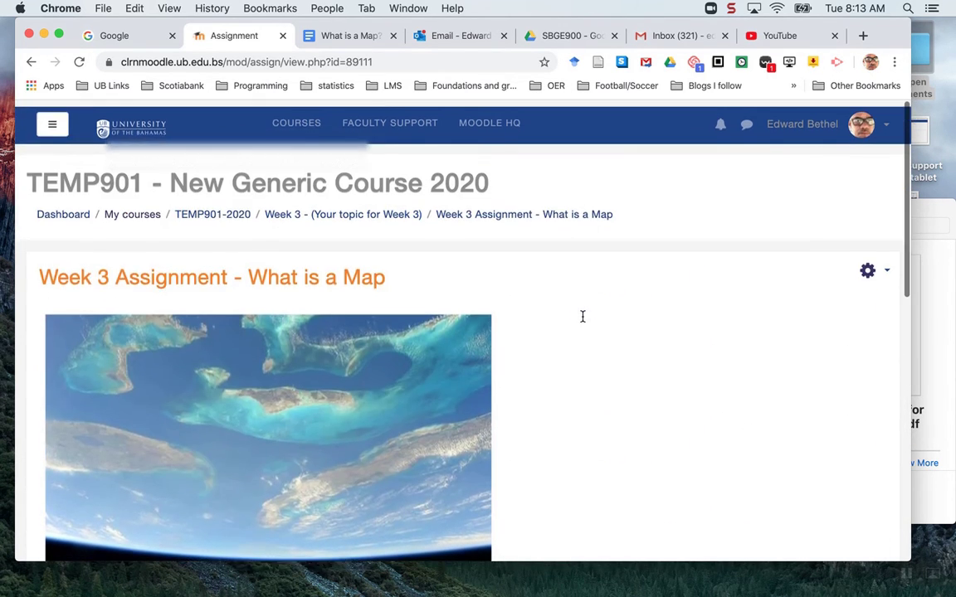
left_click(867, 266)
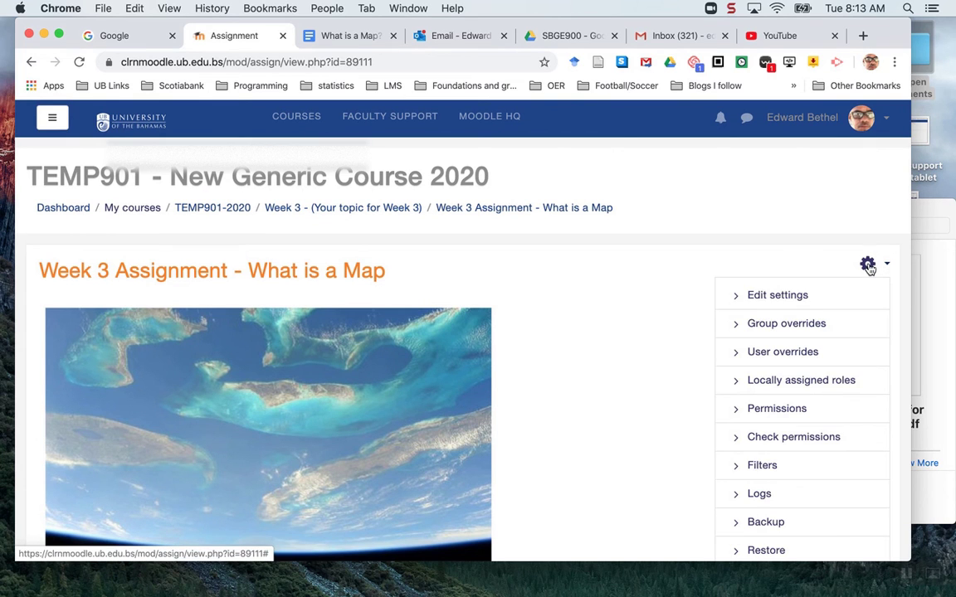
Turn on 'Always show description' for What is a Map and save the settings
left_click(796, 299)
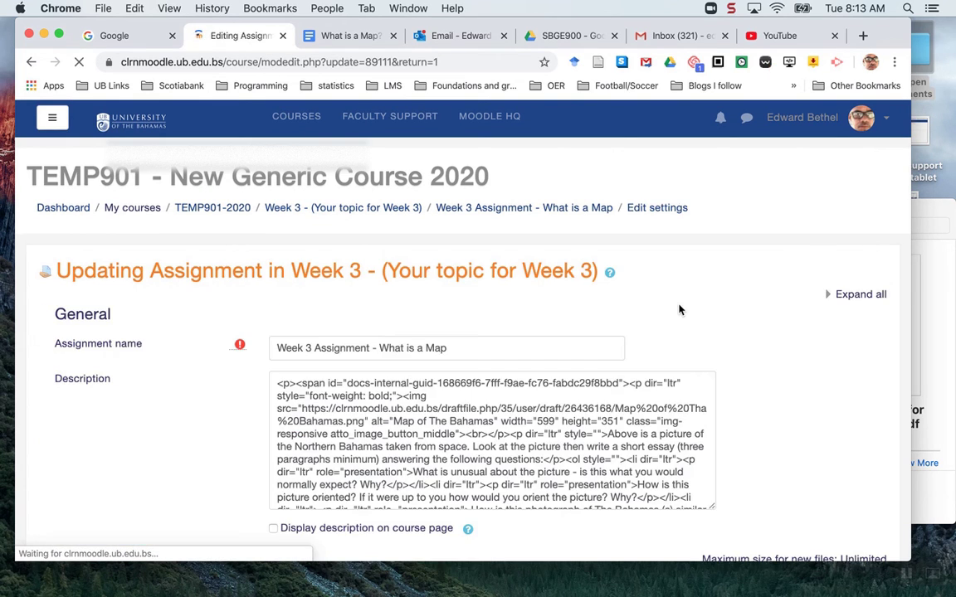
scroll(679, 310, "down", 10)
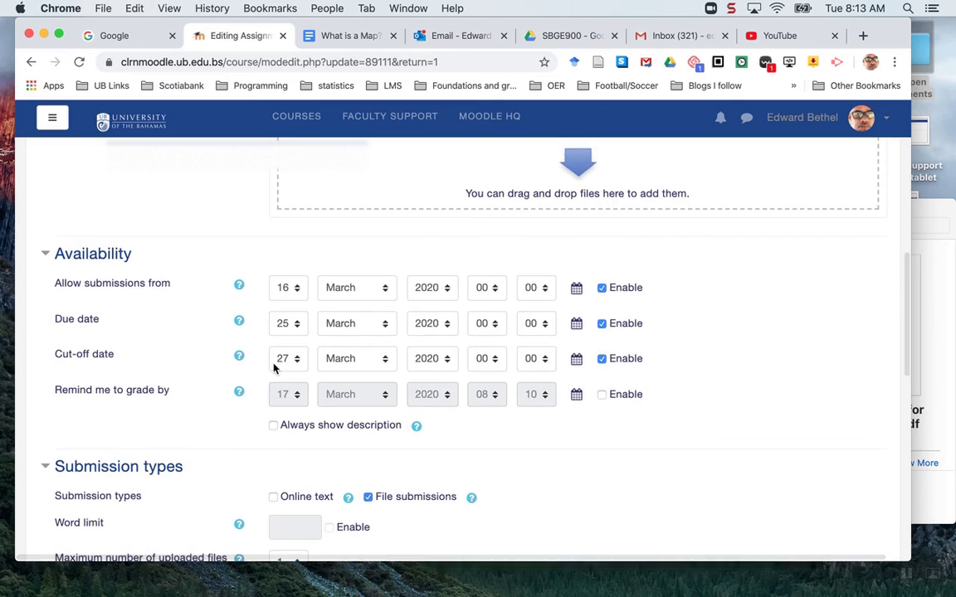
left_click(273, 426)
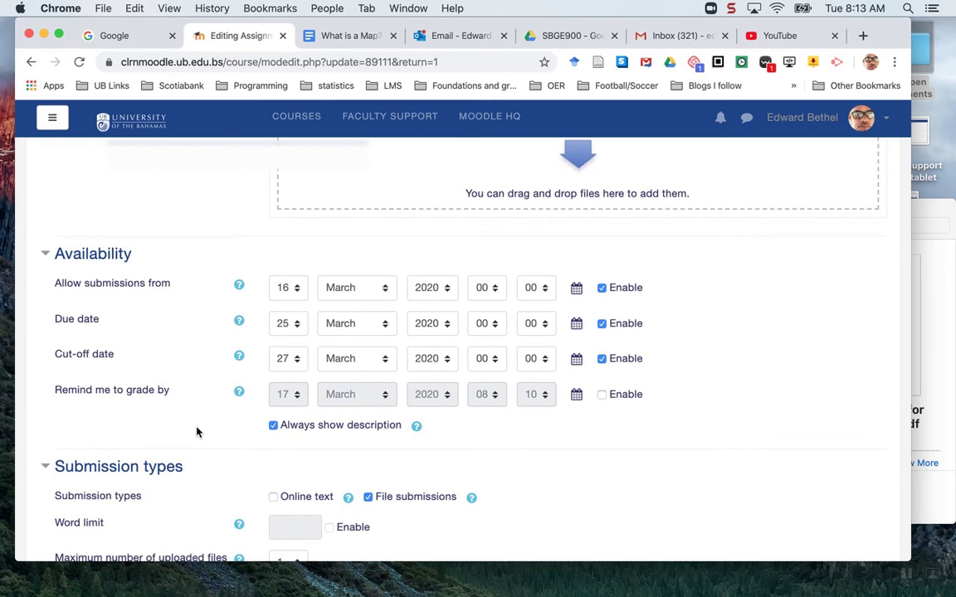
scroll(197, 431, "down", 10)
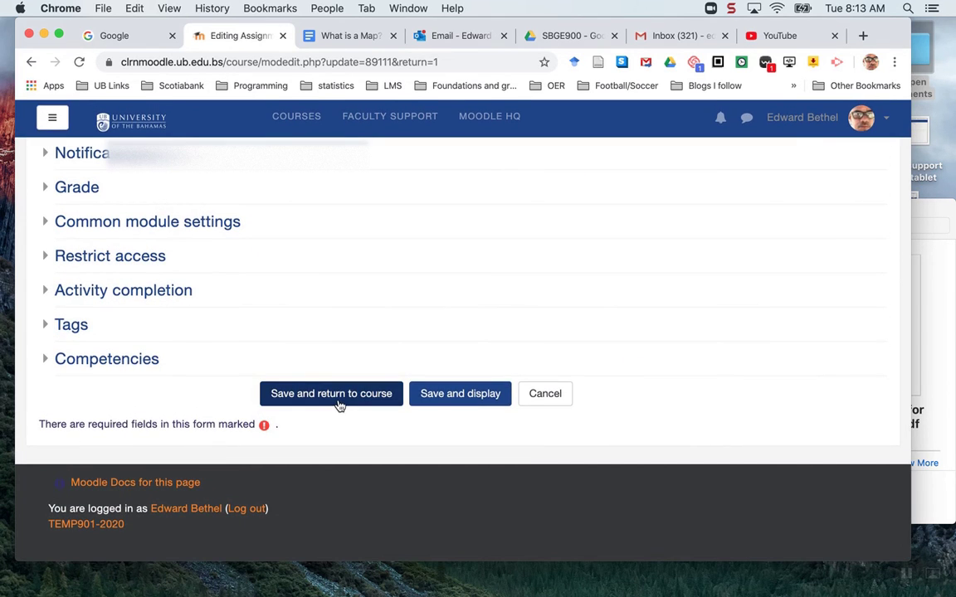
left_click(331, 394)
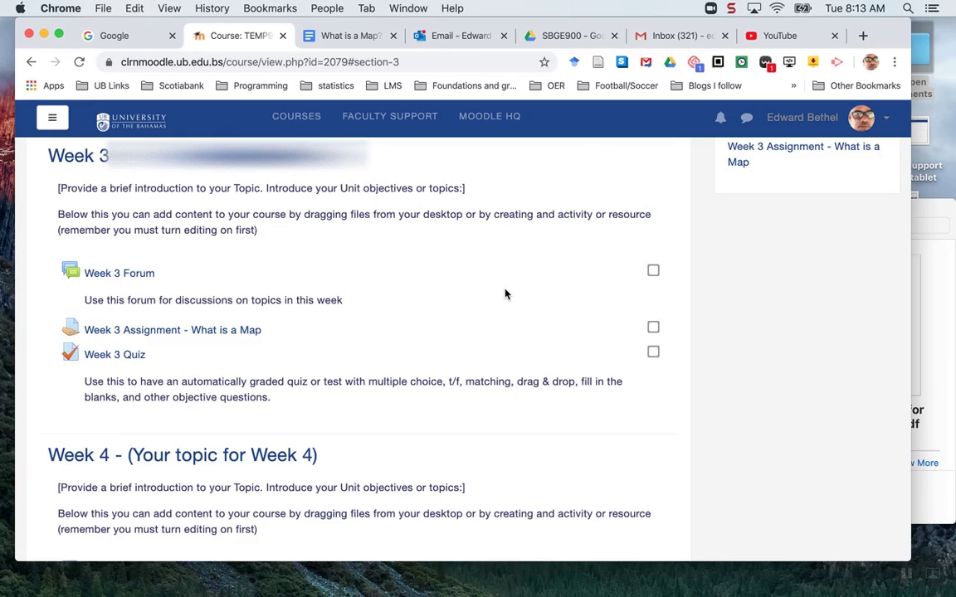
Turn editing on for the TEMP901 course and scroll down to Week 3
scroll(506, 293, "up", 10)
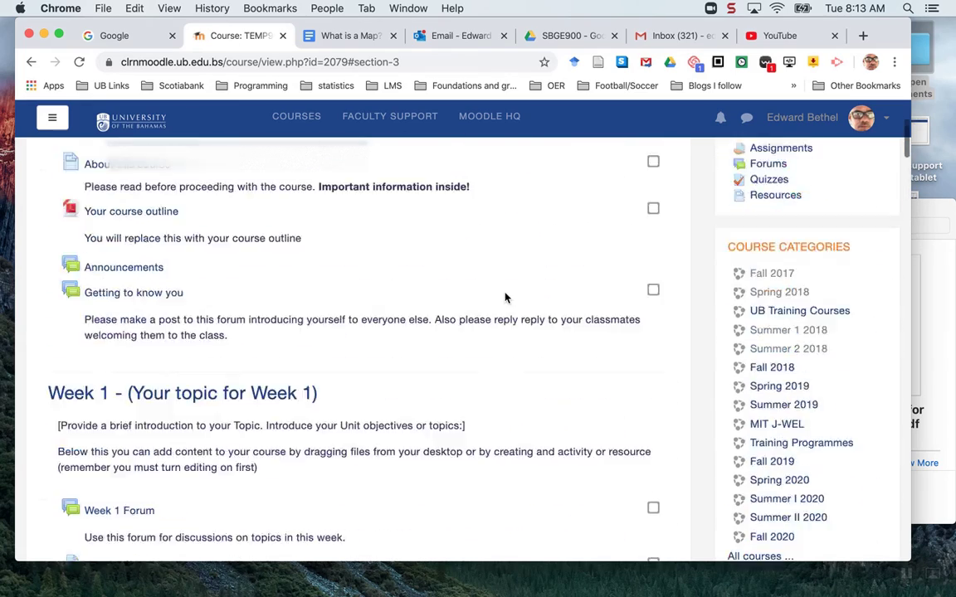
scroll(505, 297, "up", 5)
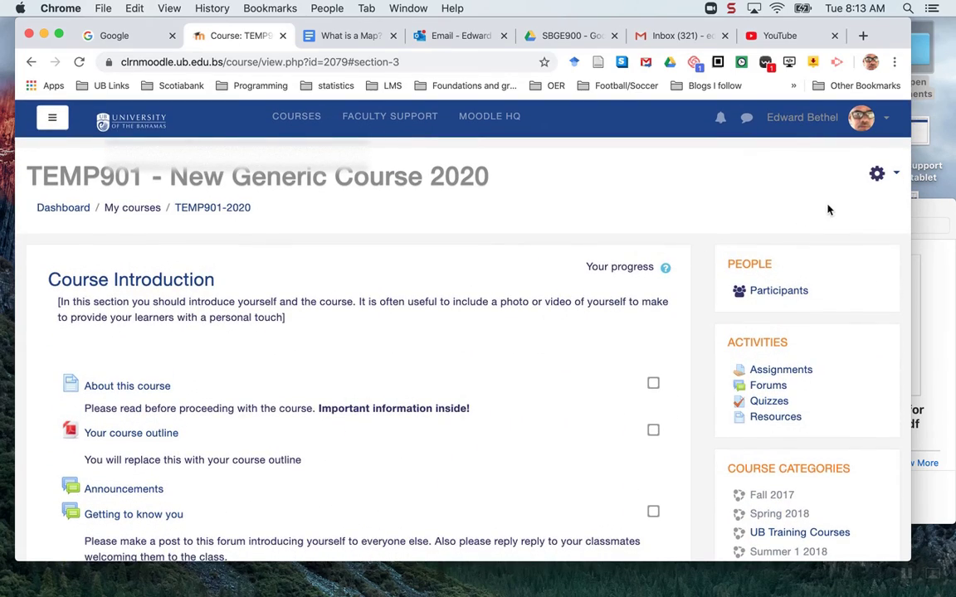
left_click(878, 174)
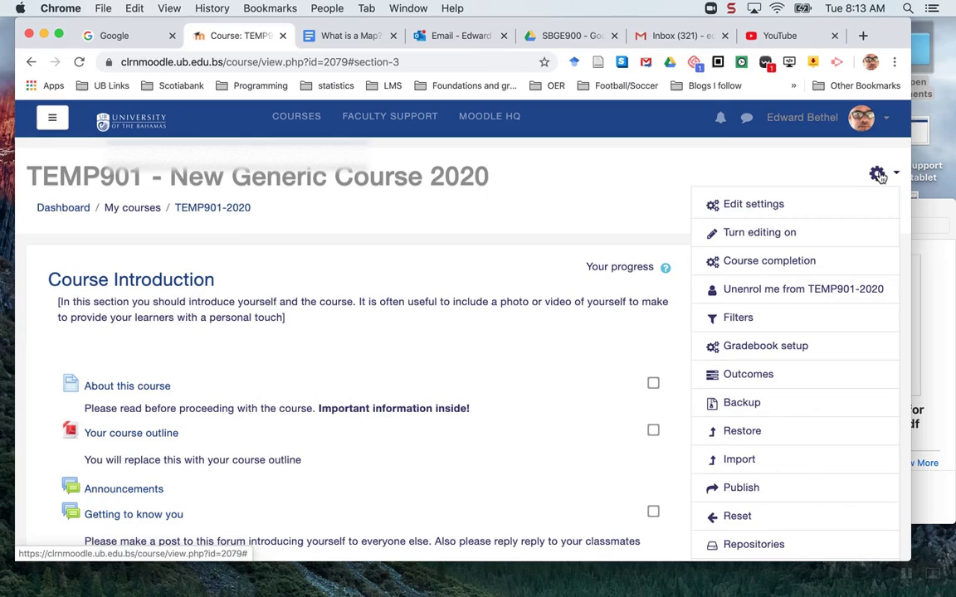
left_click(758, 233)
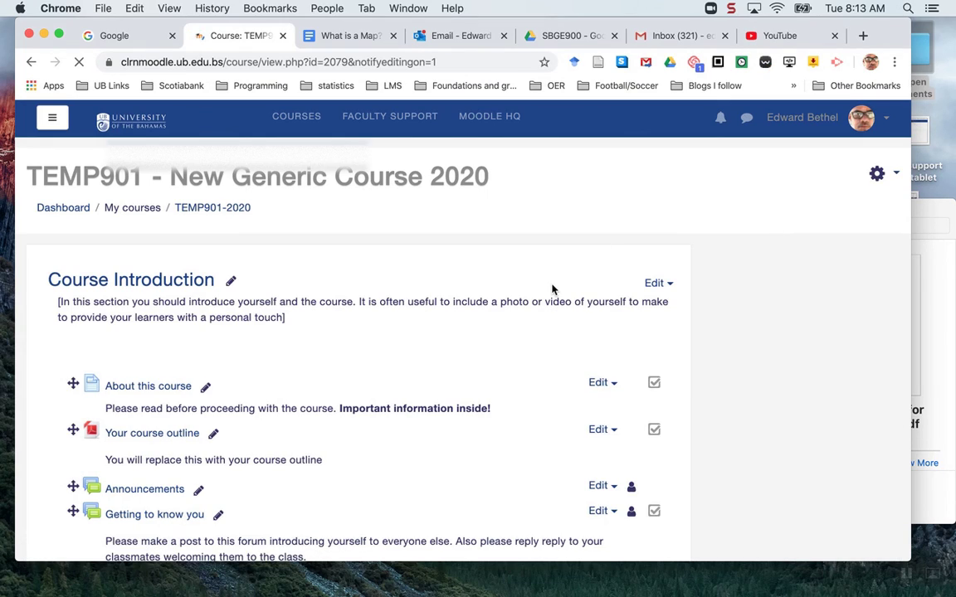
scroll(552, 289, "down", 12)
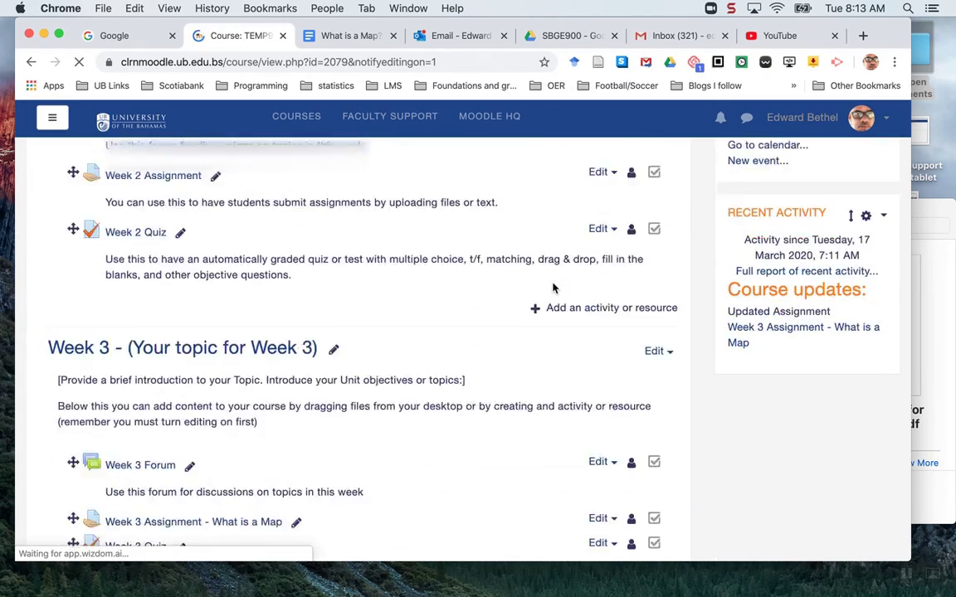
scroll(553, 288, "down", 7)
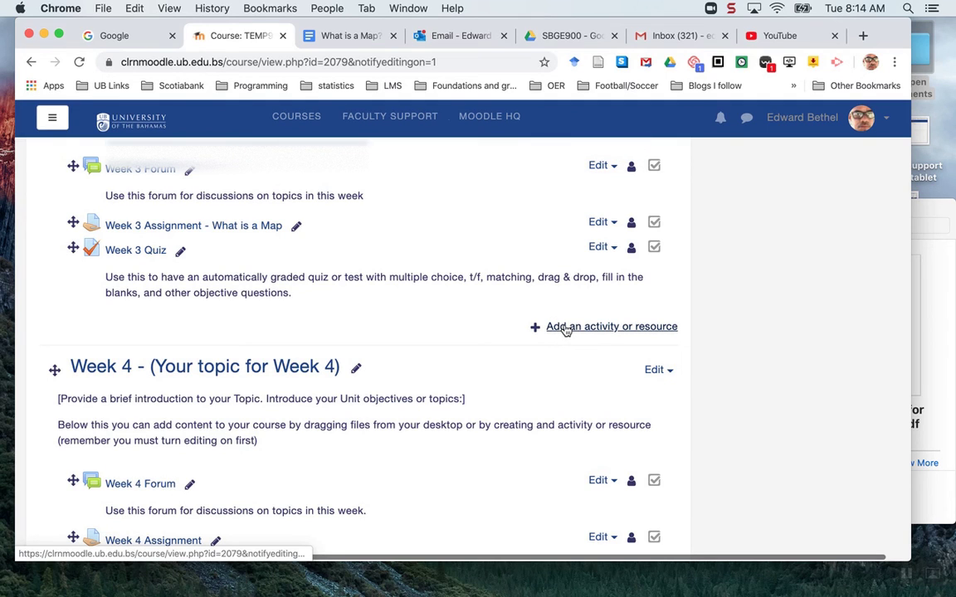
Add an Assignment activity to Week 3 from the activity chooser to open its blank form
left_click(566, 329)
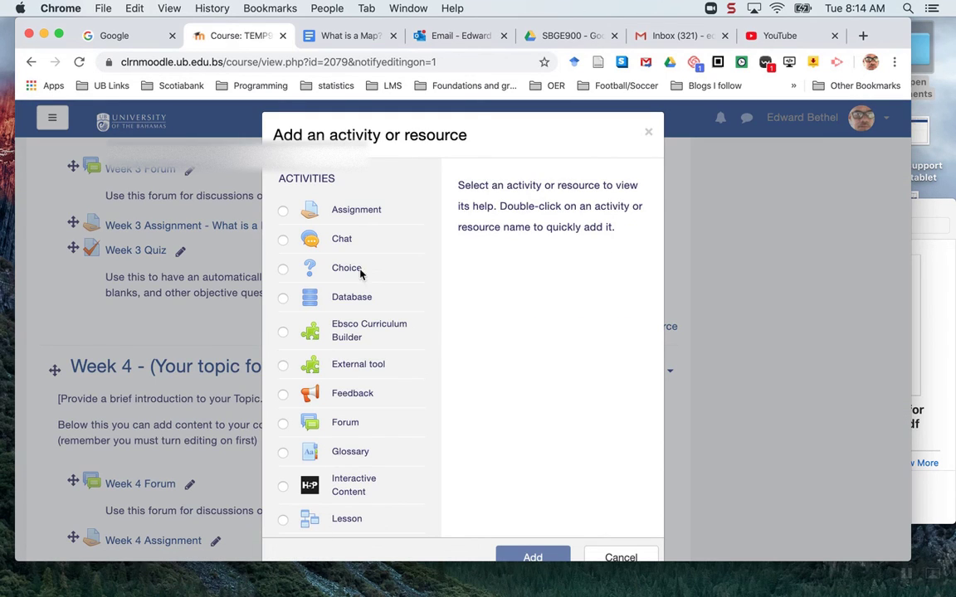
left_click(282, 212)
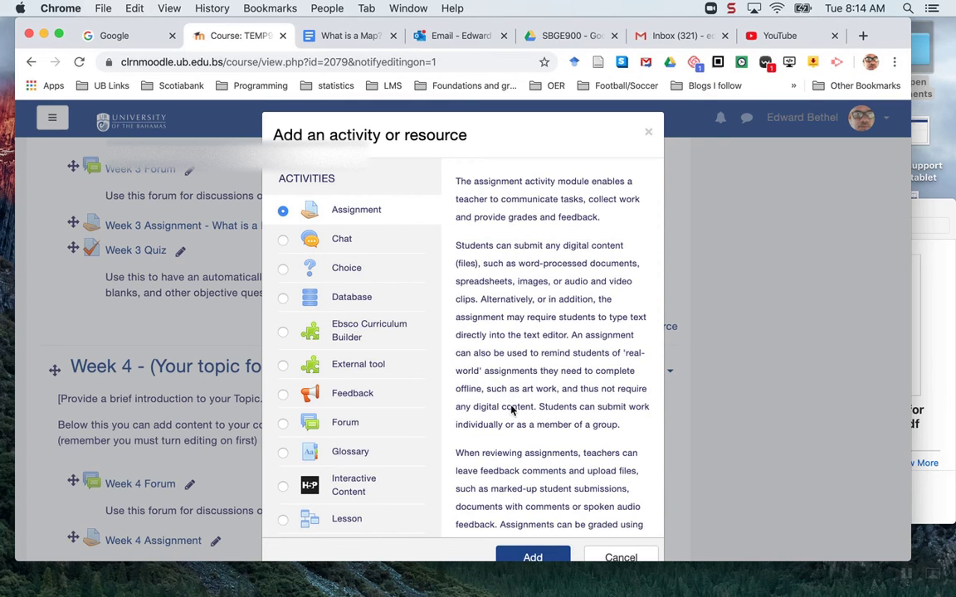
scroll(521, 400, "down", 3)
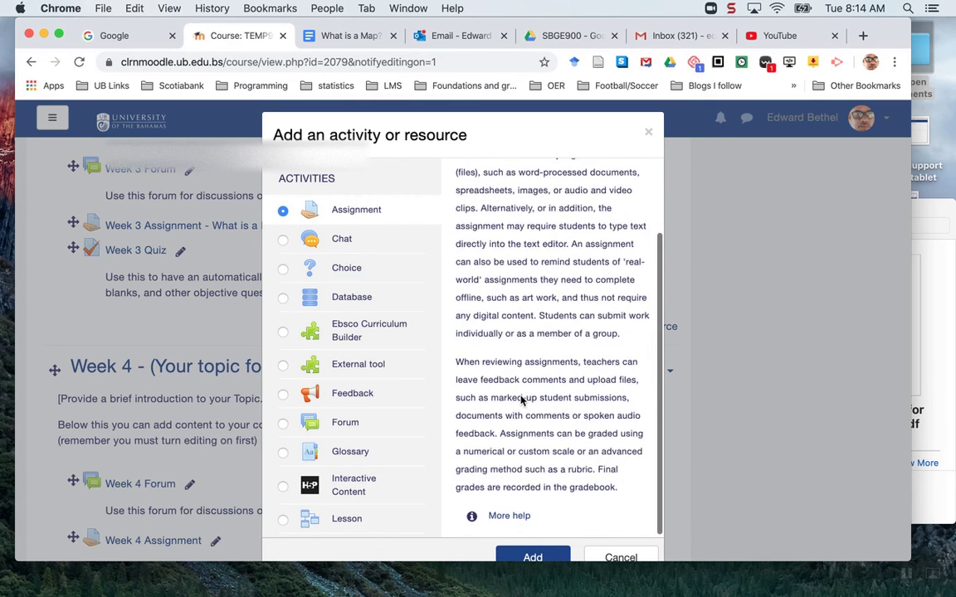
scroll(521, 401, "up", 3)
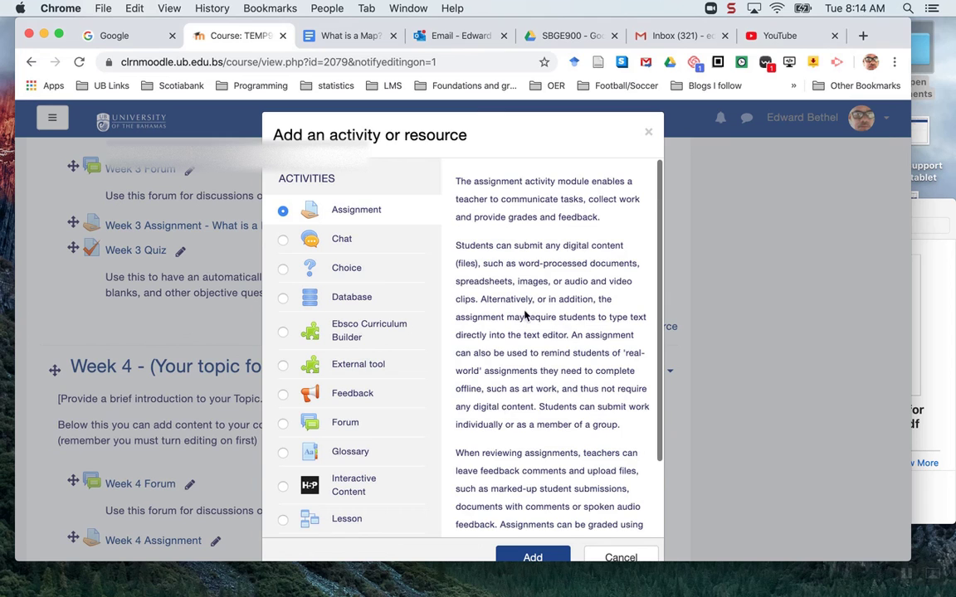
scroll(512, 433, "down", 3)
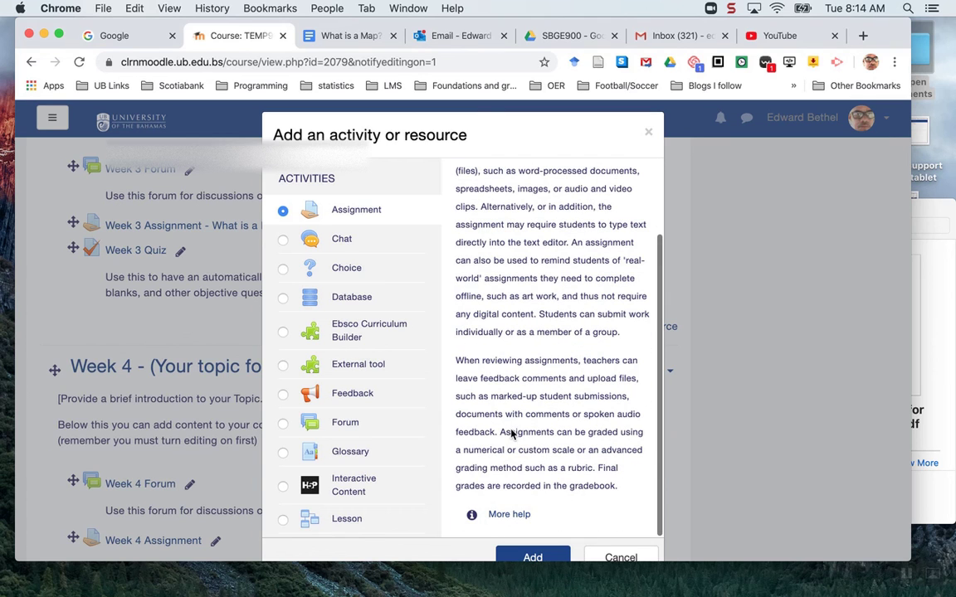
left_click(530, 556)
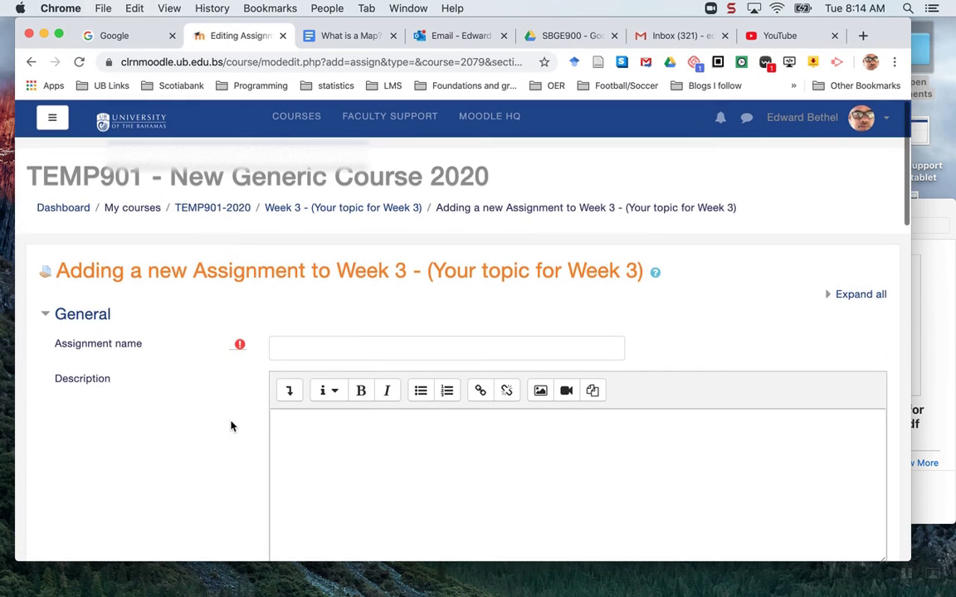
Cancel the blank assignment form, returning to Week 3 with its Forum, Assignment and Quiz
scroll(231, 427, "down", 7)
scroll(231, 426, "down", 10)
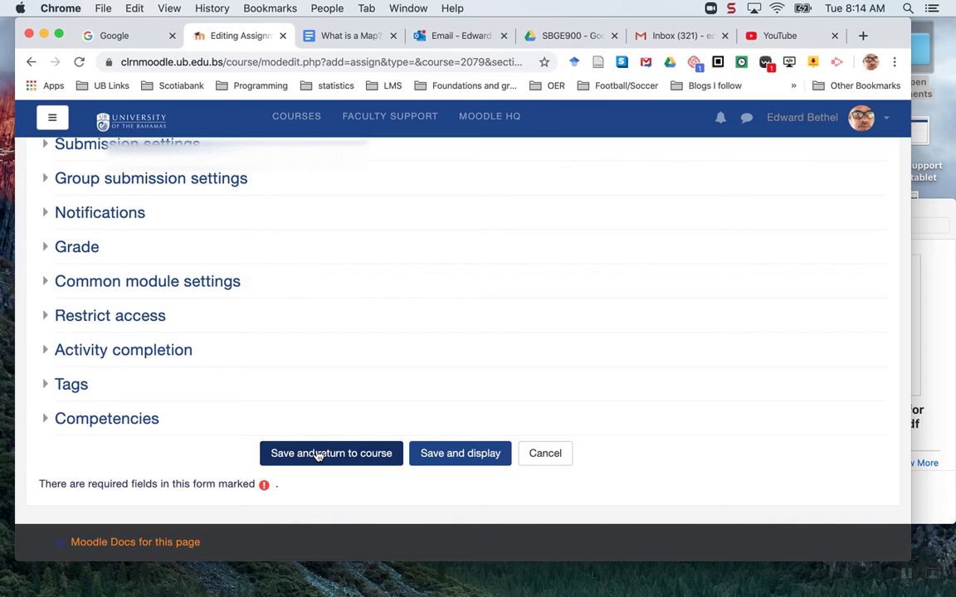
scroll(343, 390, "up", 15)
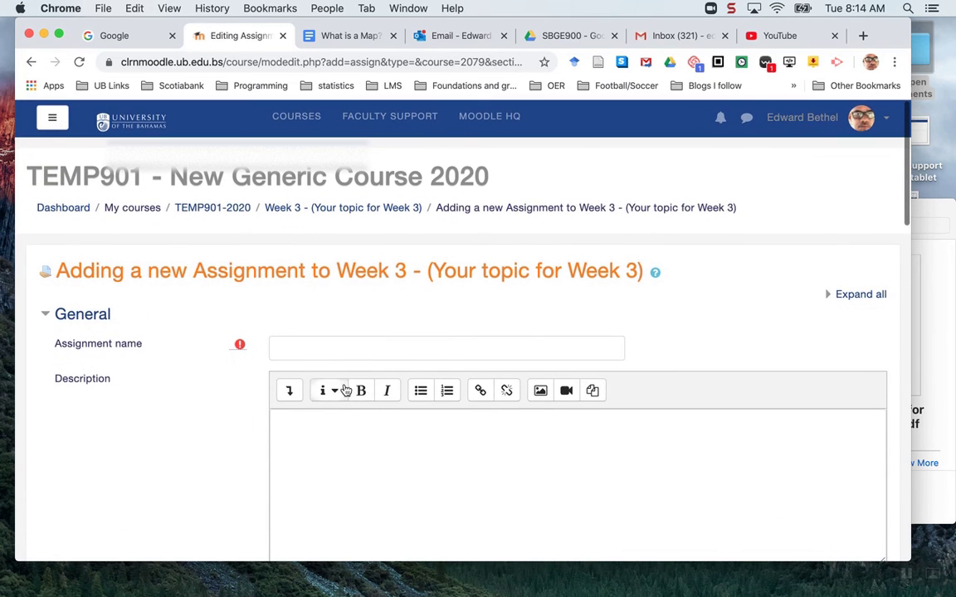
scroll(478, 339, "down", 8)
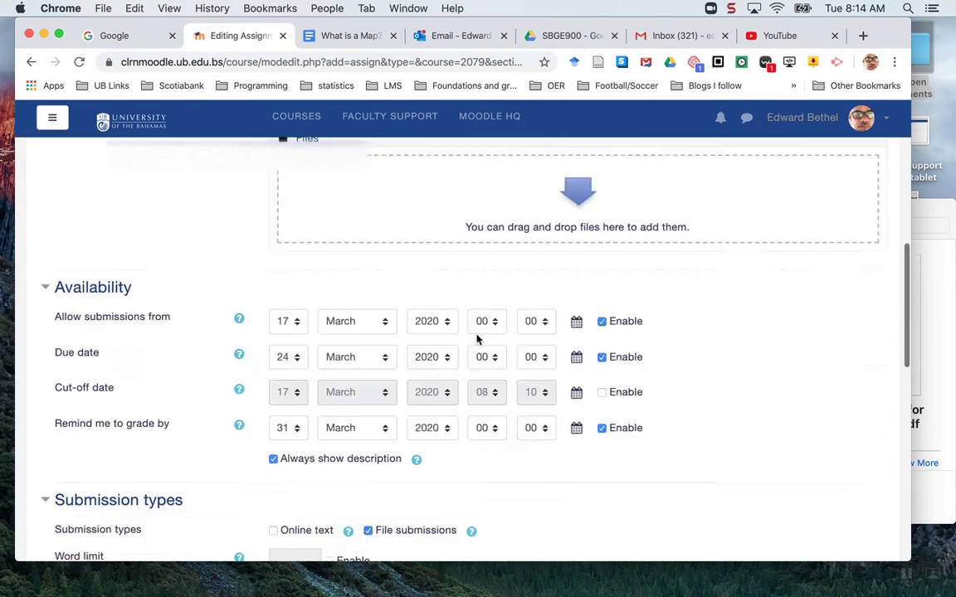
scroll(477, 339, "down", 10)
left_click(537, 394)
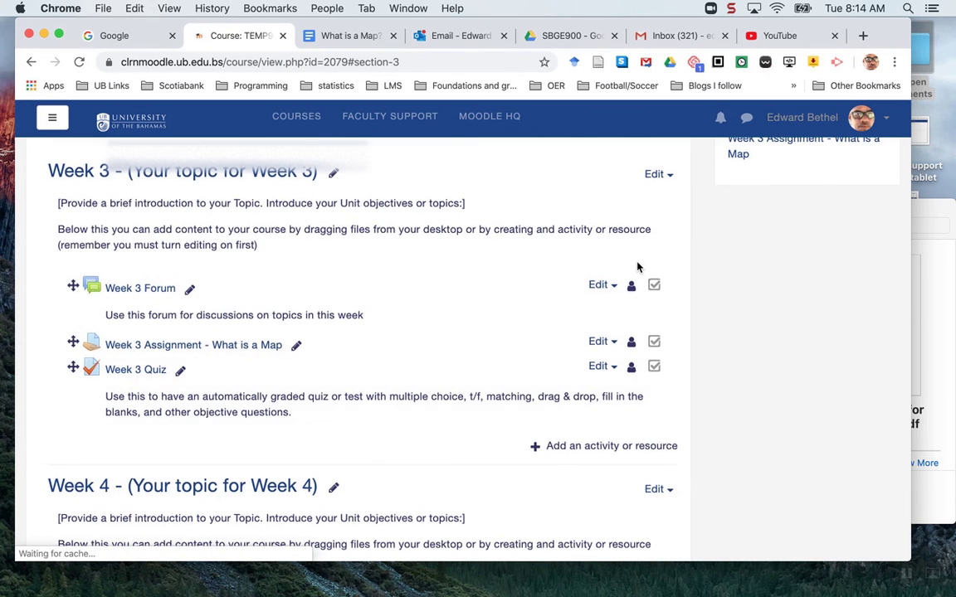
scroll(675, 177, "up", 5)
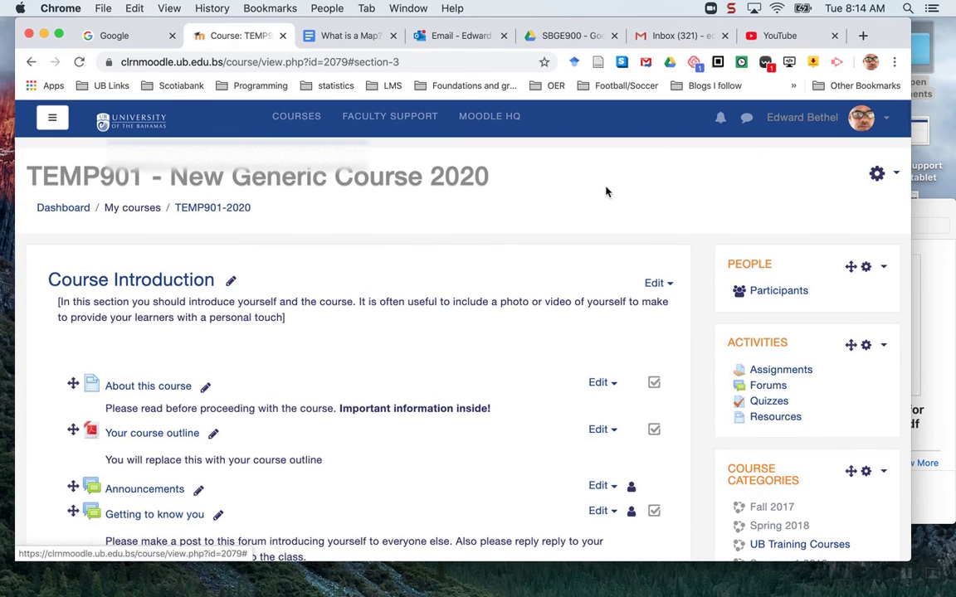
scroll(475, 444, "down", 10)
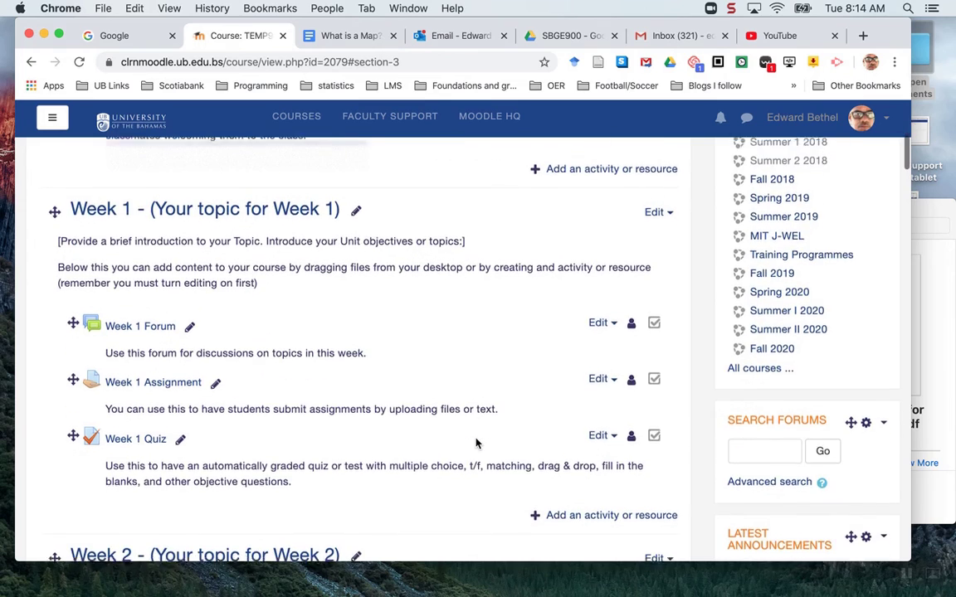
scroll(477, 444, "down", 5)
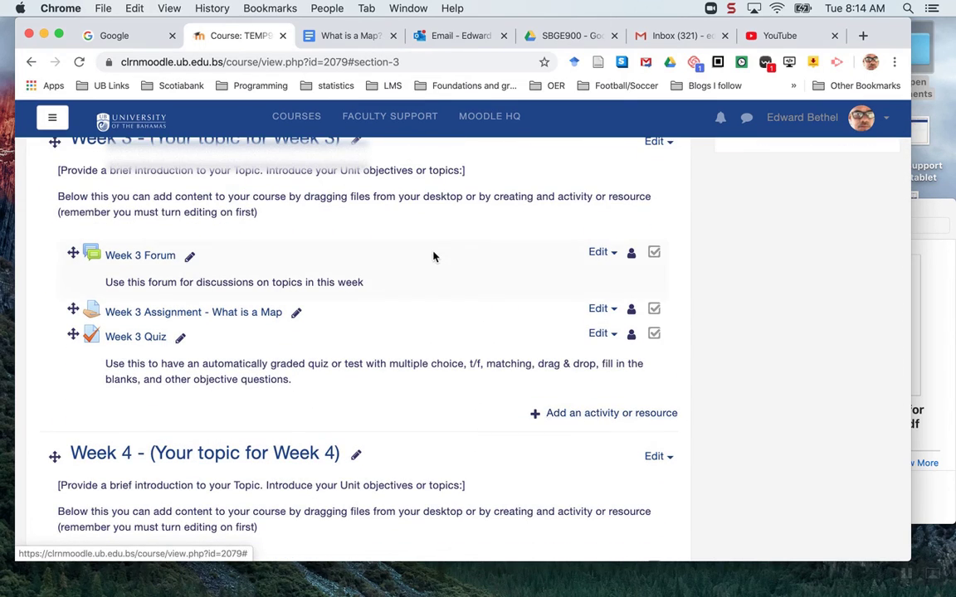
Choose Assignment from Week 3's activity chooser again and review the blank form's default dates
left_click(570, 419)
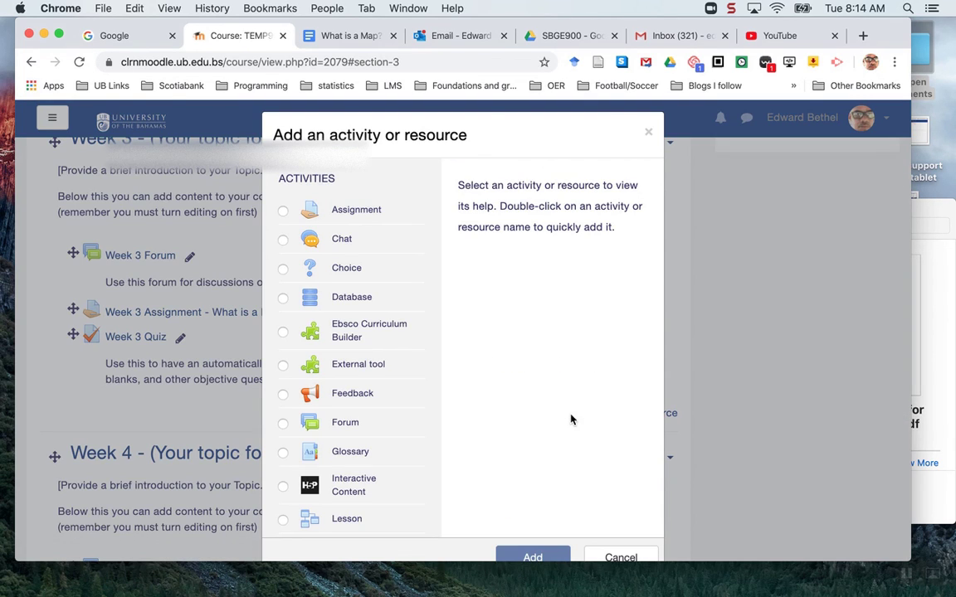
left_click(283, 212)
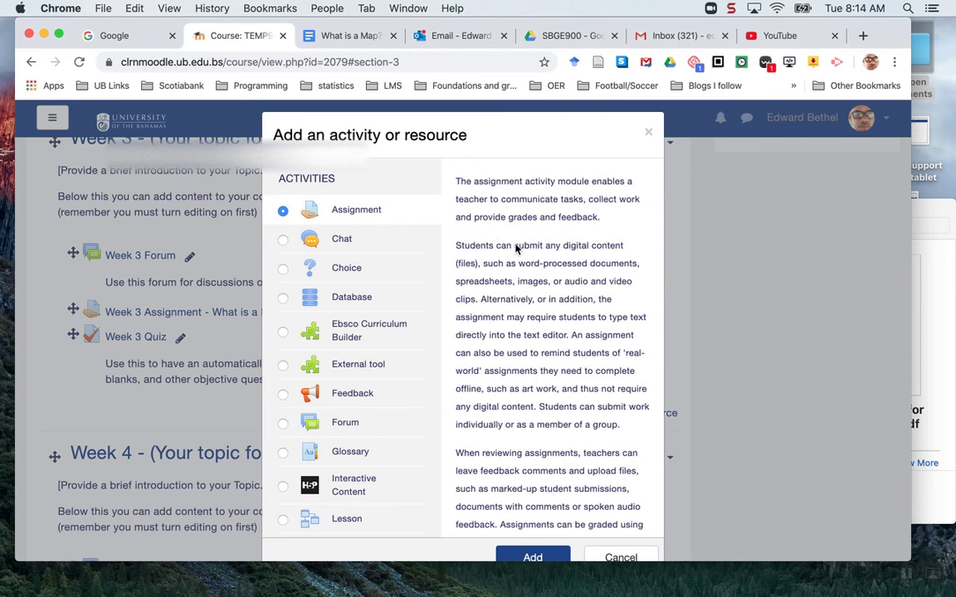
left_click(535, 555)
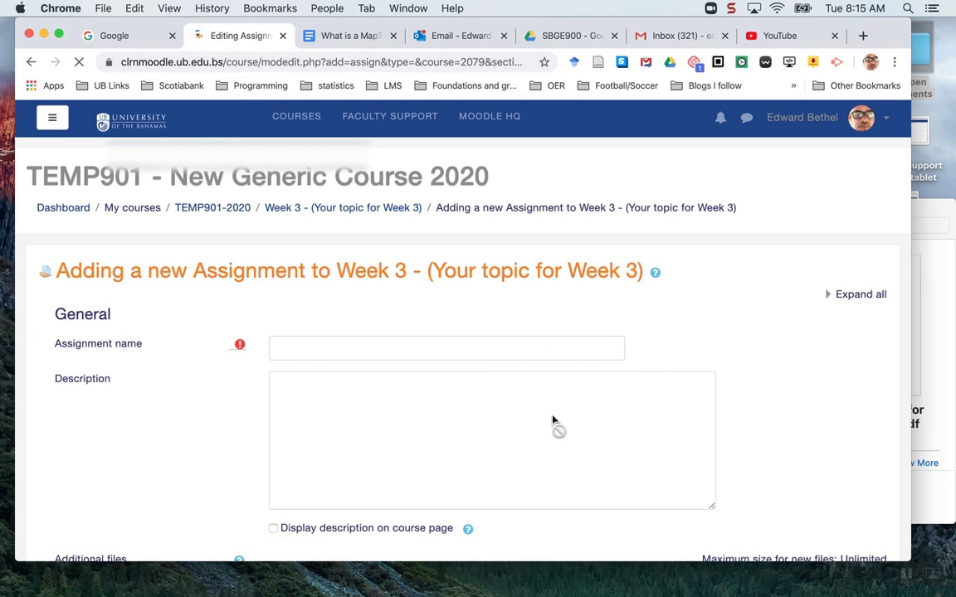
scroll(751, 351, "down", 10)
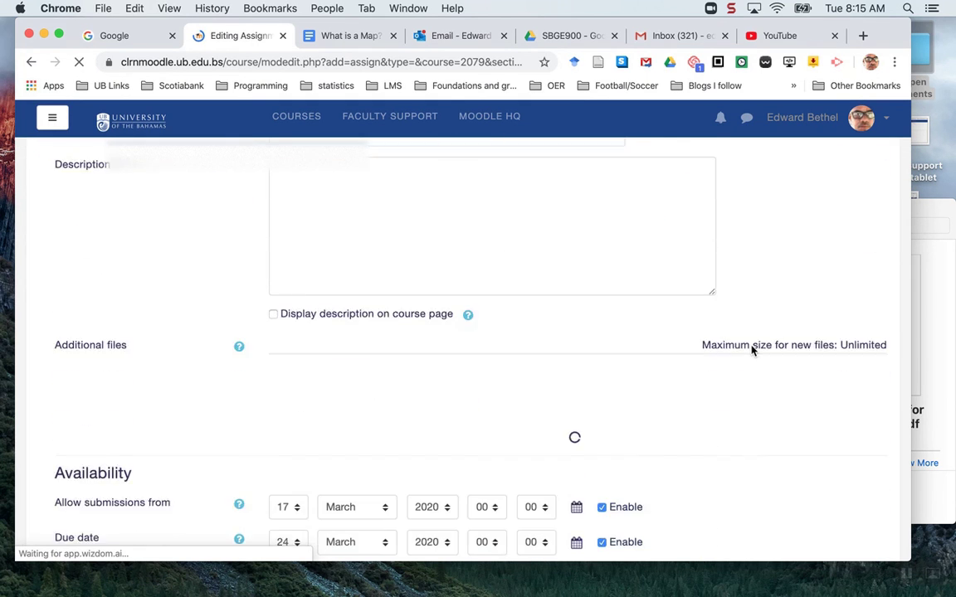
scroll(751, 351, "down", 5)
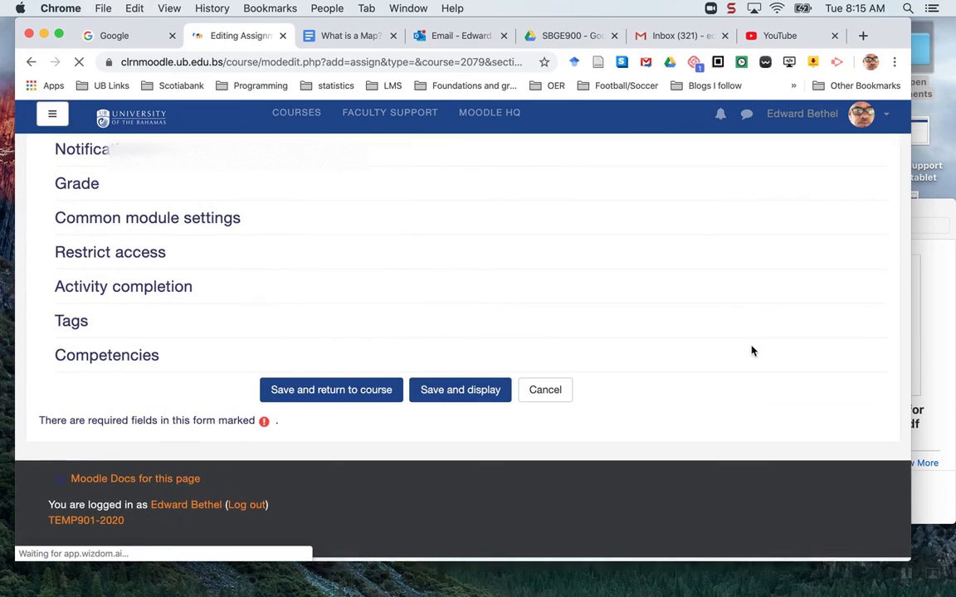